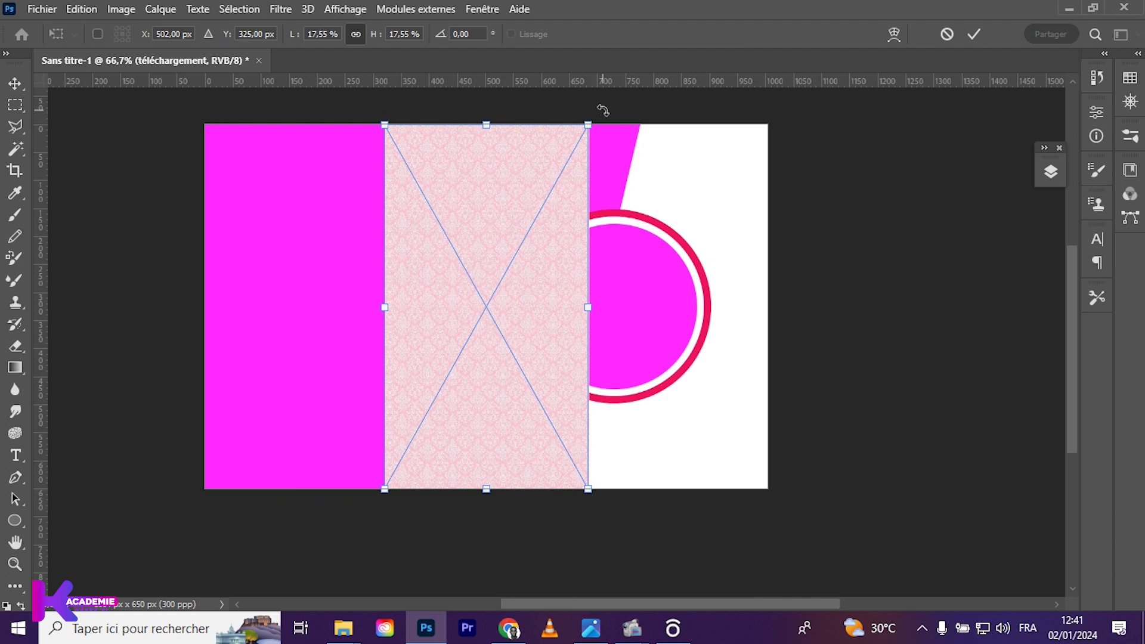
# - Tilt the newly placed pink damask image, then cancel its placement
pyautogui.moveTo(620, 140)
pyautogui.mouseDown()
pyautogui.moveTo(652, 421)
pyautogui.moveTo(661, 403)
pyautogui.mouseUp()
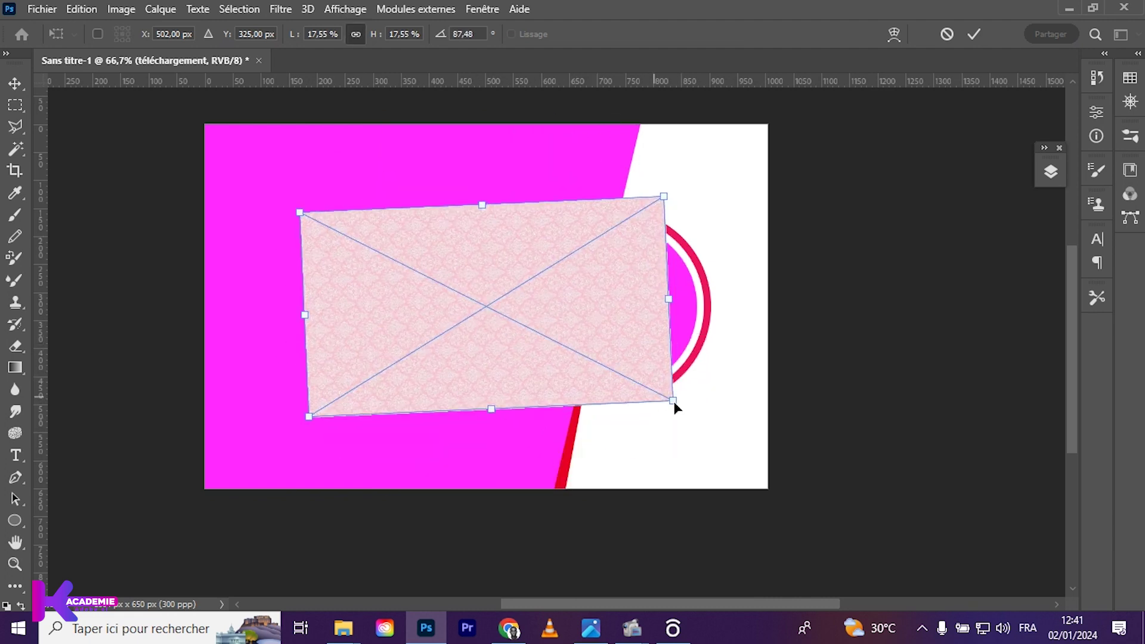
pyautogui.moveTo(693, 412); pyautogui.dragTo(681, 417)
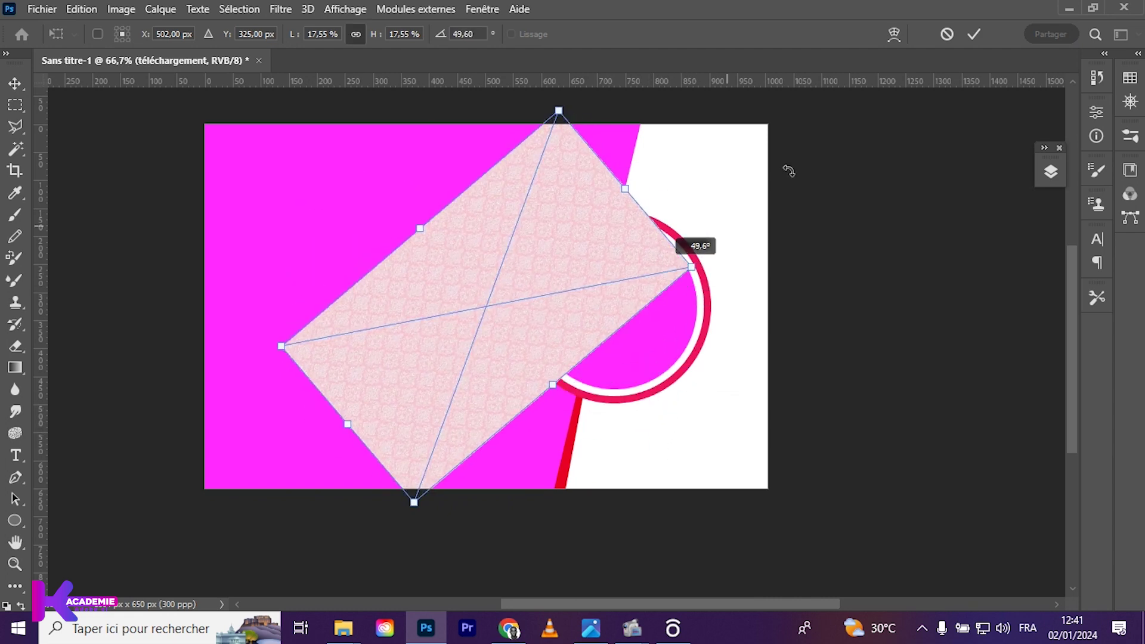
pyautogui.moveTo(682, 417); pyautogui.dragTo(884, 190)
pyautogui.click(947, 34)
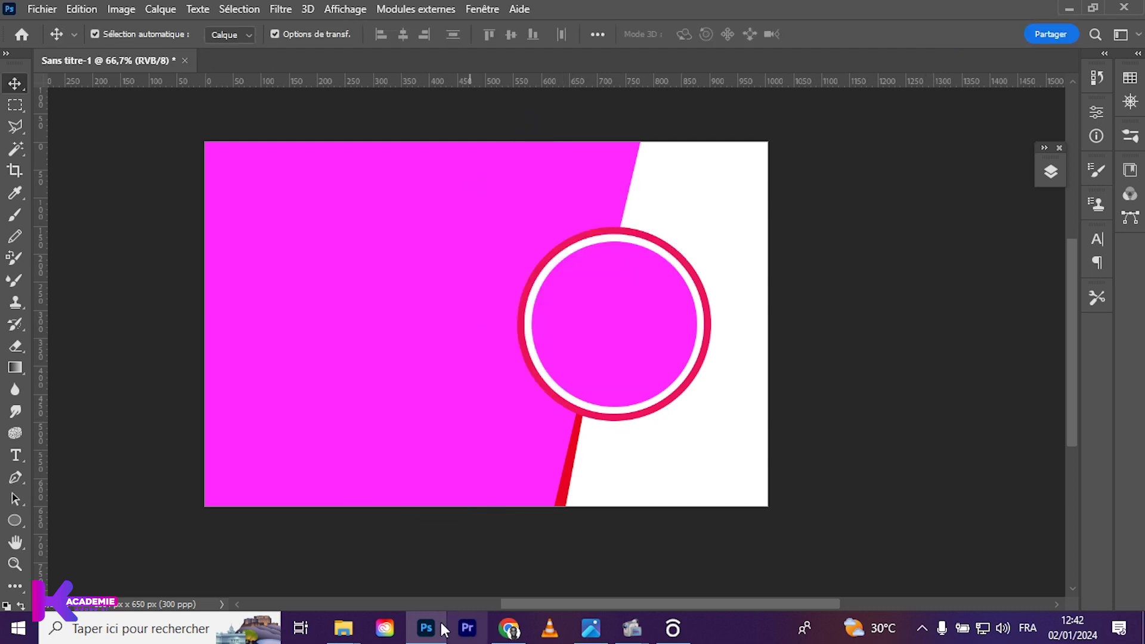
# - Place the téléchargement damask image, rotated 90° and scaled to 31.57% to cover the card
pyautogui.moveTo(342, 628)
pyautogui.click(360, 566)
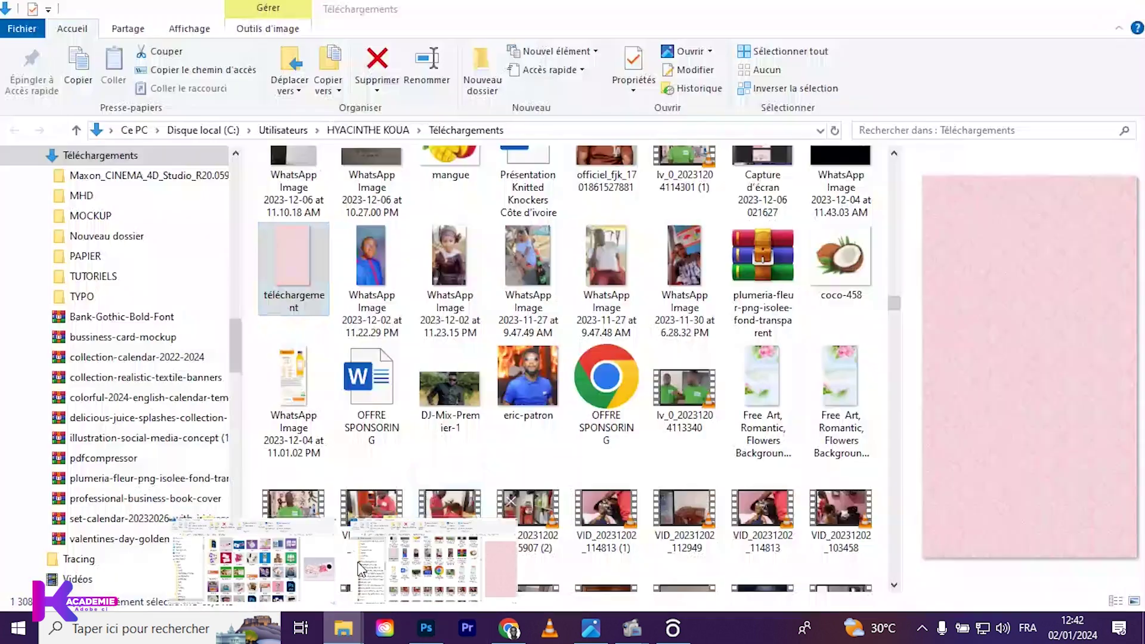
pyautogui.moveTo(291, 264)
pyautogui.mouseDown()
pyautogui.moveTo(442, 496)
pyautogui.moveTo(395, 405)
pyautogui.mouseUp()
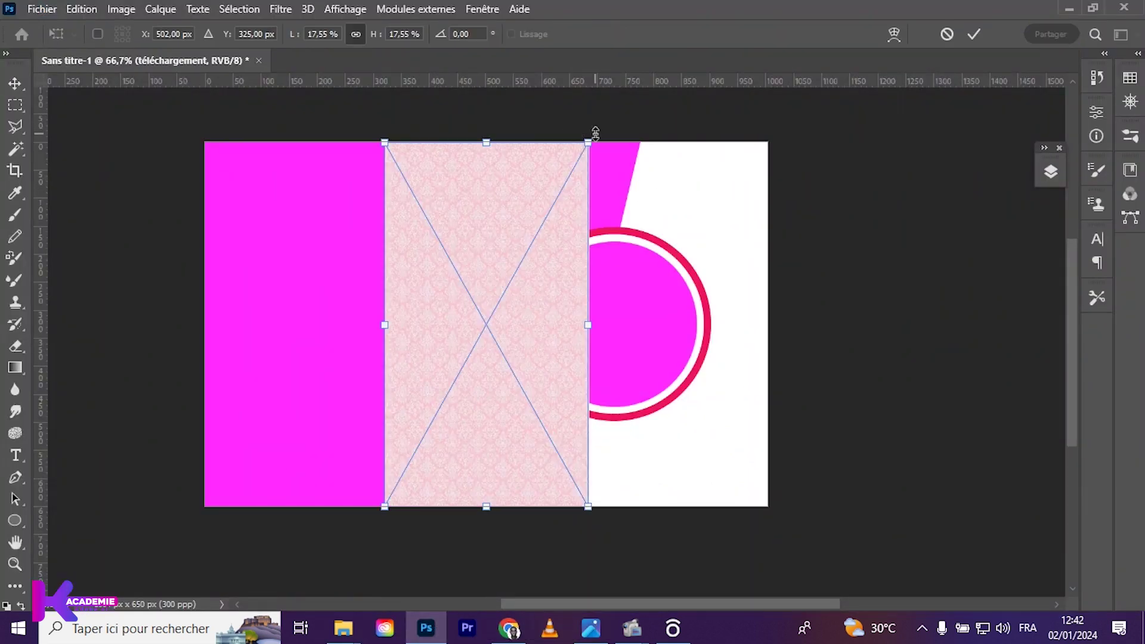
pyautogui.moveTo(604, 134)
pyautogui.mouseDown()
pyautogui.moveTo(654, 410)
pyautogui.moveTo(630, 440)
pyautogui.mouseUp()
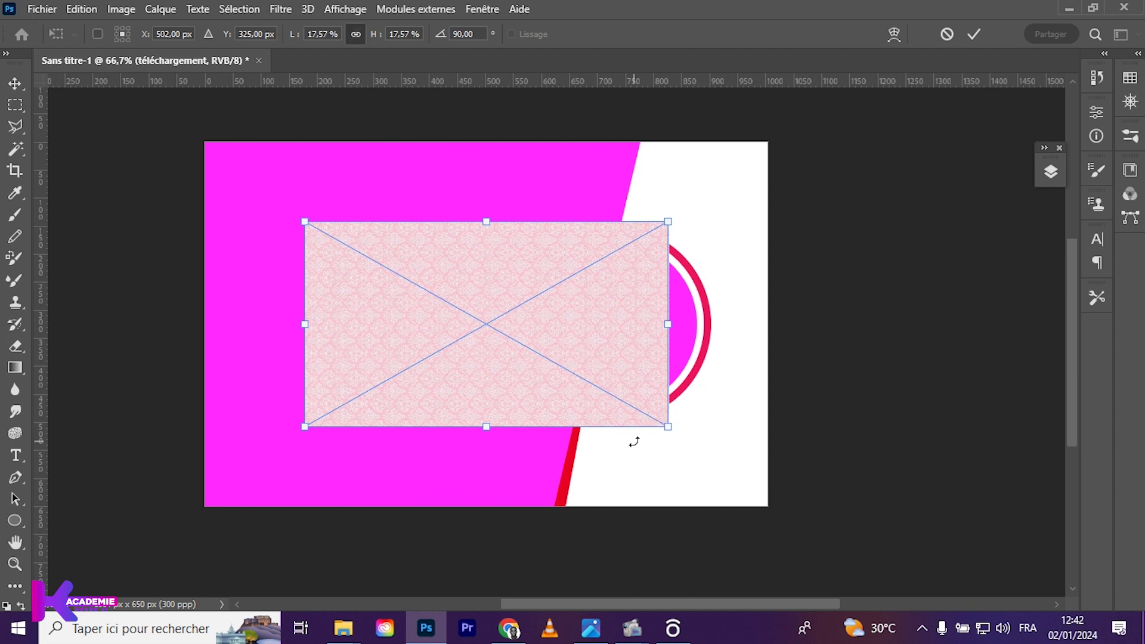
pyautogui.moveTo(663, 330); pyautogui.dragTo(834, 334)
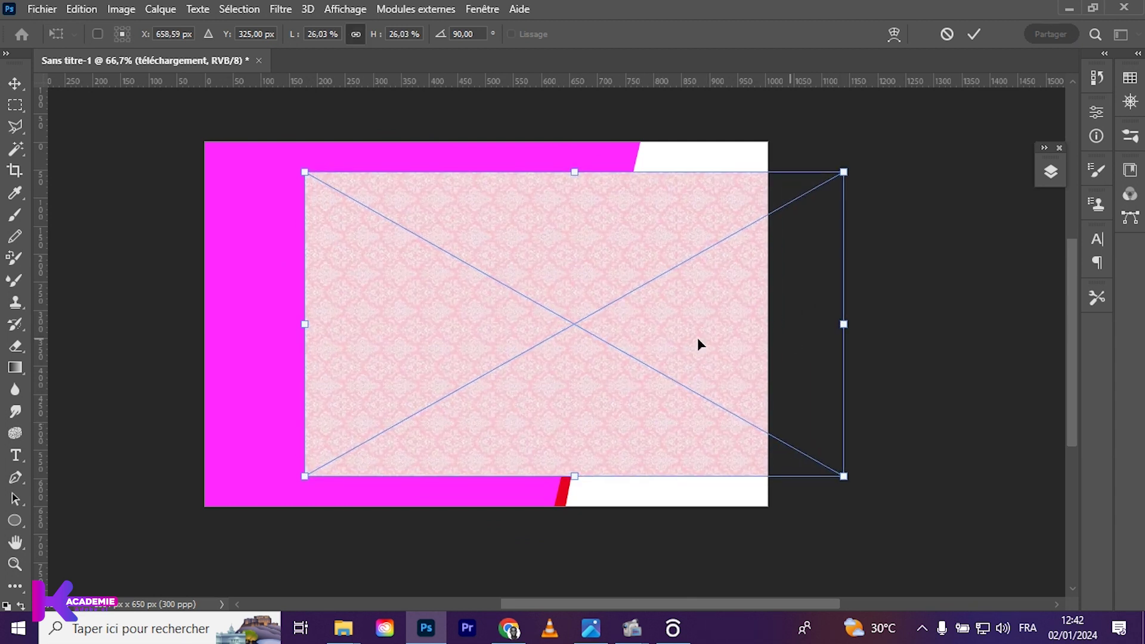
pyautogui.moveTo(620, 342); pyautogui.dragTo(509, 270)
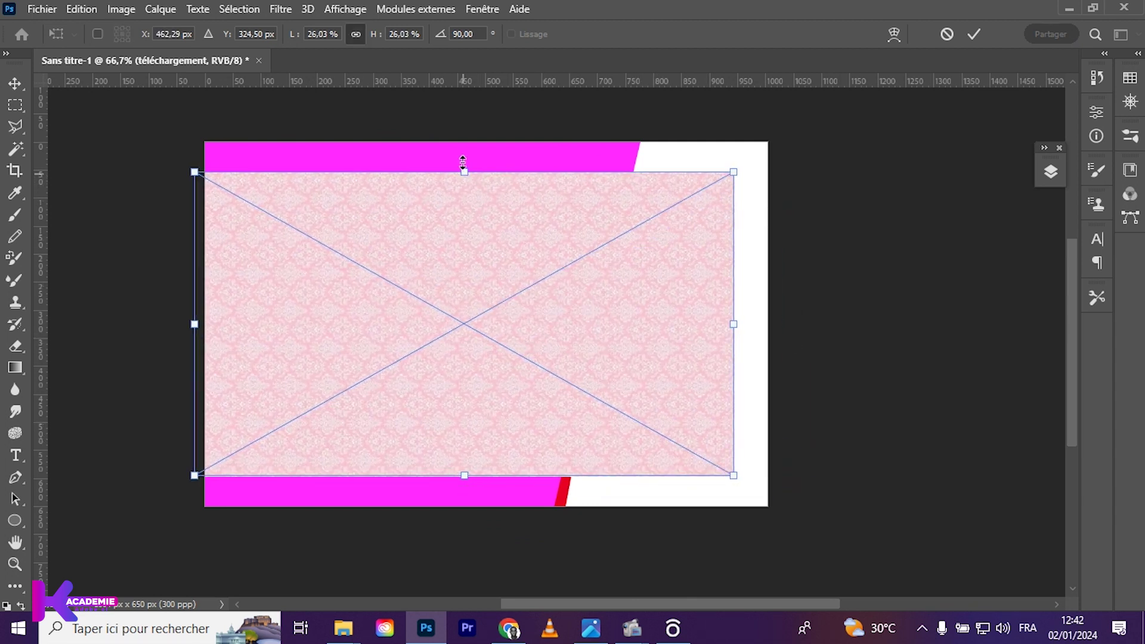
pyautogui.moveTo(463, 171); pyautogui.dragTo(463, 107)
pyautogui.moveTo(509, 348)
pyautogui.mouseDown()
pyautogui.moveTo(489, 404)
pyautogui.moveTo(479, 376)
pyautogui.mouseUp()
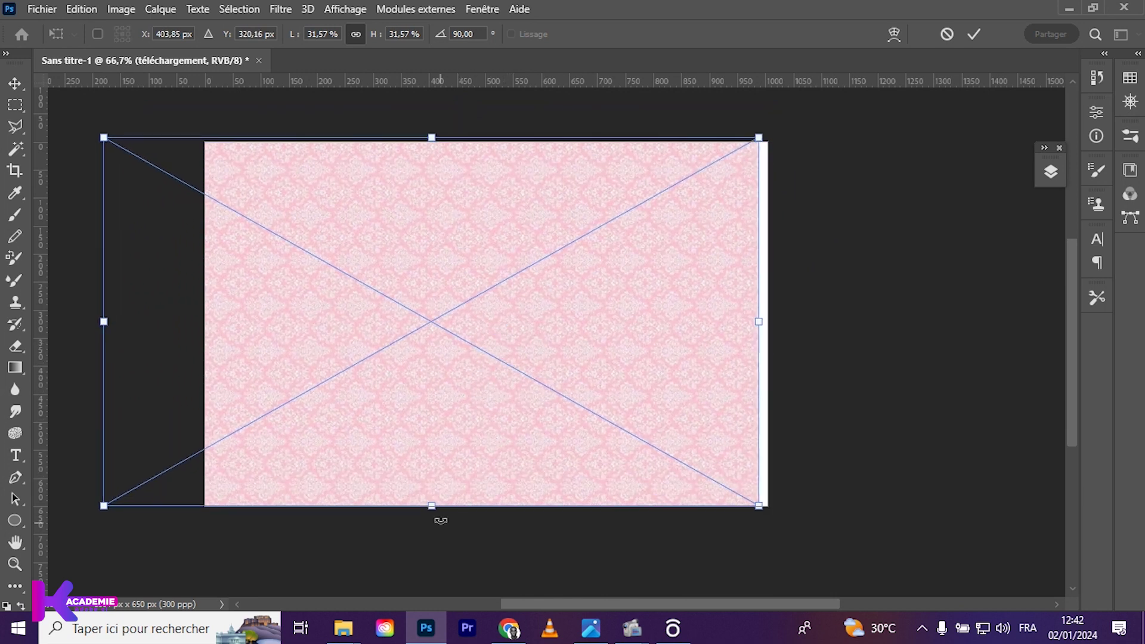
pyautogui.moveTo(435, 506); pyautogui.dragTo(435, 516)
pyautogui.press('Return')
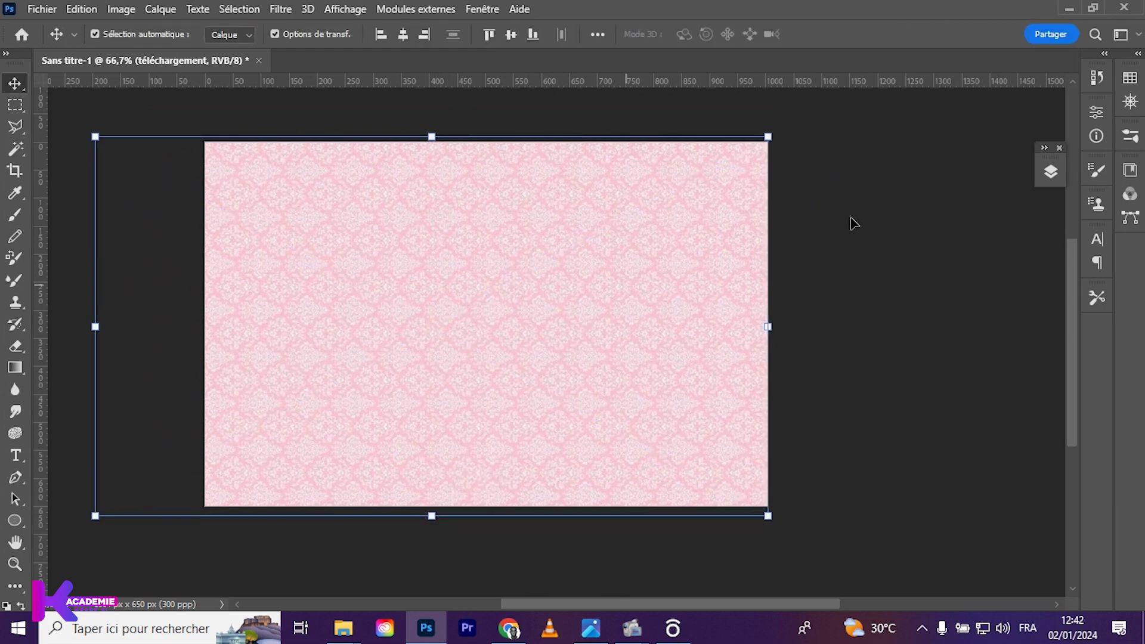
# - Move the téléchargement layer below Ellipse 1 and mask it to the Forme 1 copie shape
pyautogui.click(1049, 173)
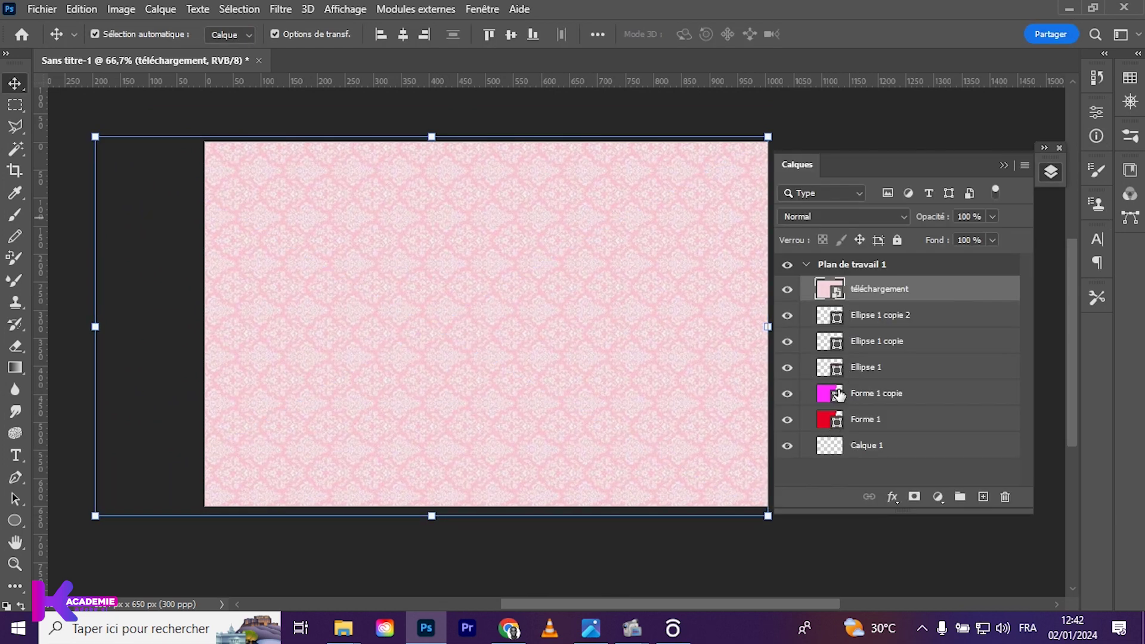
pyautogui.click(843, 395)
pyautogui.moveTo(880, 290); pyautogui.dragTo(851, 381)
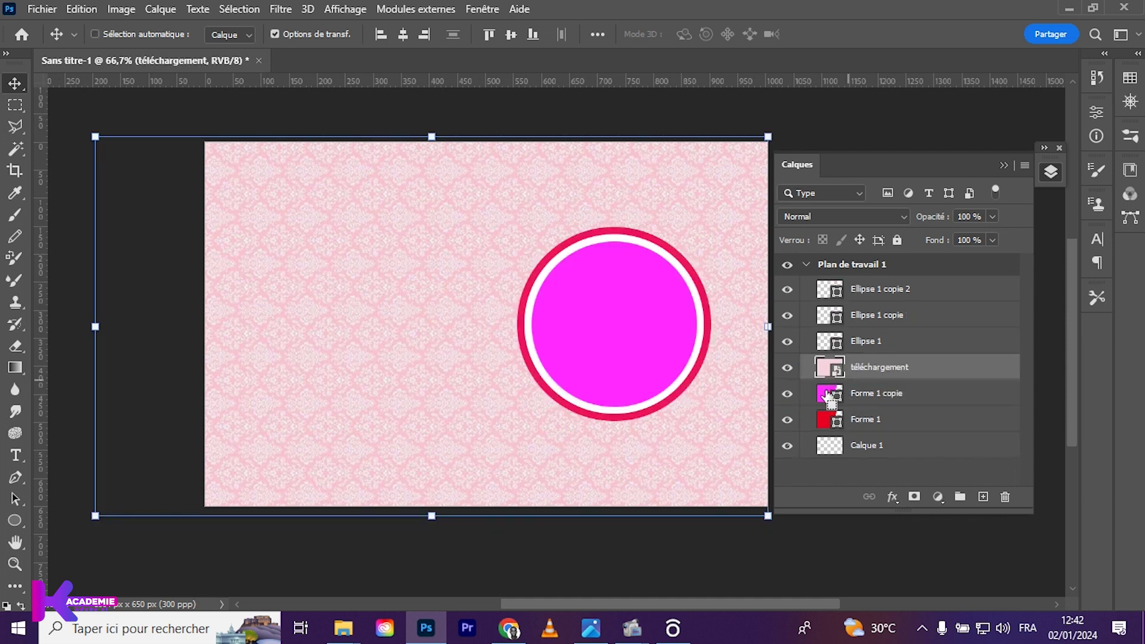
pyautogui.keyDown('ctrl'); pyautogui.click(826, 398); pyautogui.keyUp('ctrl')
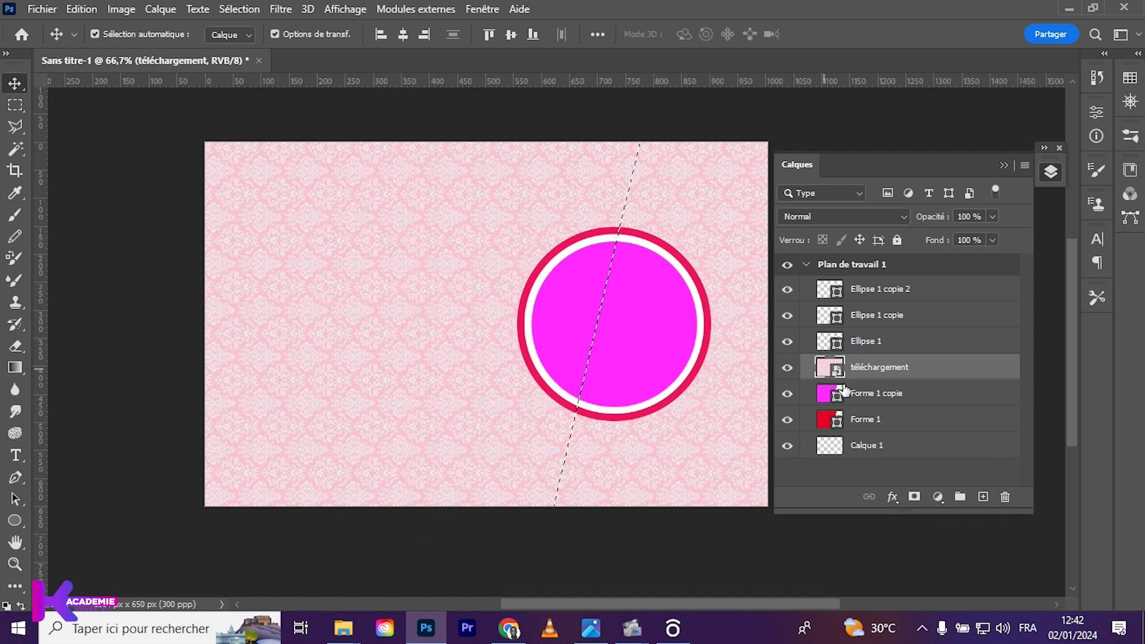
pyautogui.click(916, 498)
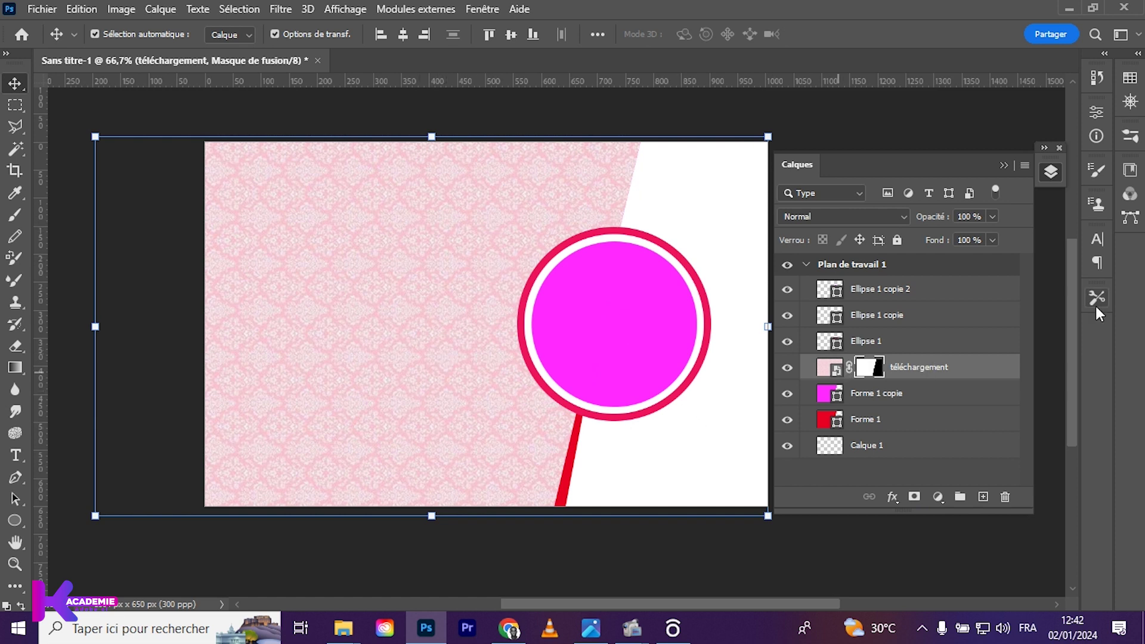
# - Fill the Forme 1 copie diagonal shape with white, ffffff
pyautogui.click(992, 217)
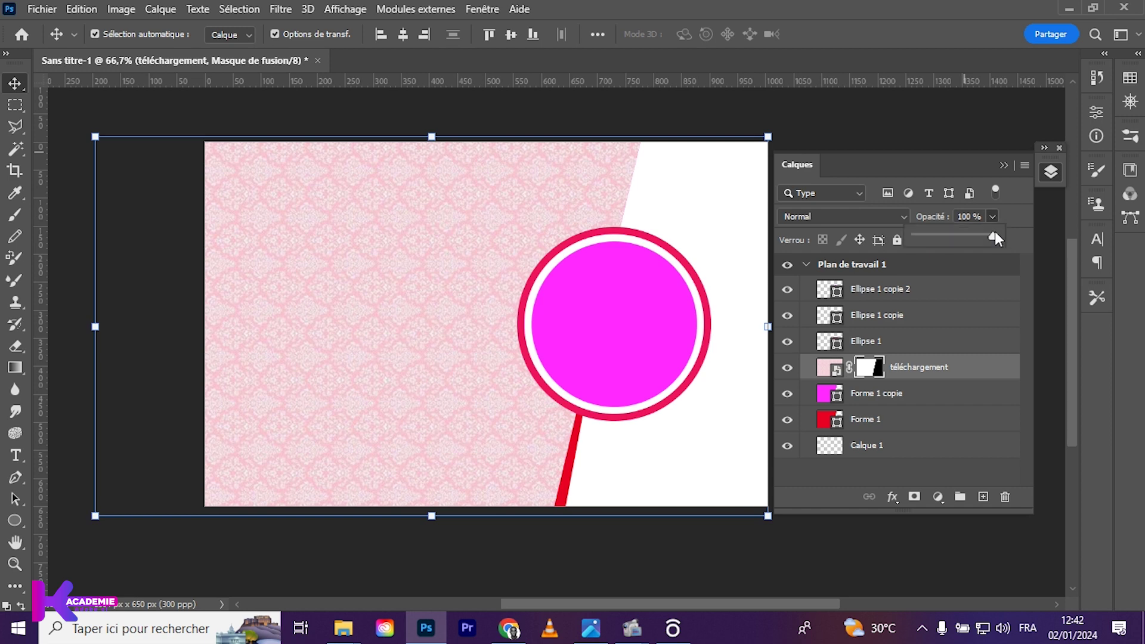
pyautogui.moveTo(974, 238); pyautogui.dragTo(981, 244)
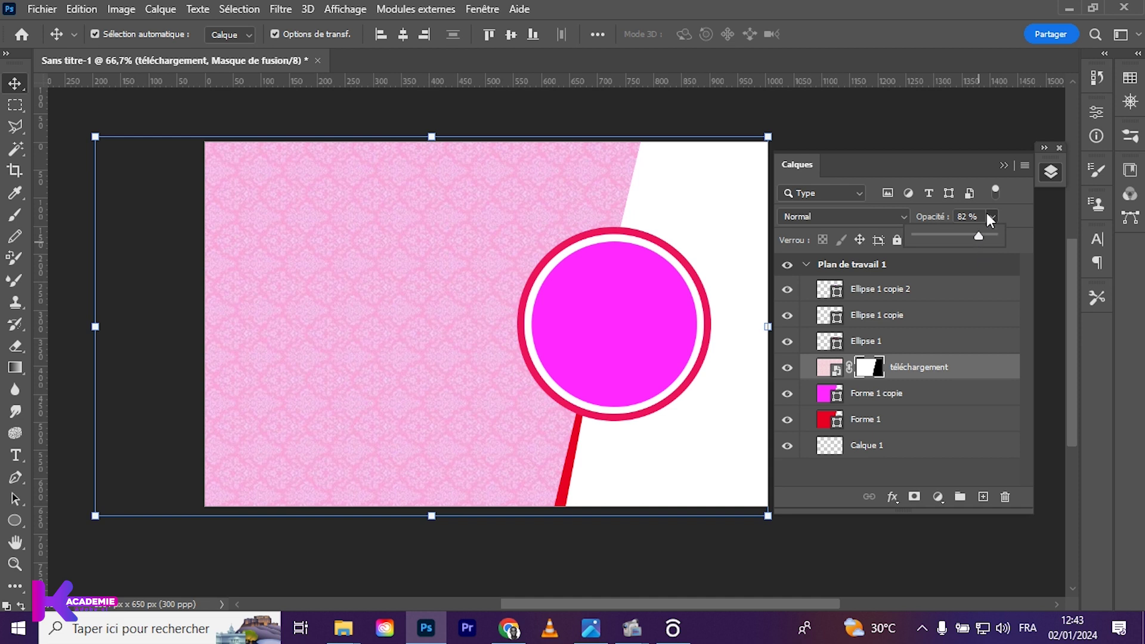
pyautogui.doubleClick(827, 398)
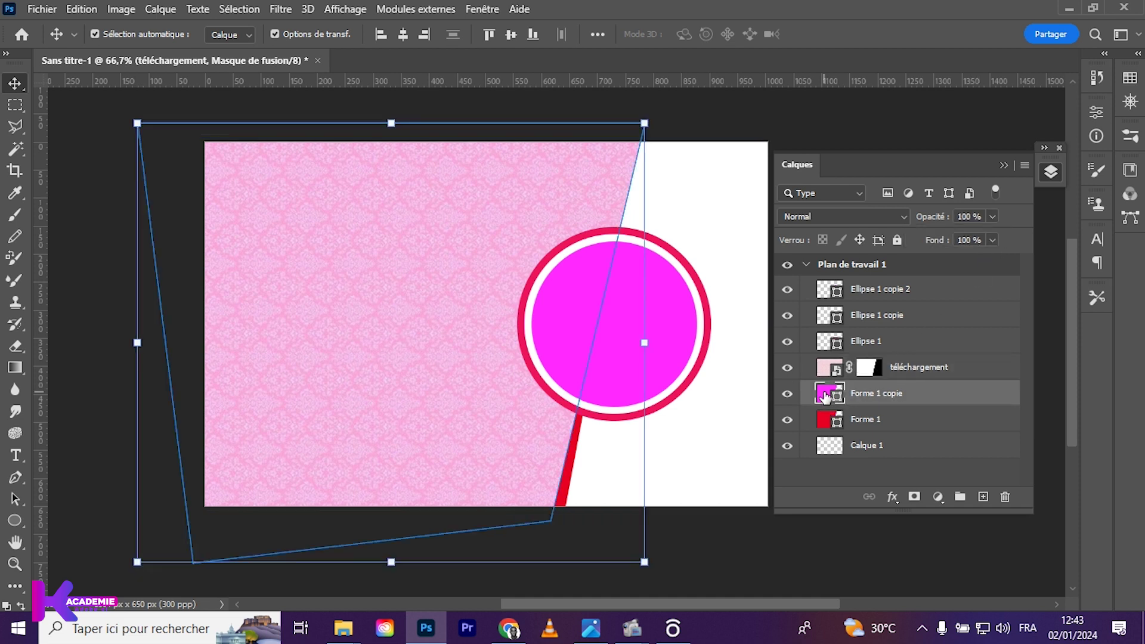
pyautogui.write('ffffff')
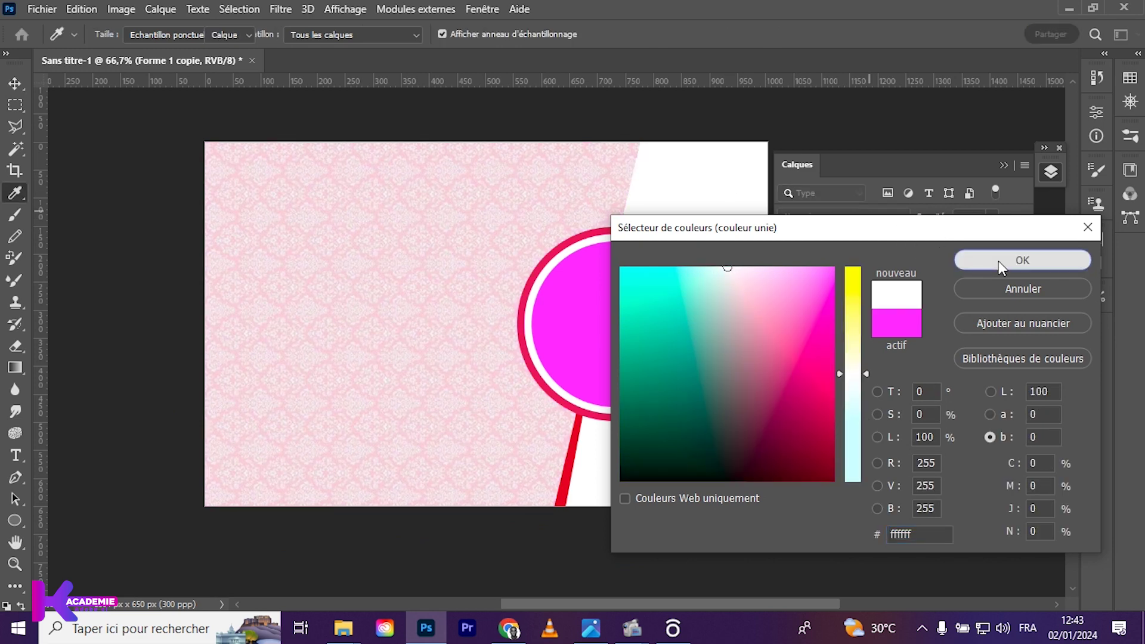
pyautogui.click(998, 260)
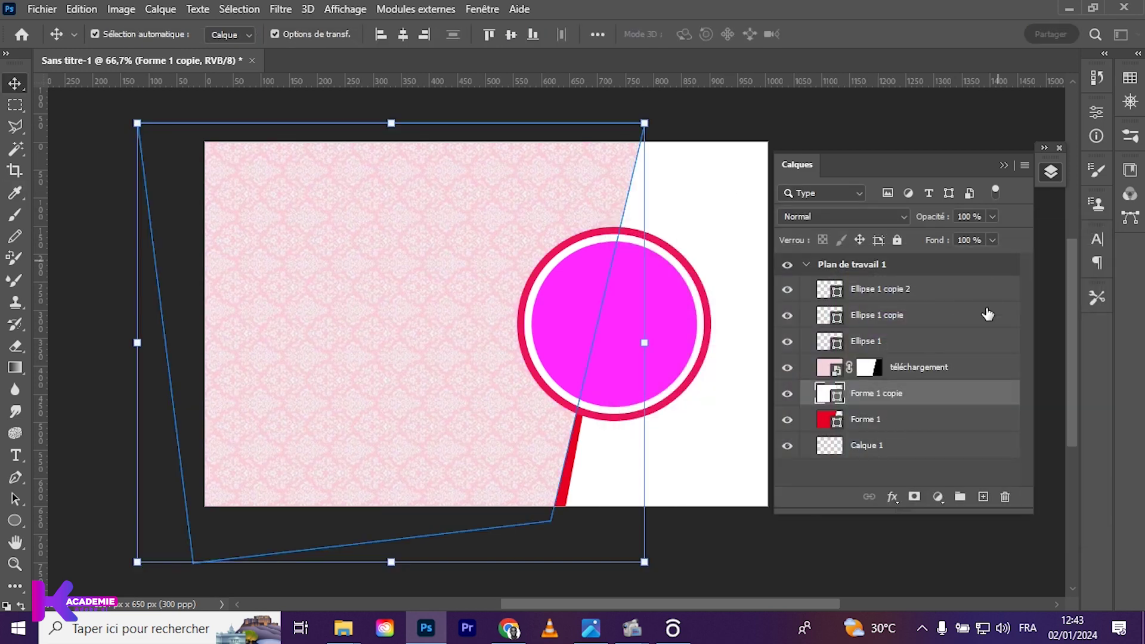
# - Set the téléchargement pattern layer's opacity to 90%
pyautogui.click(911, 375)
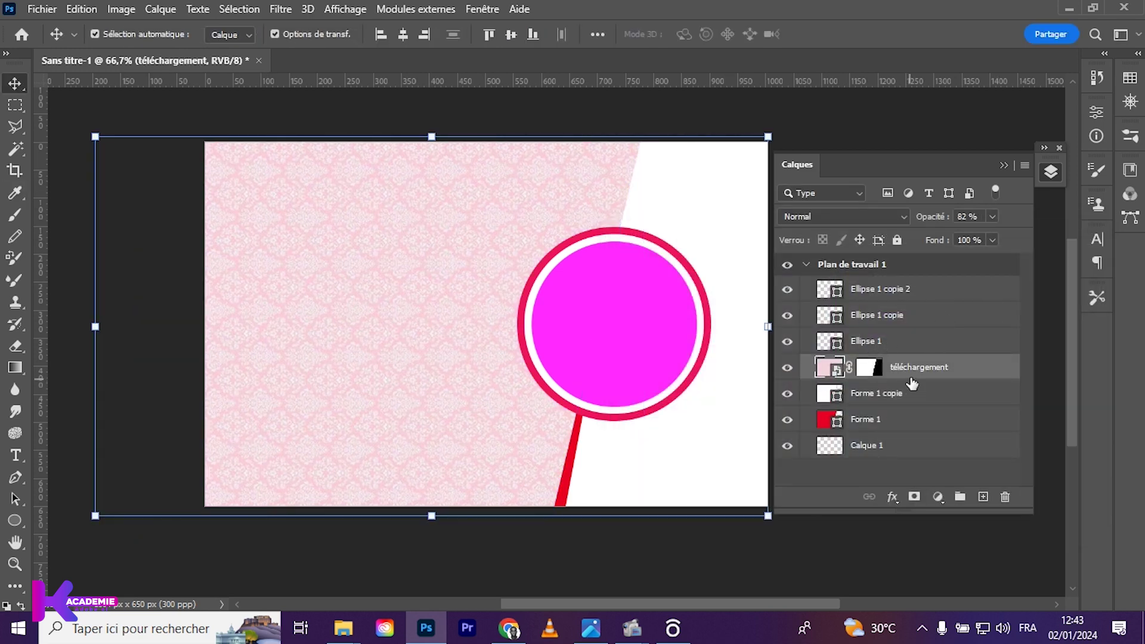
pyautogui.click(992, 216)
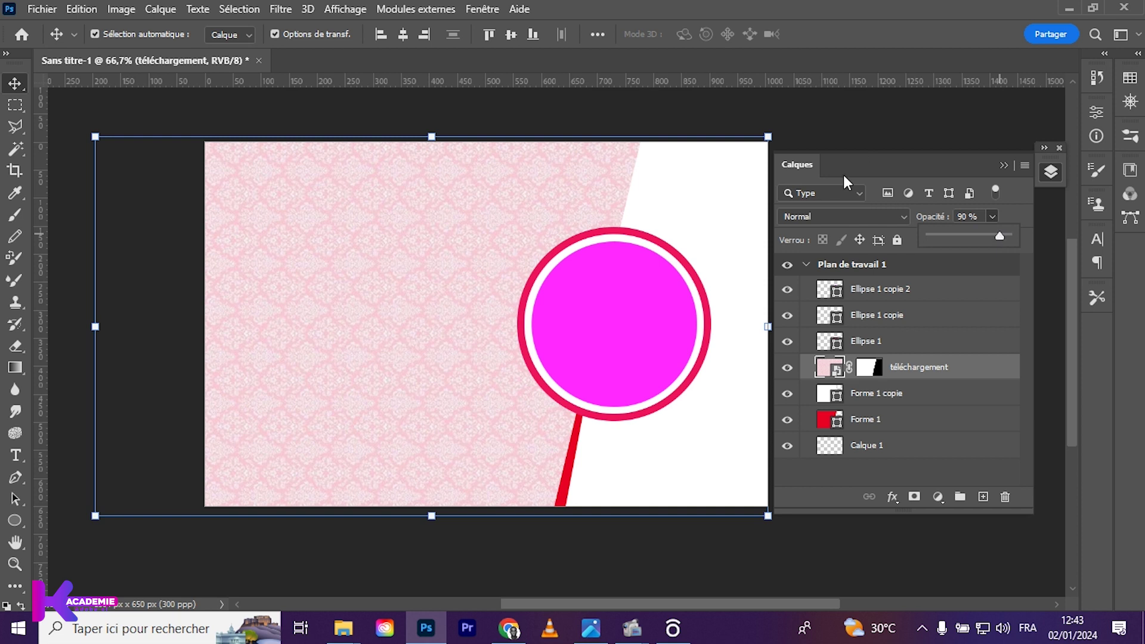
pyautogui.click(703, 411)
pyautogui.click(624, 319)
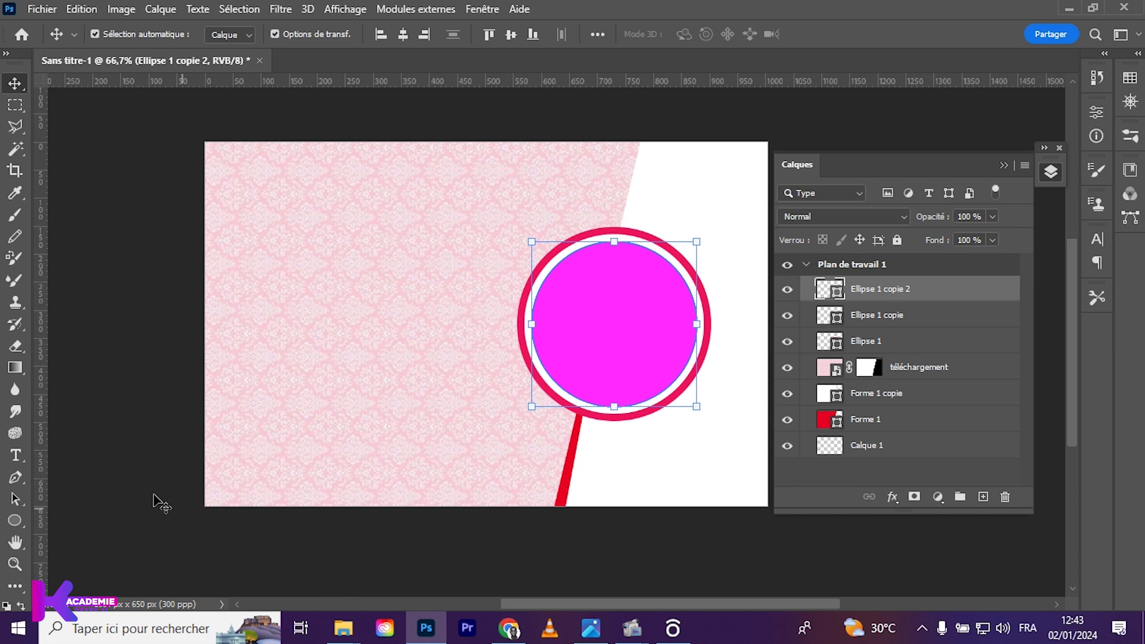
# - Place the Floshine Beauty logo from Téléchargements over the circle at 9.03% scale
pyautogui.moveTo(342, 628)
pyautogui.click(409, 566)
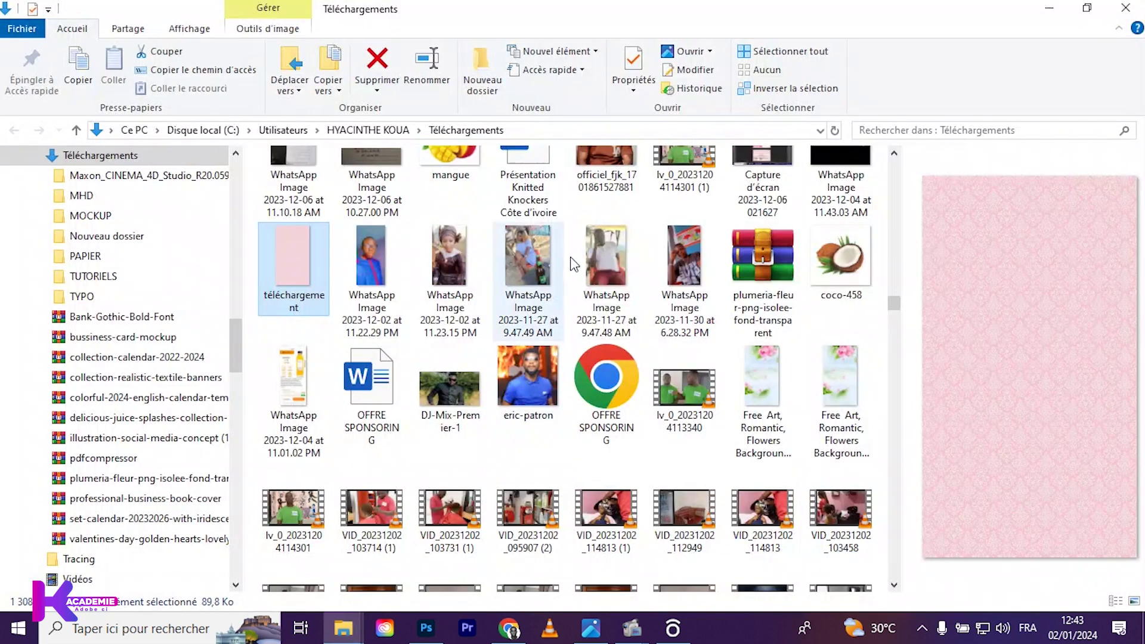
pyautogui.scroll(5, 597, 286)
pyautogui.click(834, 547)
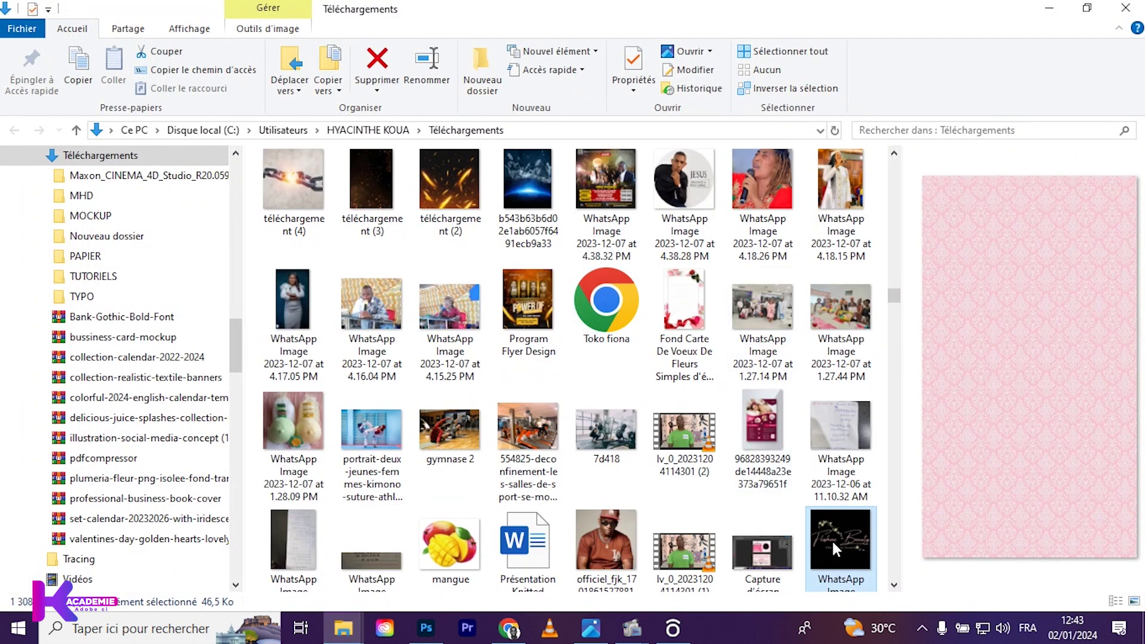
pyautogui.moveTo(833, 547); pyautogui.dragTo(435, 618)
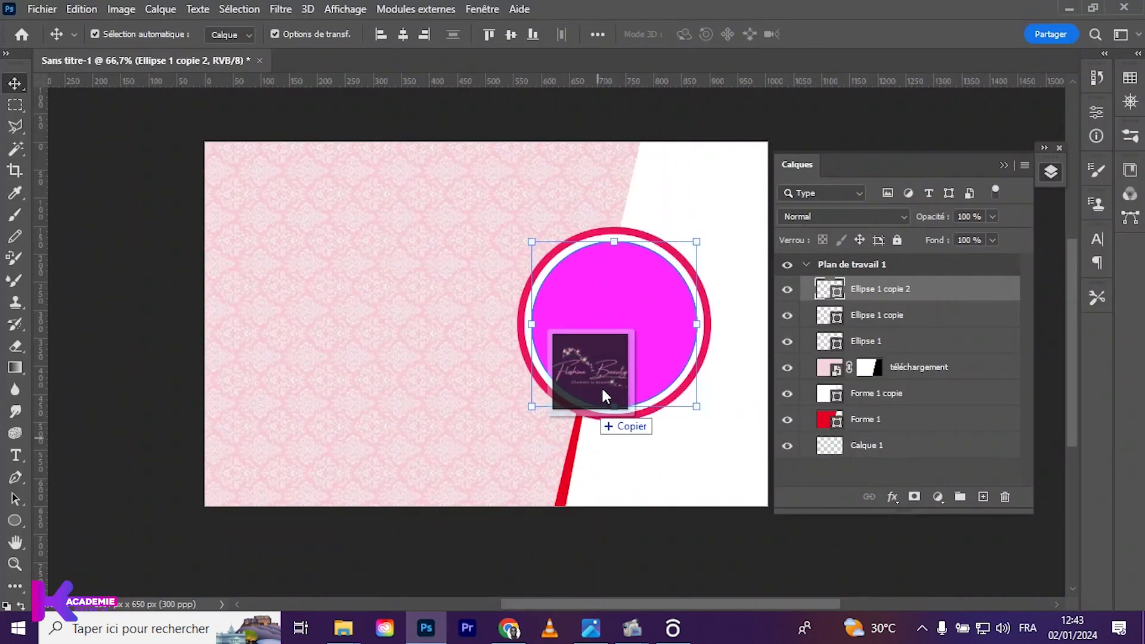
pyautogui.moveTo(433, 612); pyautogui.dragTo(613, 374)
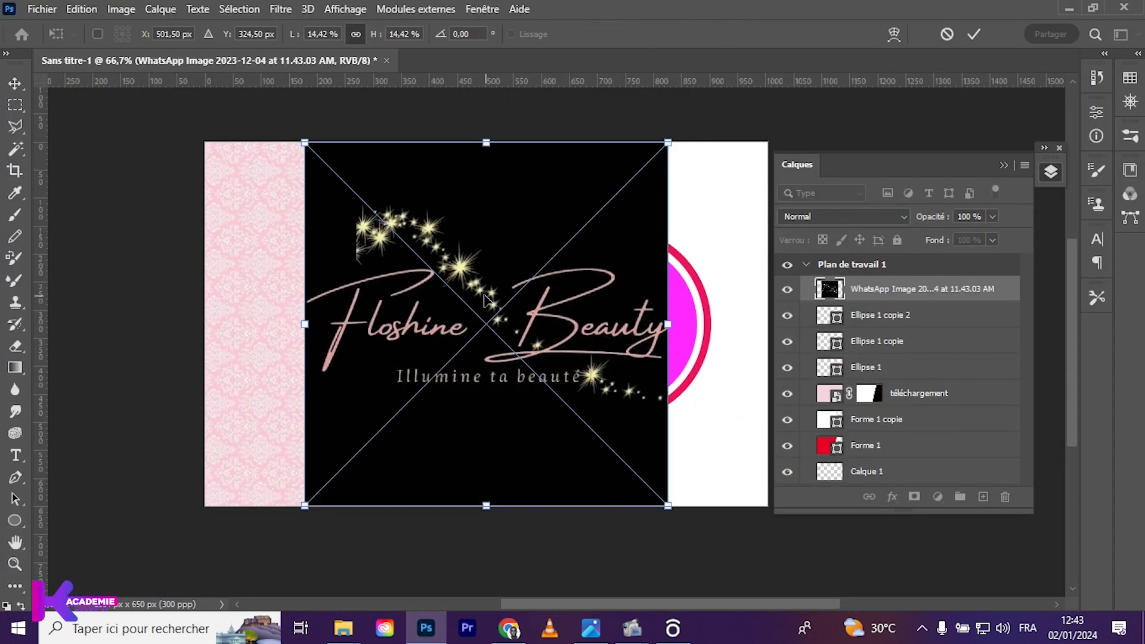
pyautogui.moveTo(470, 268); pyautogui.dragTo(620, 263)
pyautogui.moveTo(633, 148); pyautogui.dragTo(633, 279)
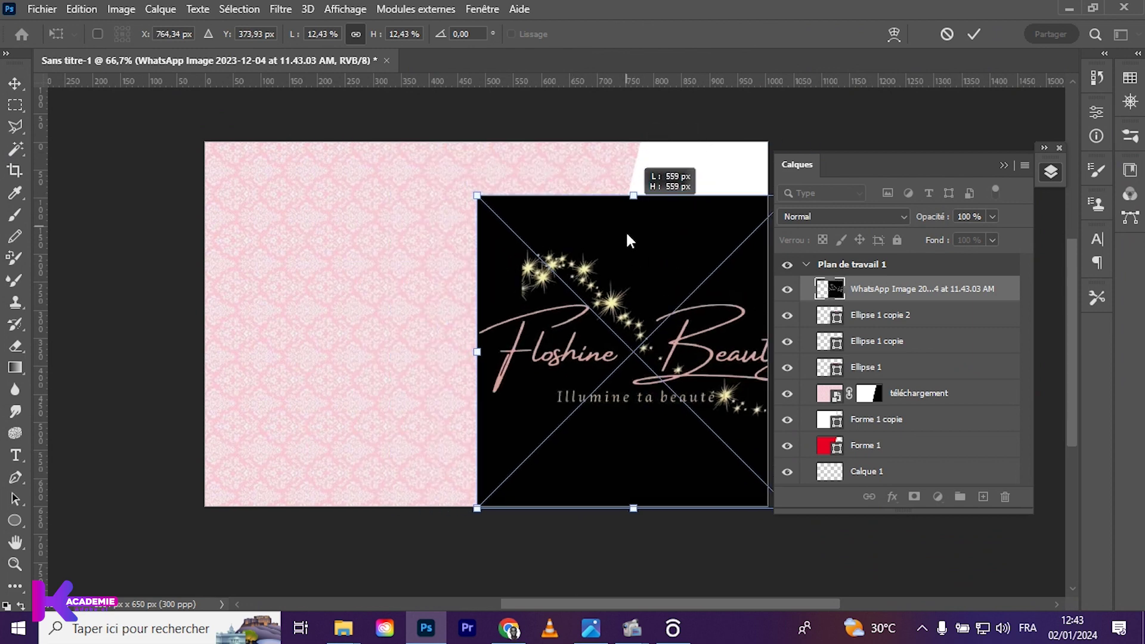
pyautogui.moveTo(634, 322); pyautogui.dragTo(627, 301)
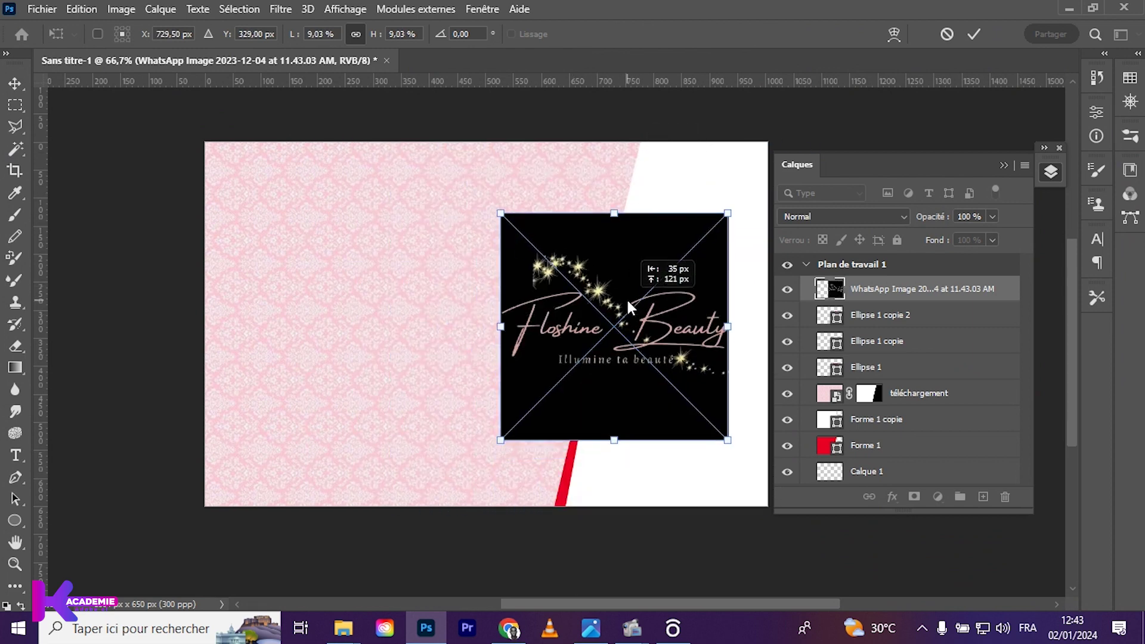
pyautogui.press('Return')
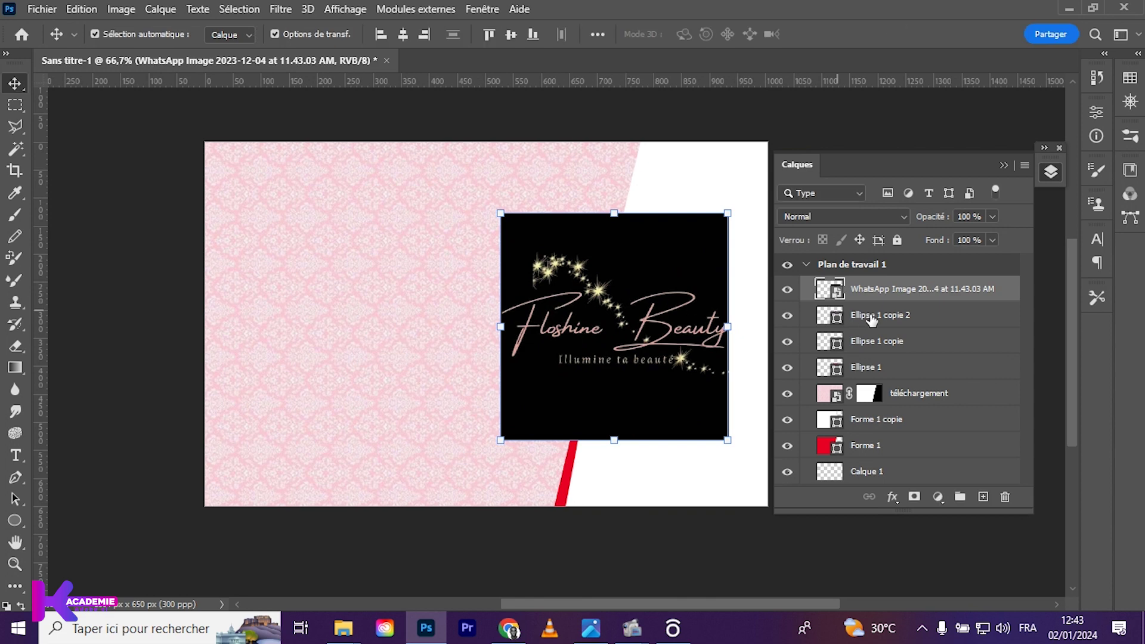
# - Clip the Floshine Beauty logo layer into the circle beneath it
pyautogui.click(866, 319)
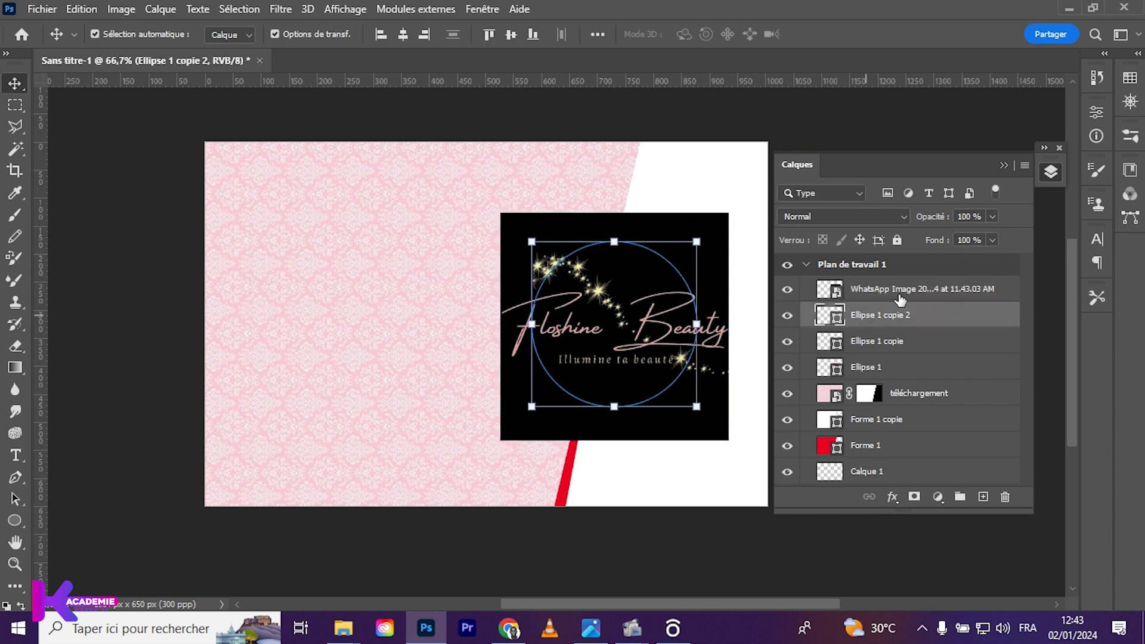
pyautogui.rightClick(898, 289)
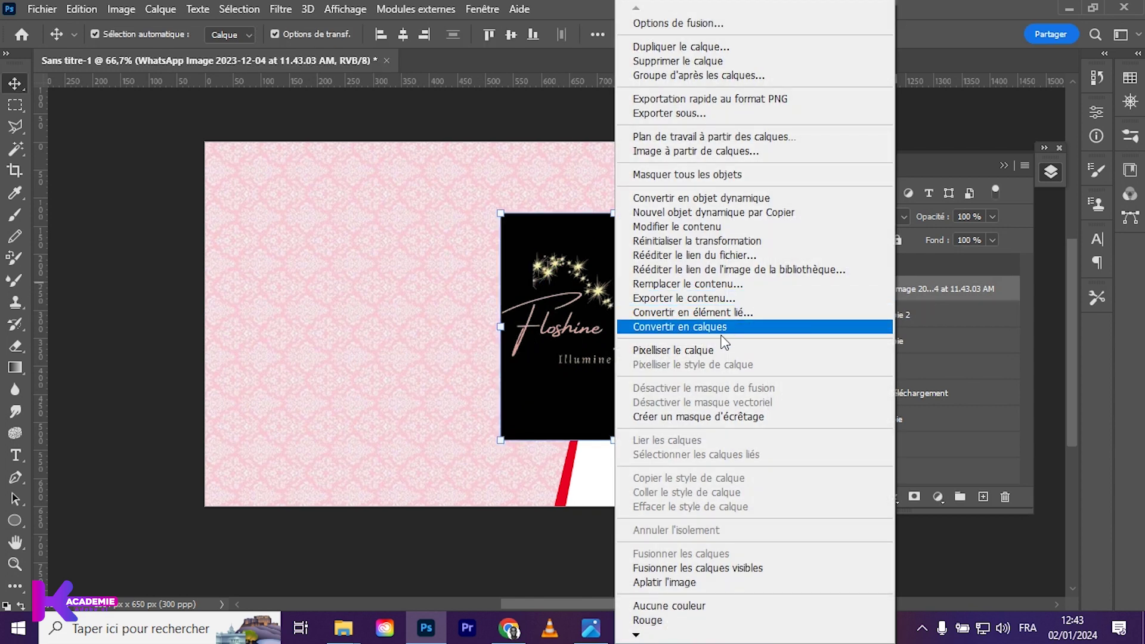
pyautogui.click(656, 413)
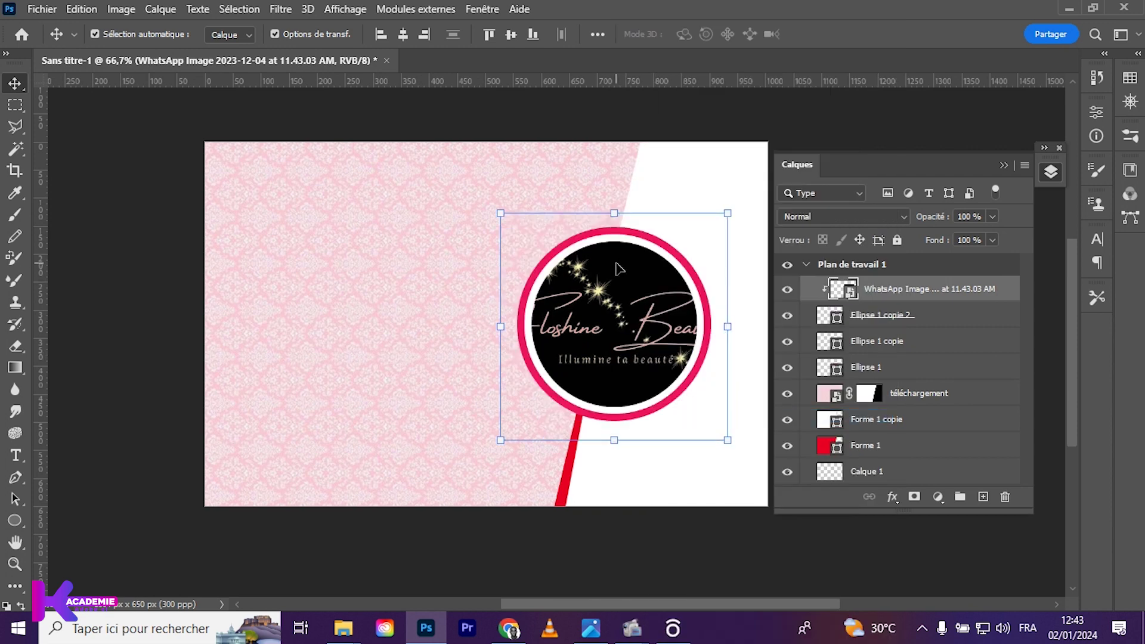
pyautogui.click(612, 204)
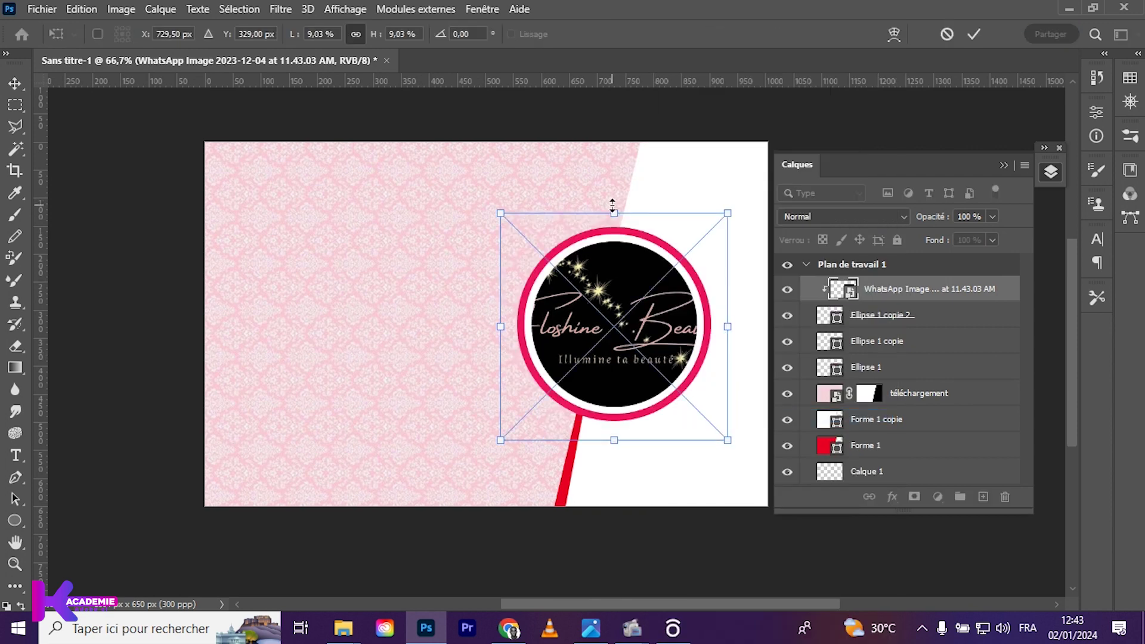
pyautogui.press('Return')
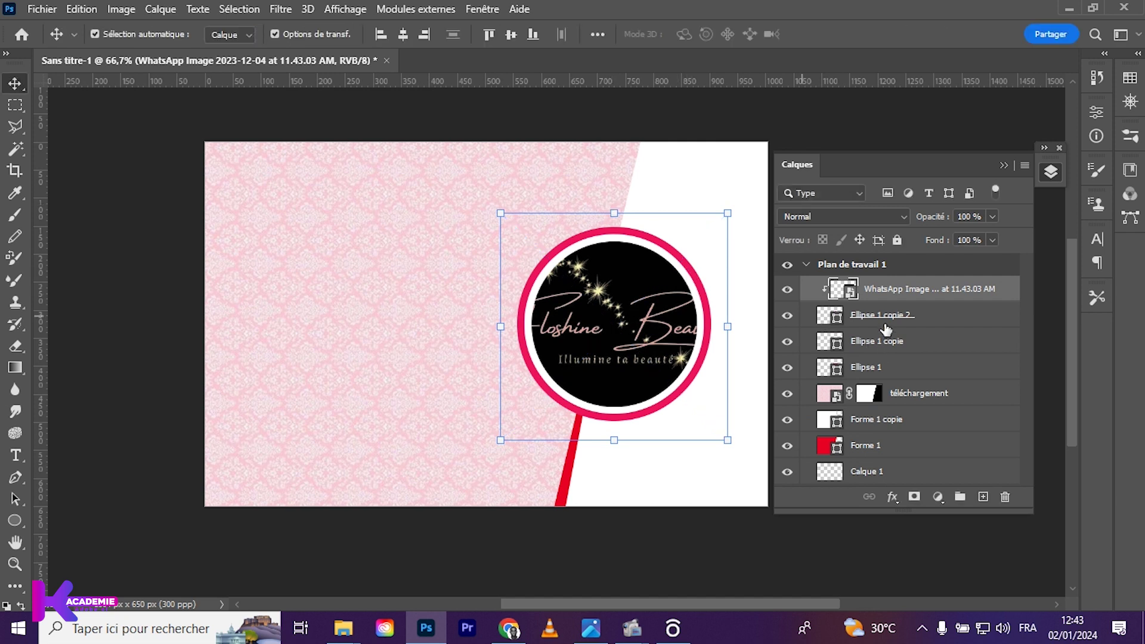
# - Scale the three Ellipse ring layers together to 113%
pyautogui.click(880, 324)
pyautogui.keyDown('shift'); pyautogui.click(876, 341); pyautogui.keyUp('shift')
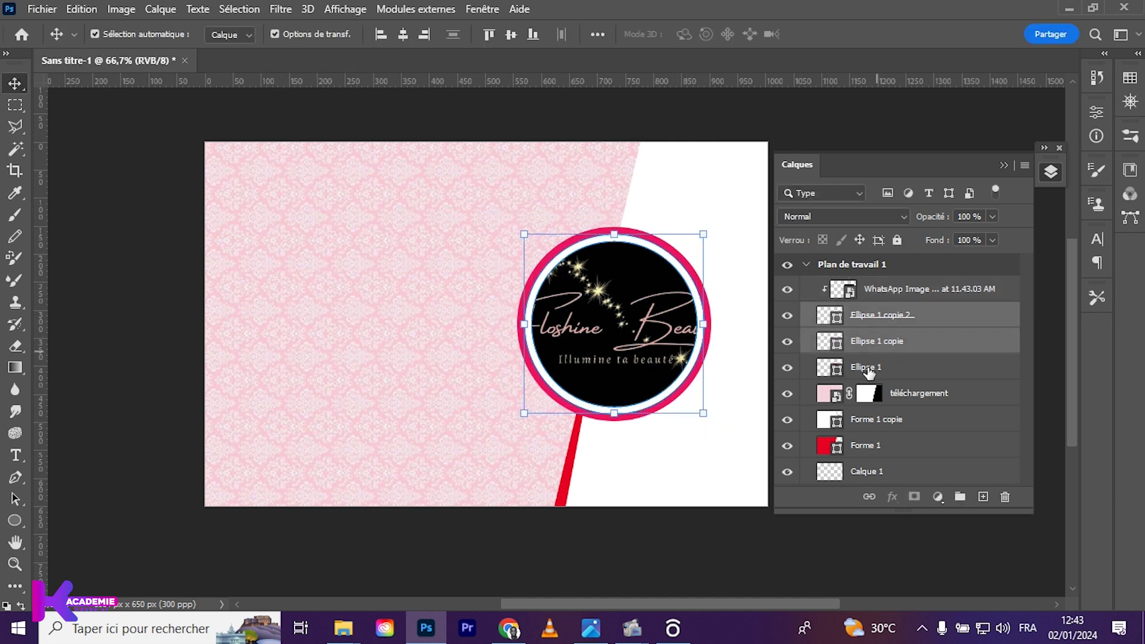
pyautogui.keyDown('shift'); pyautogui.click(868, 369); pyautogui.keyUp('shift')
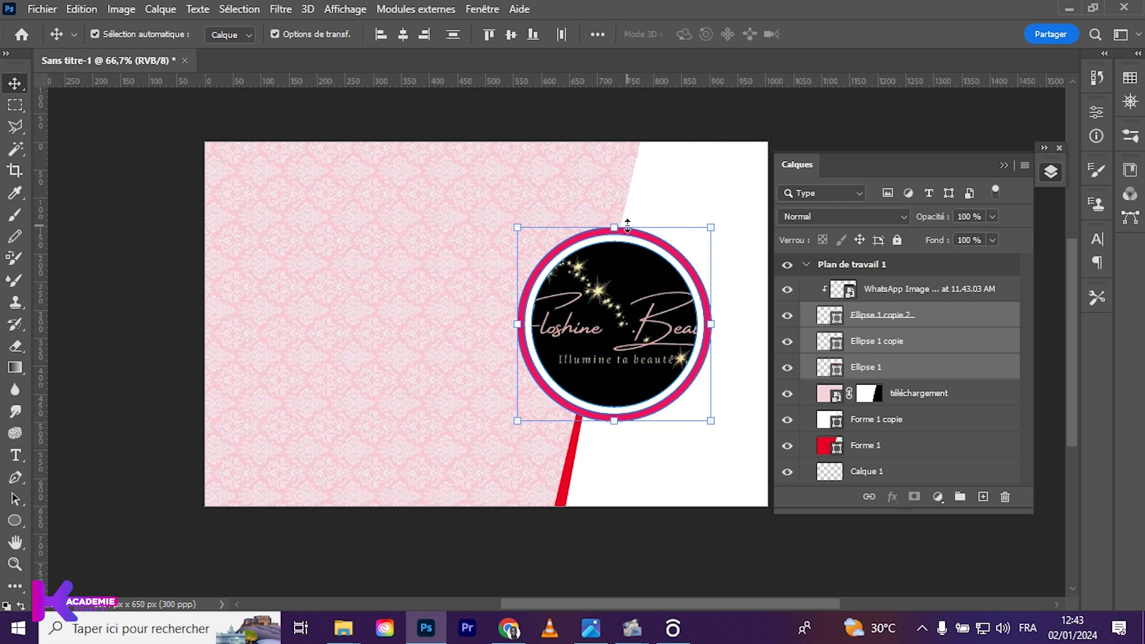
pyautogui.hotkey('ctrl', 't')
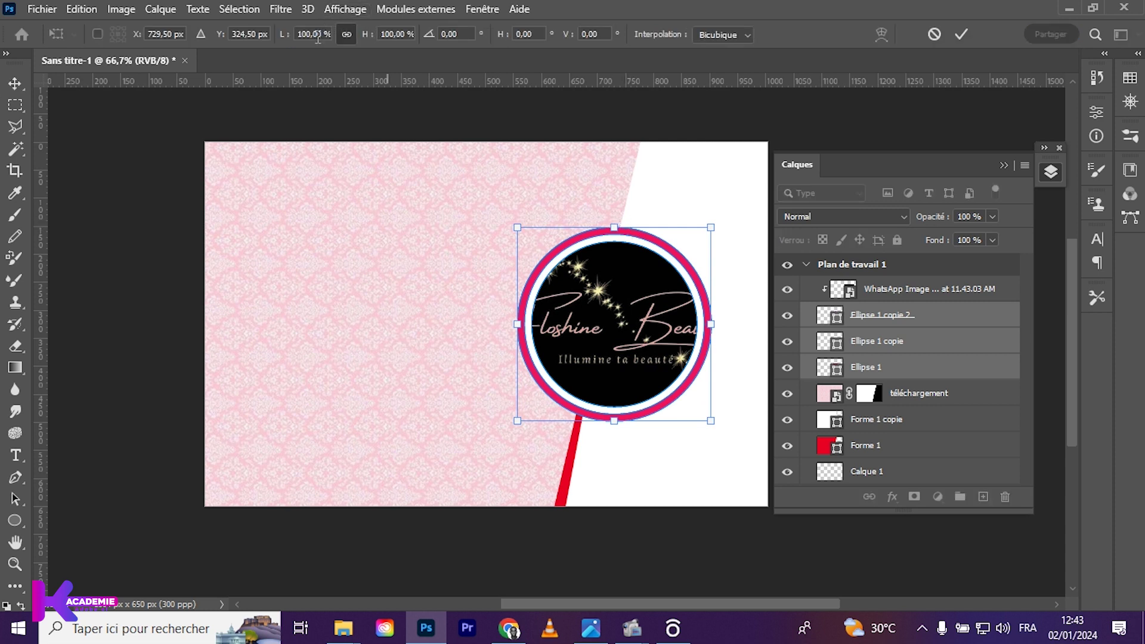
pyautogui.press('Up')
pyautogui.press('Up')
pyautogui.press('Up')
pyautogui.press('Up')
pyautogui.press('Up')
pyautogui.press('Up')
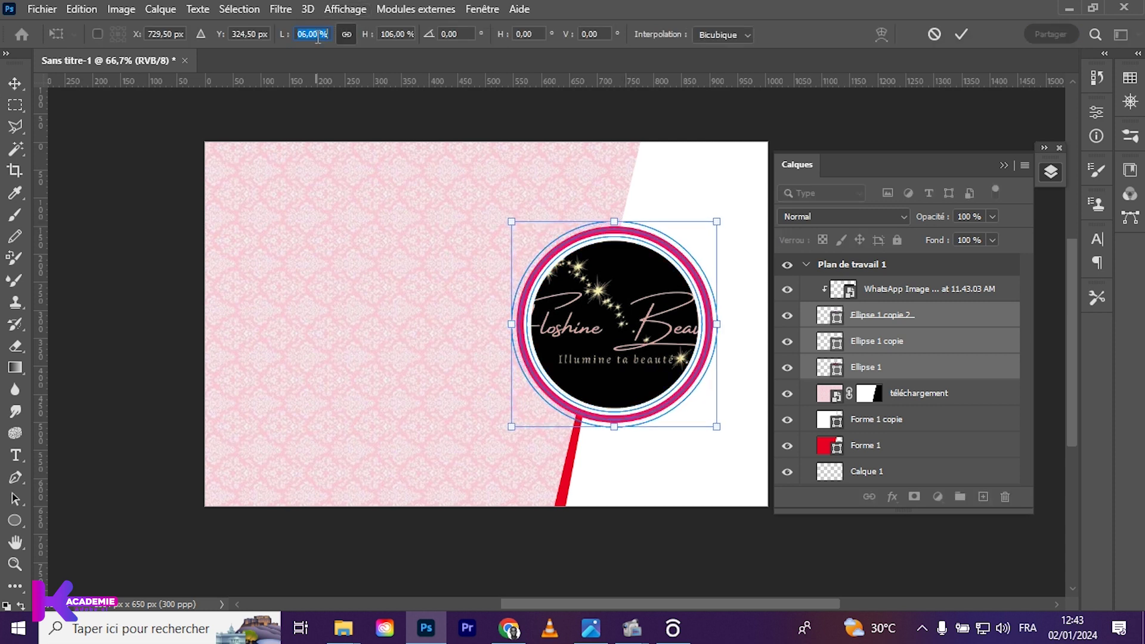
pyautogui.press('Up')
pyautogui.press('Up')
pyautogui.press('Up')
pyautogui.press('Up')
pyautogui.press('Up')
pyautogui.press('Up')
pyautogui.press('Up')
pyautogui.press('Up')
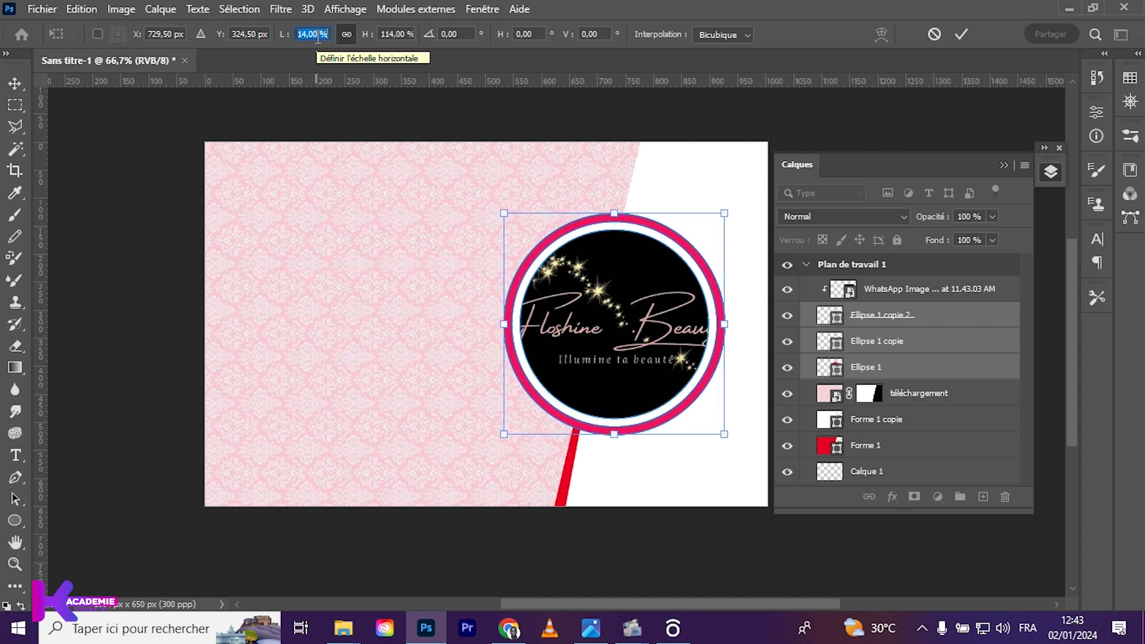
pyautogui.press('Down')
pyautogui.click(318, 35)
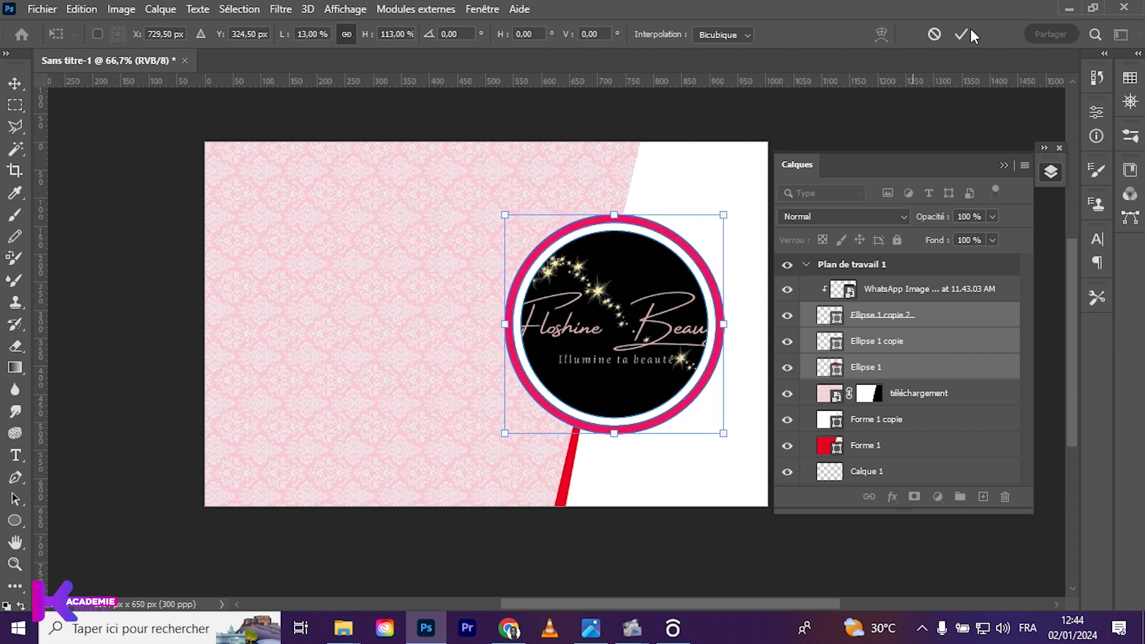
pyautogui.press('Return')
pyautogui.click(596, 333)
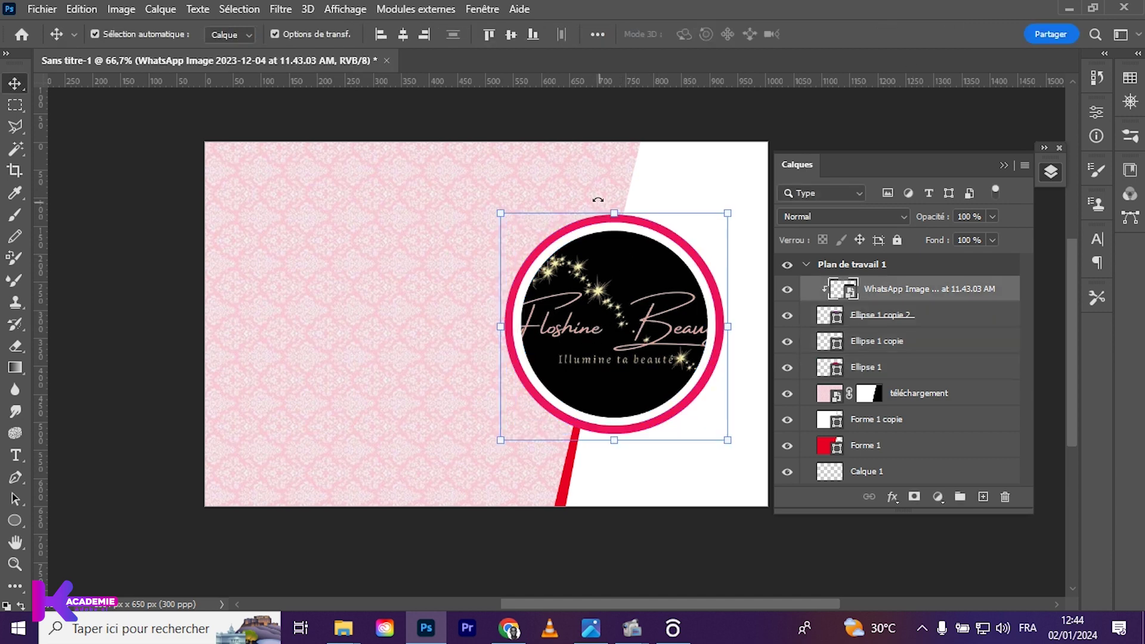
# - Shrink the clipped Floshine Beauty logo to 7.40% so it fits inside the ring
pyautogui.click(615, 212)
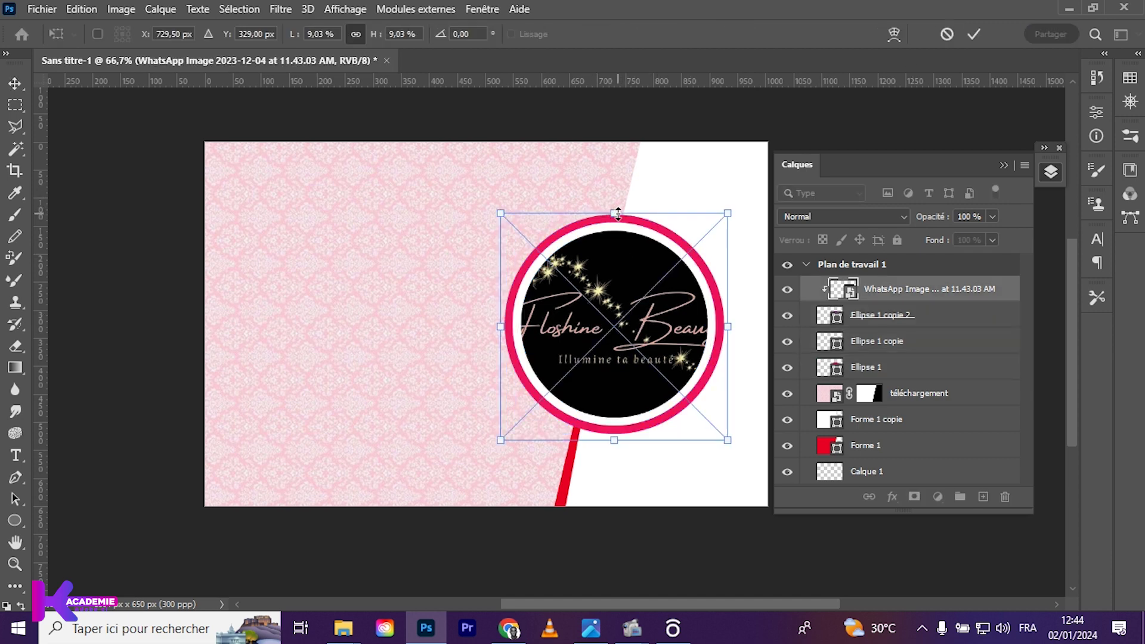
pyautogui.moveTo(620, 213); pyautogui.dragTo(617, 231)
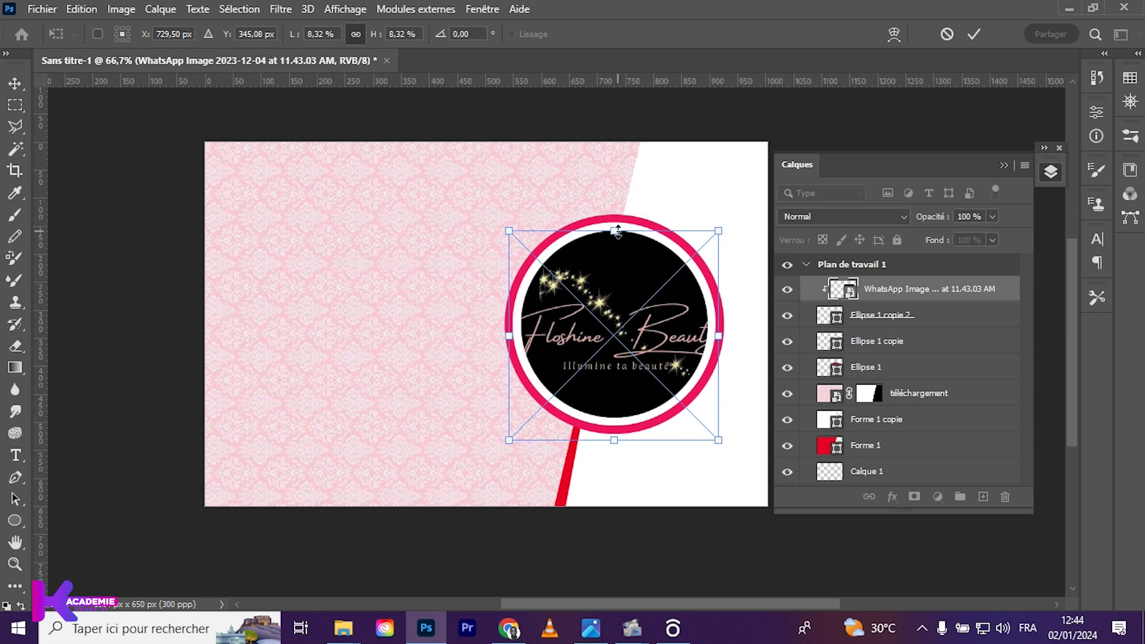
pyautogui.moveTo(615, 434); pyautogui.dragTo(619, 416)
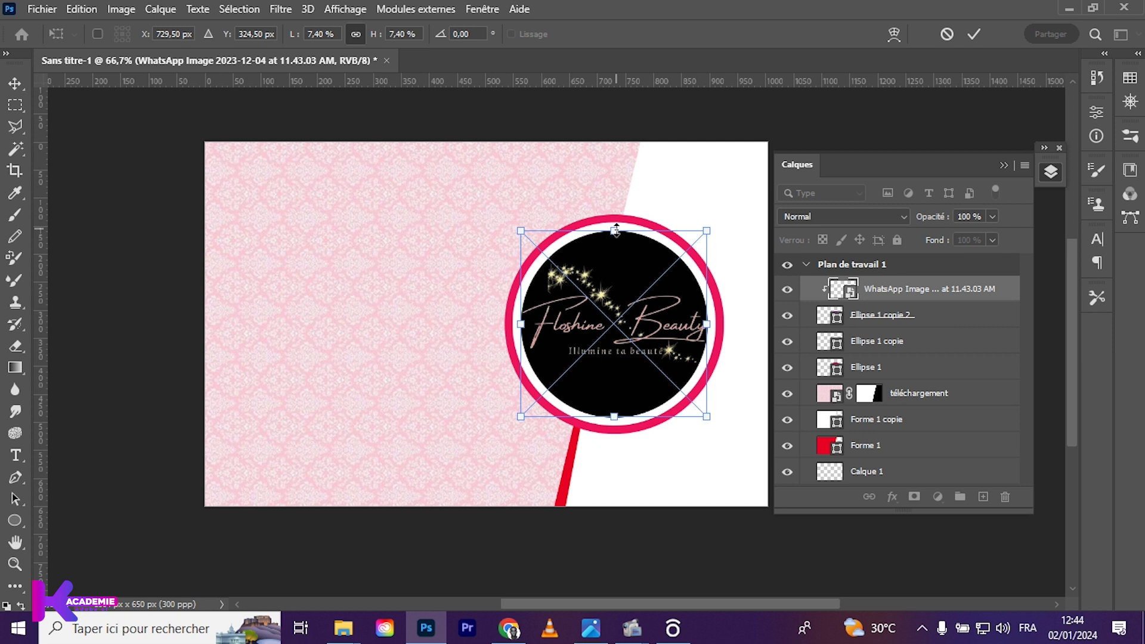
pyautogui.press('Return')
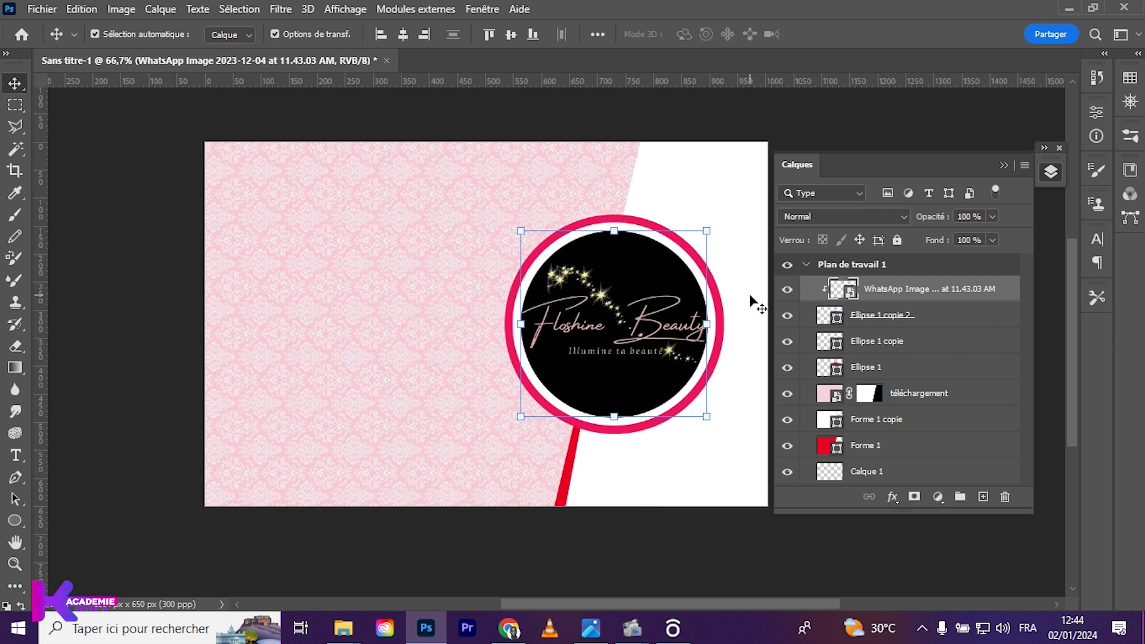
pyautogui.moveTo(753, 301); pyautogui.dragTo(724, 295)
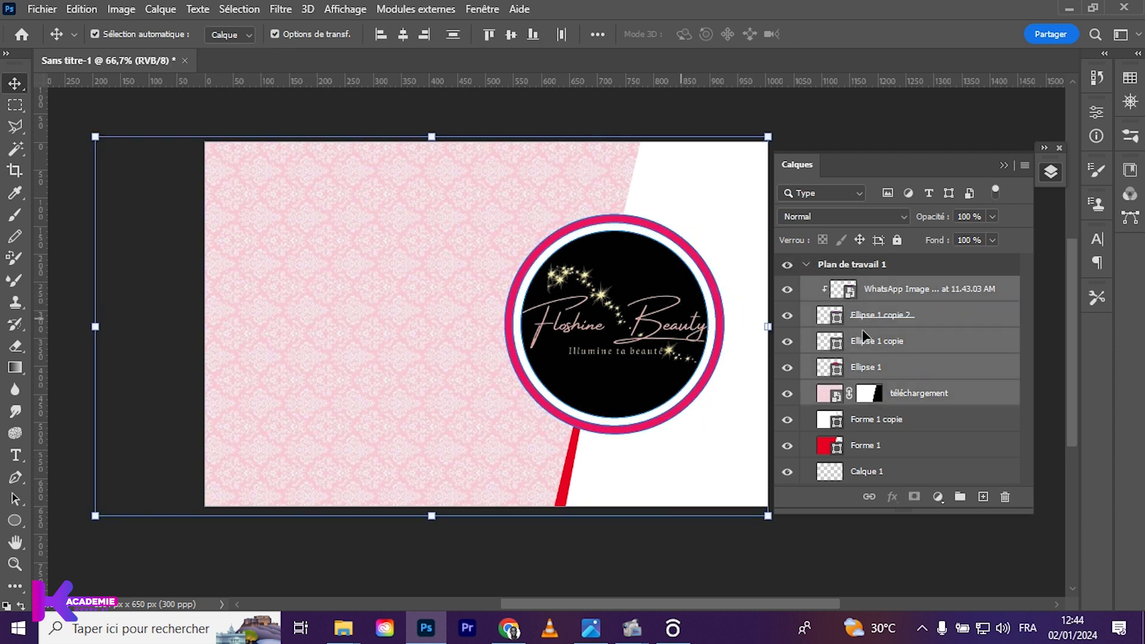
# - Select the téléchargement layer and inspect the Ellipse 1 ring's fill colour, leaving it unchanged
pyautogui.click(911, 394)
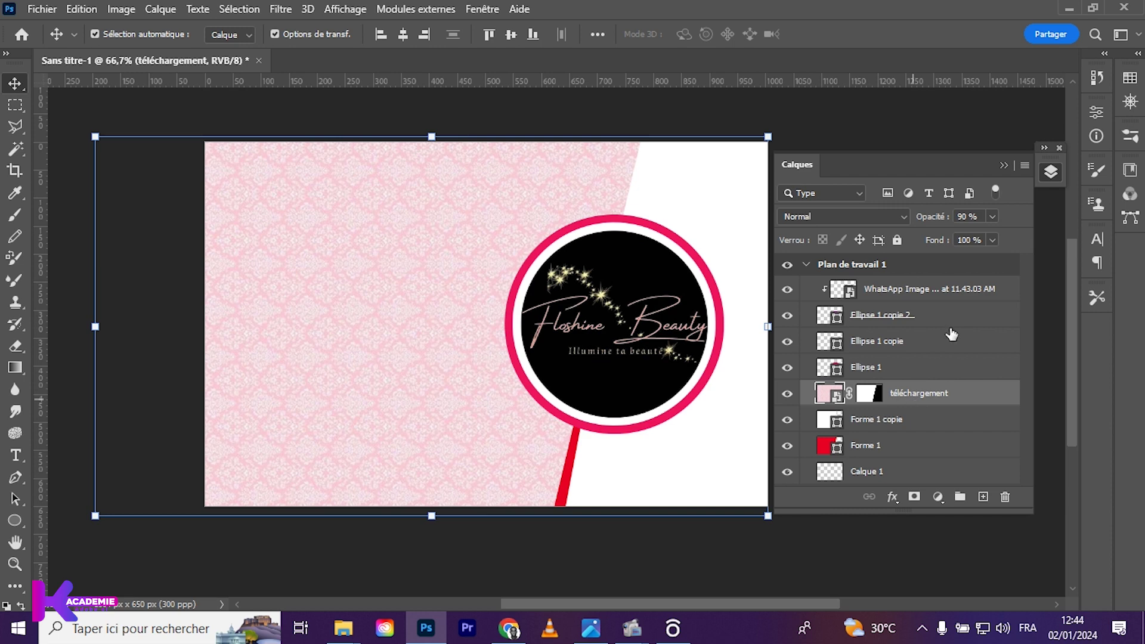
pyautogui.moveTo(725, 250)
pyautogui.mouseDown()
pyautogui.moveTo(668, 276)
pyautogui.moveTo(671, 255)
pyautogui.mouseUp()
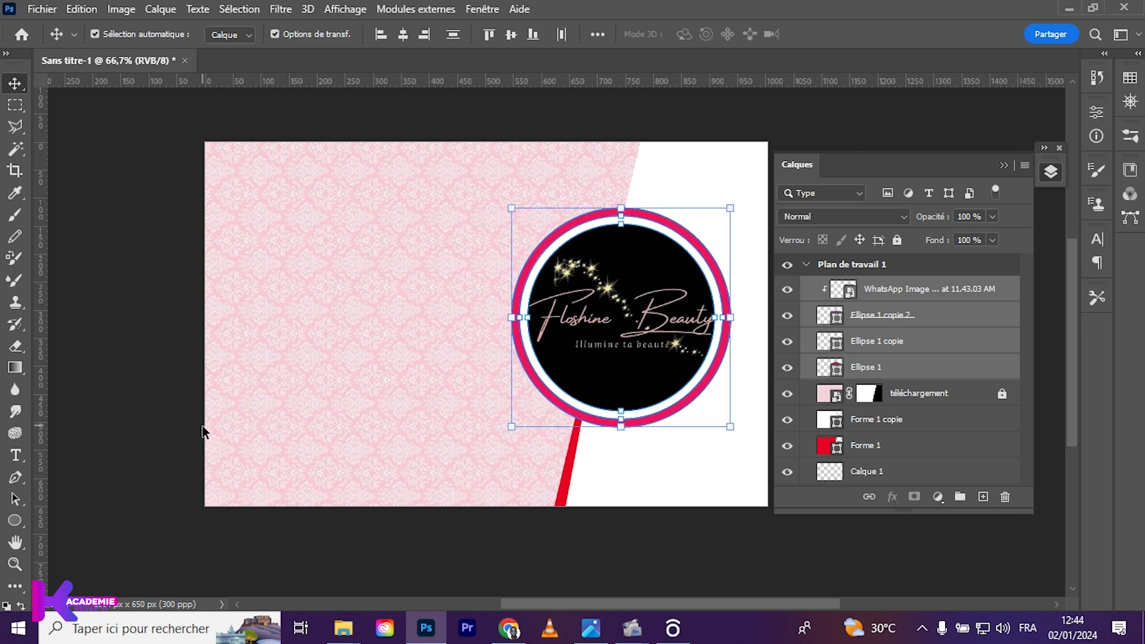
pyautogui.click(179, 508)
pyautogui.click(833, 373)
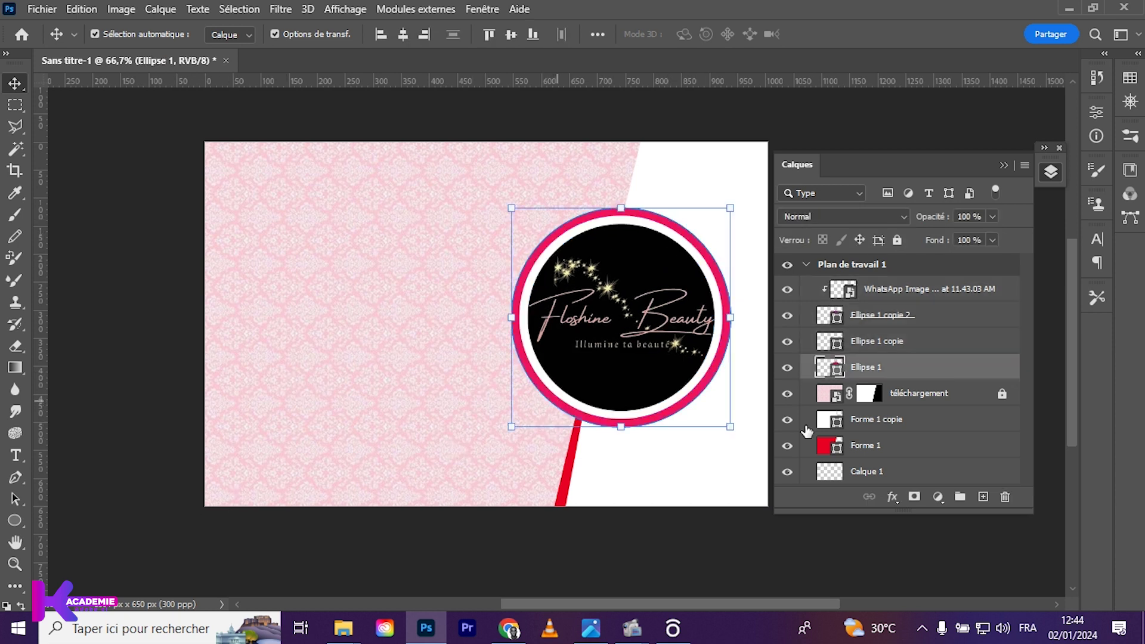
pyautogui.doubleClick(828, 370)
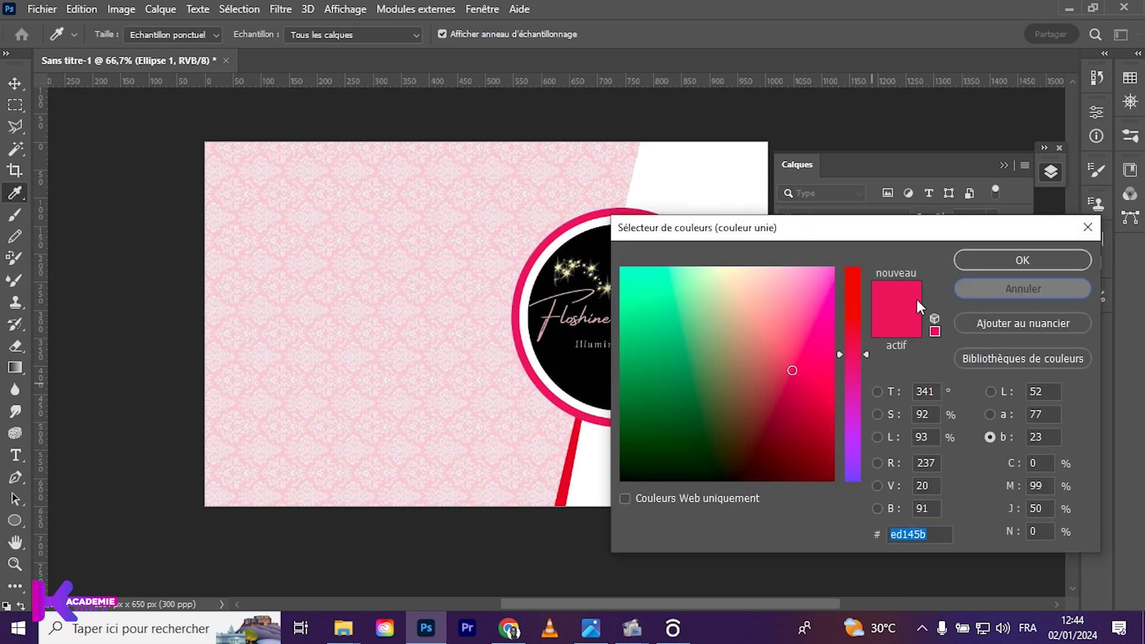
pyautogui.click(983, 288)
# - Recolour the Forme 1 slanted bar to the ring's pink, ed145b, sampled from the ring
pyautogui.click(563, 480)
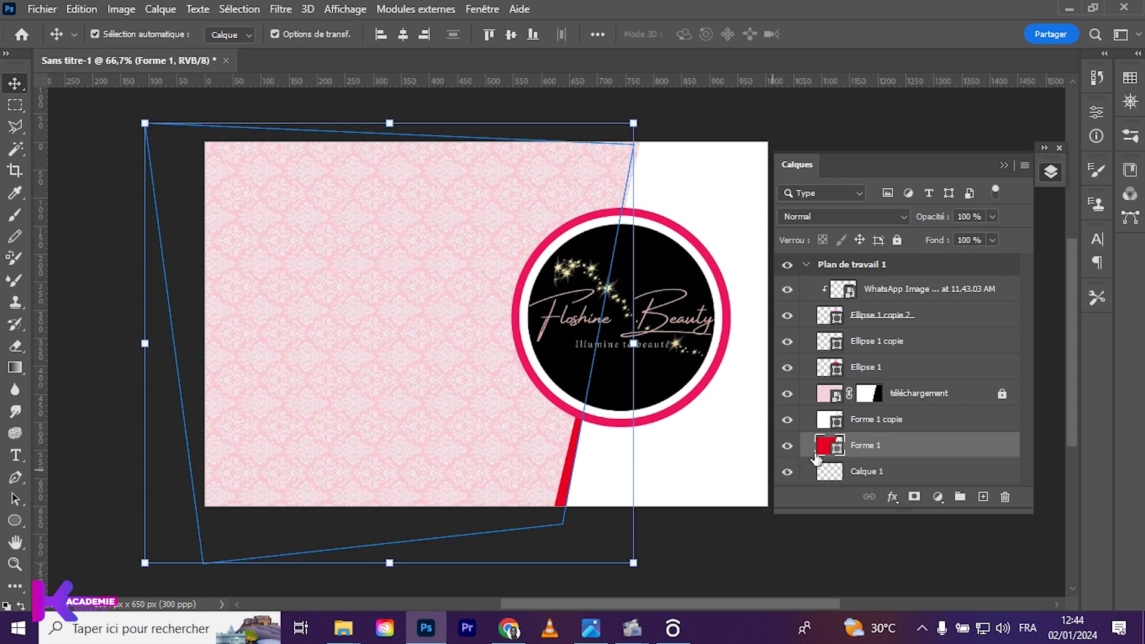
pyautogui.doubleClick(836, 447)
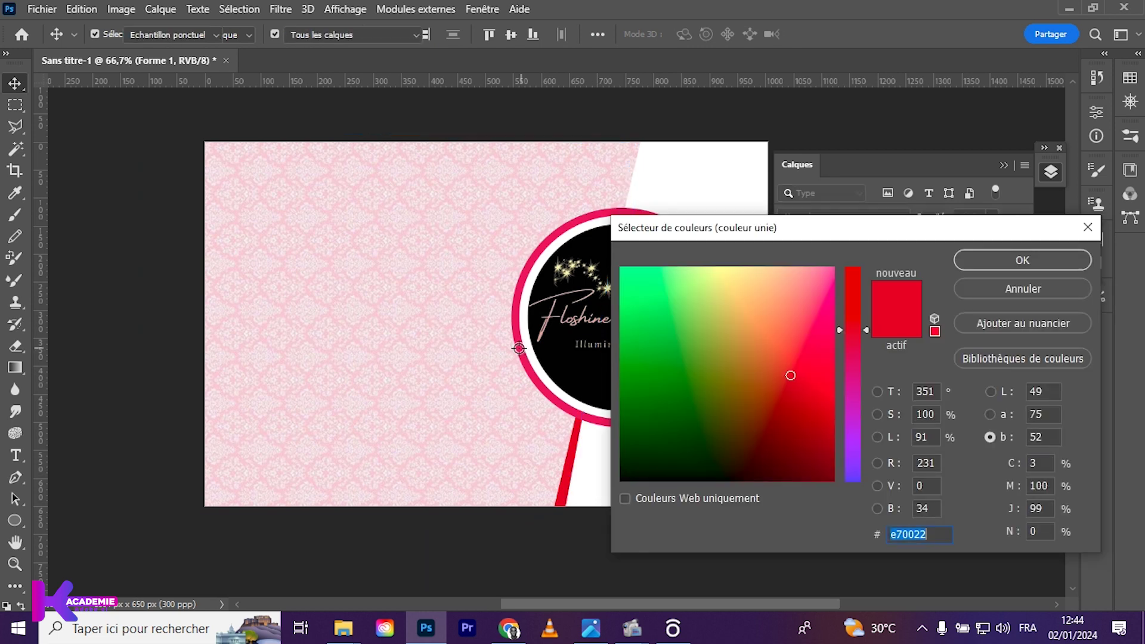
pyautogui.click(519, 349)
pyautogui.press('Return')
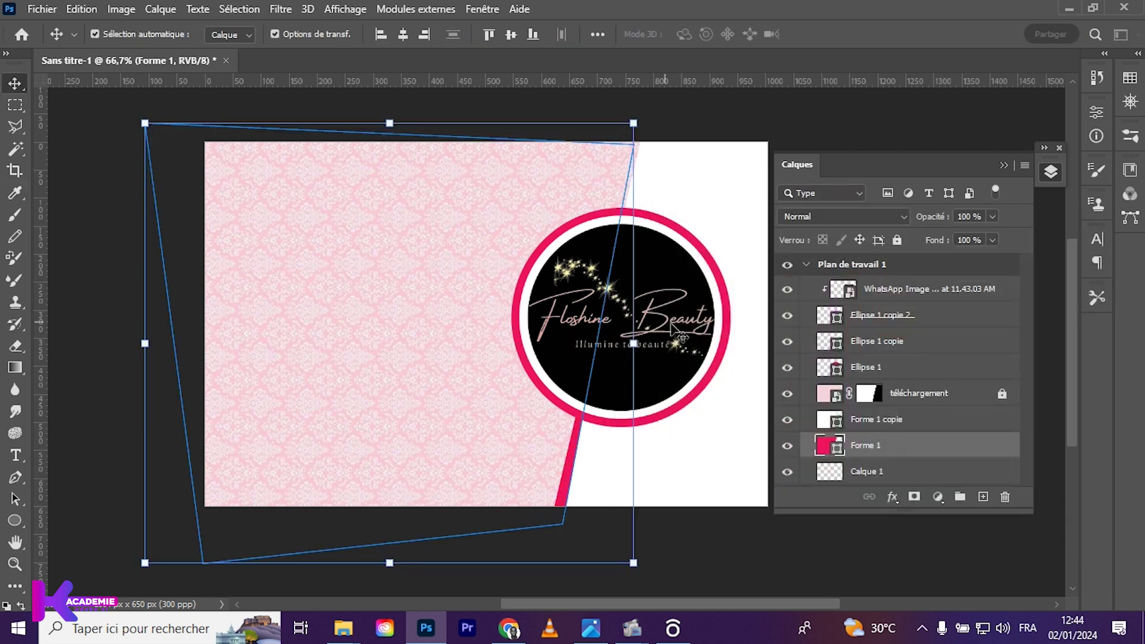
pyautogui.click(709, 477)
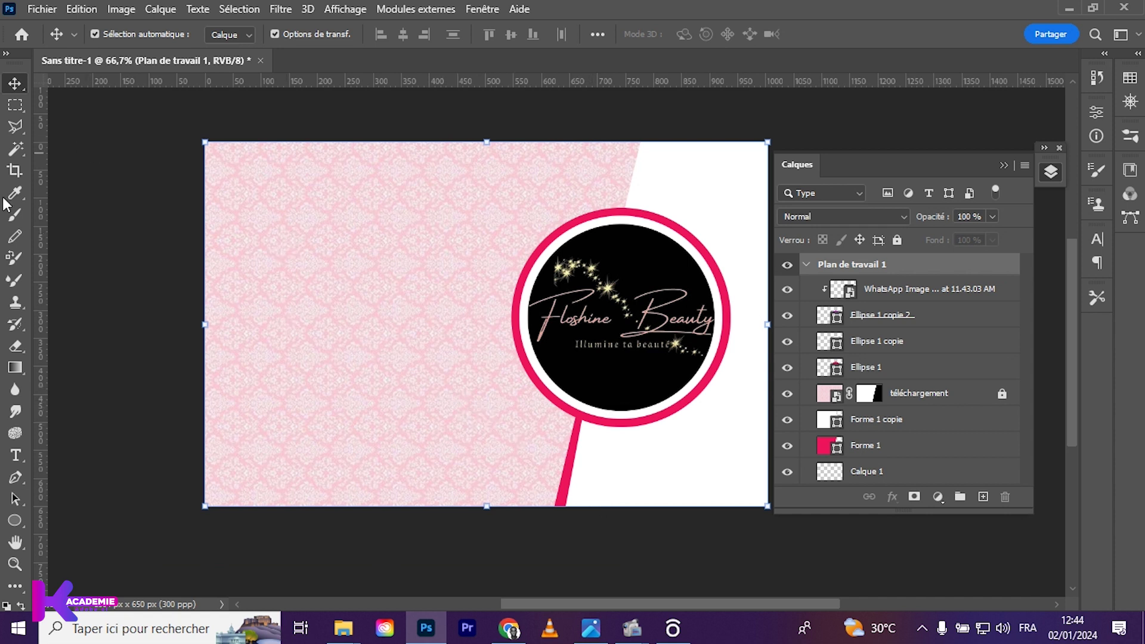
# - Replace the Lorem Ipsum placeholder text with the title 'Flora'
pyautogui.click(16, 455)
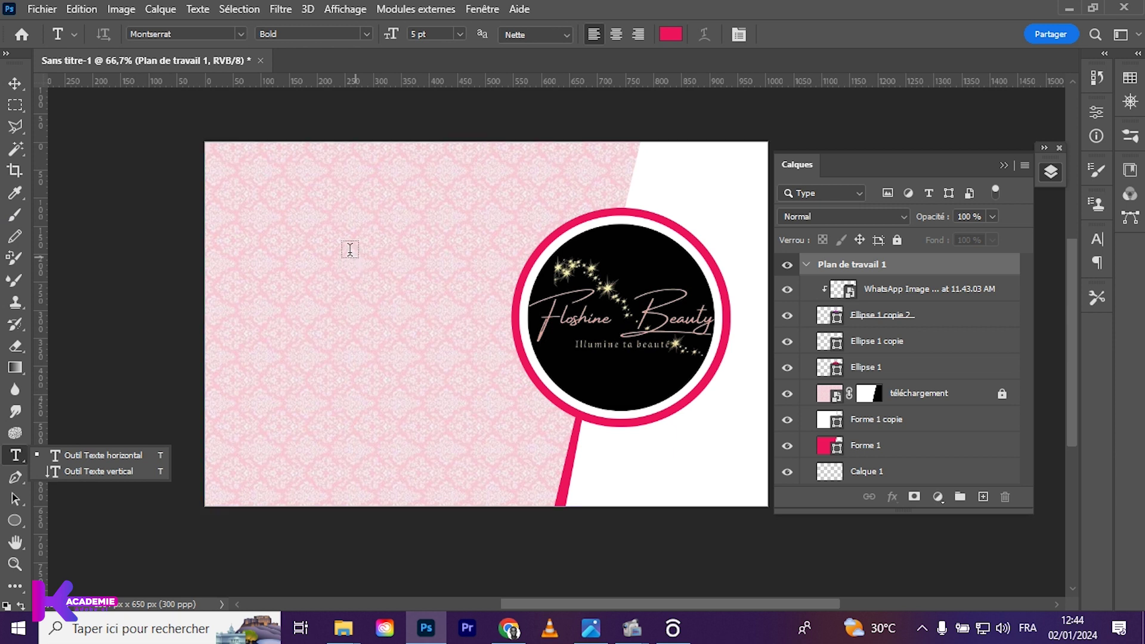
pyautogui.click(293, 188)
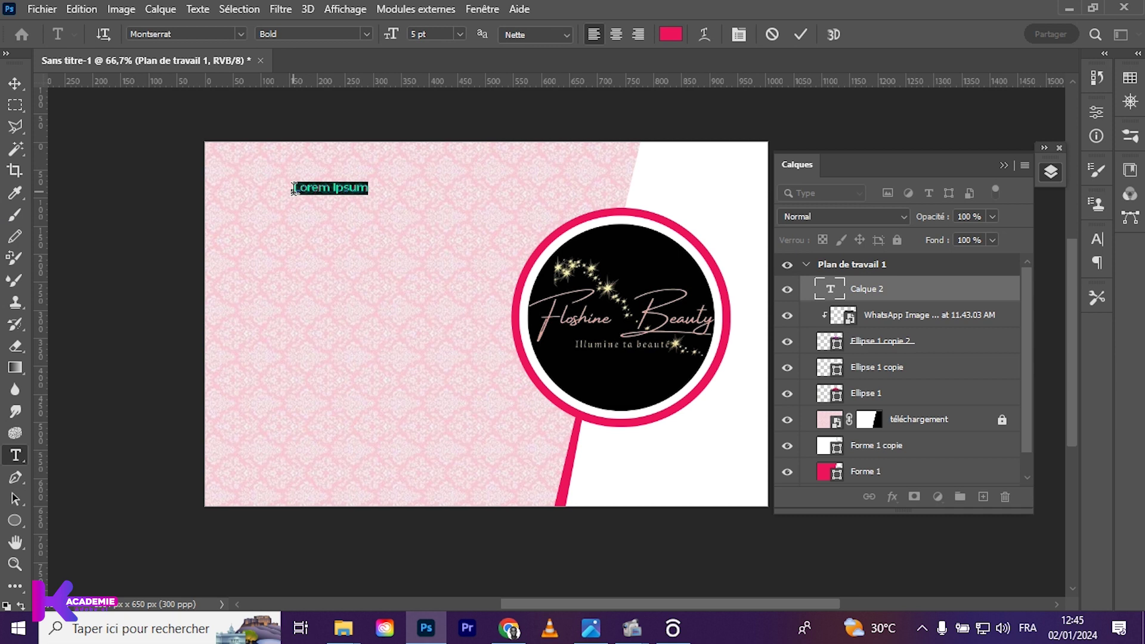
pyautogui.press('BackSpace')
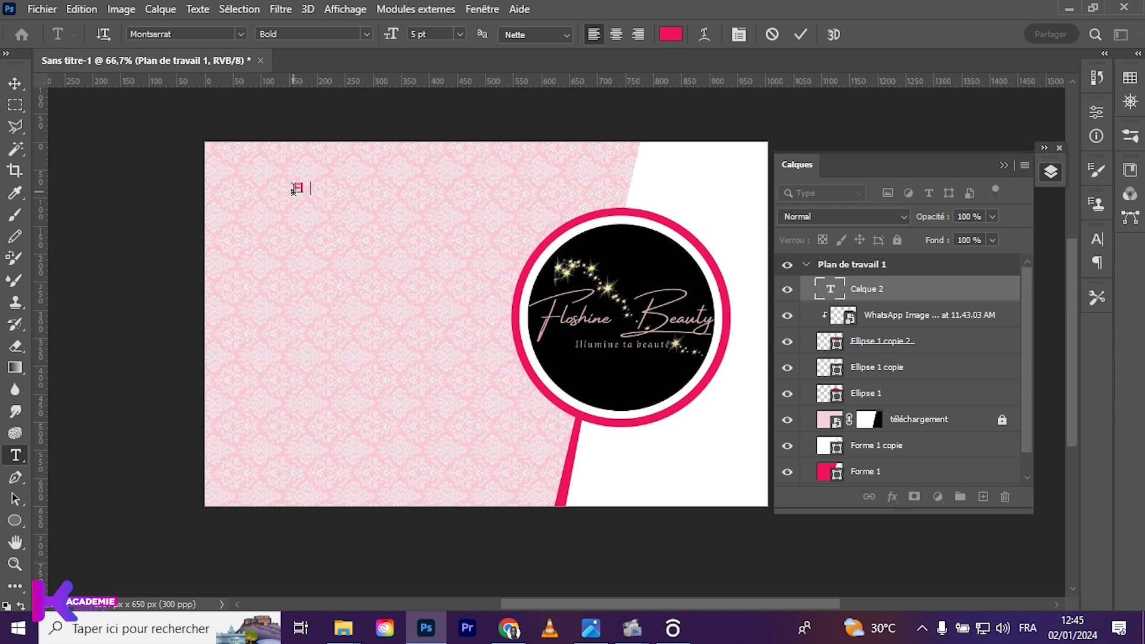
pyautogui.write('Flora')
pyautogui.click(15, 84)
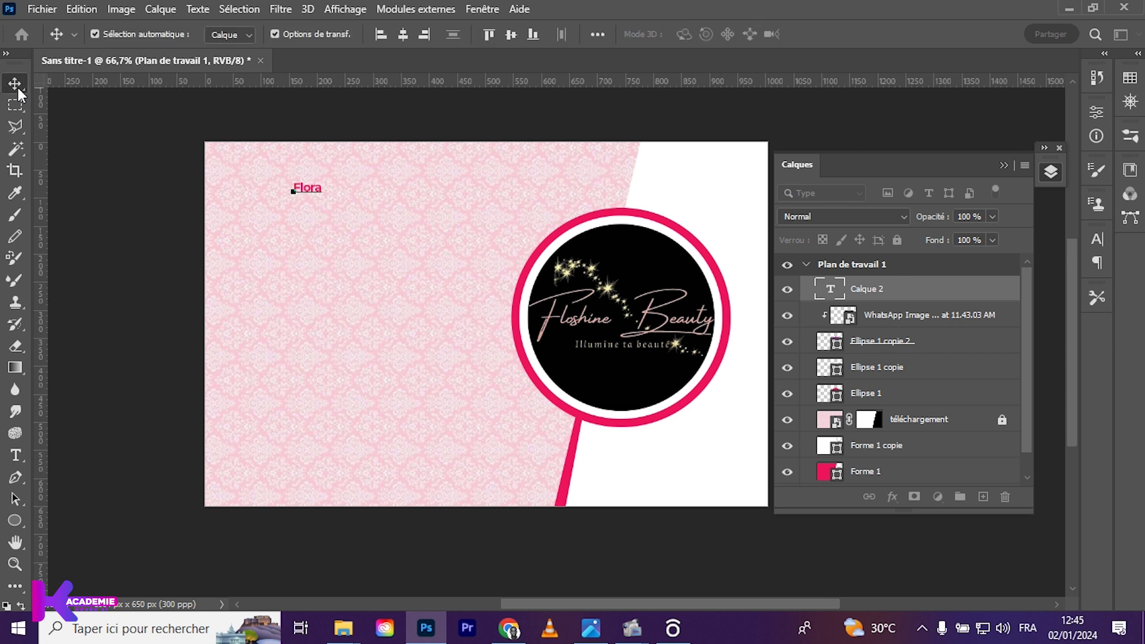
# - Enlarge the Flora title to about 278%
pyautogui.hotkey('ctrl', 't')
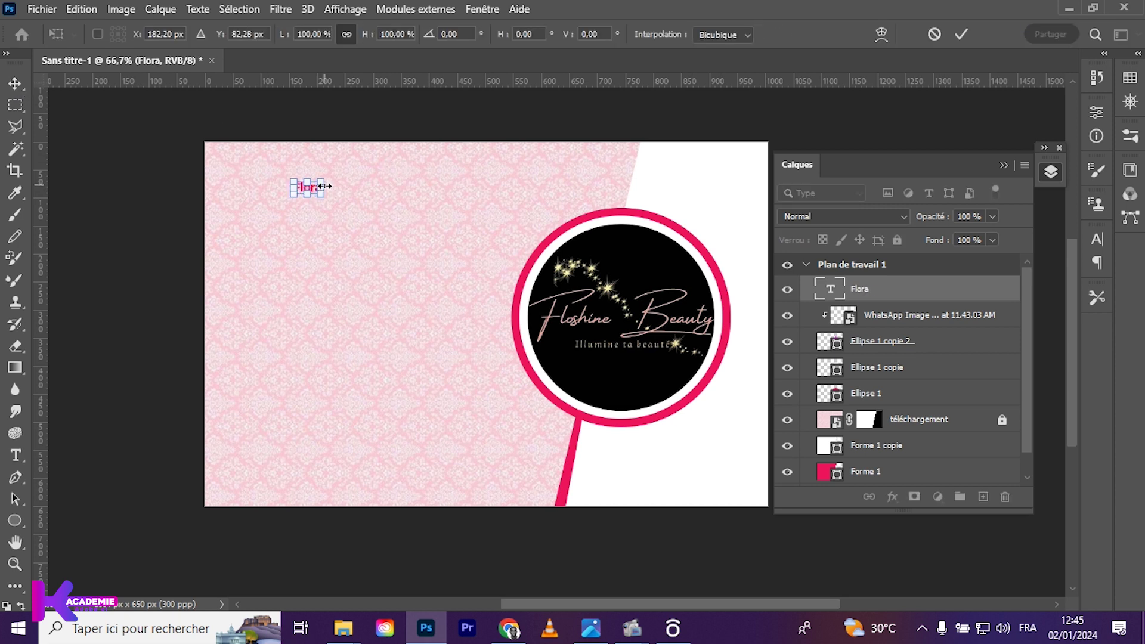
pyautogui.moveTo(322, 187); pyautogui.dragTo(370, 187)
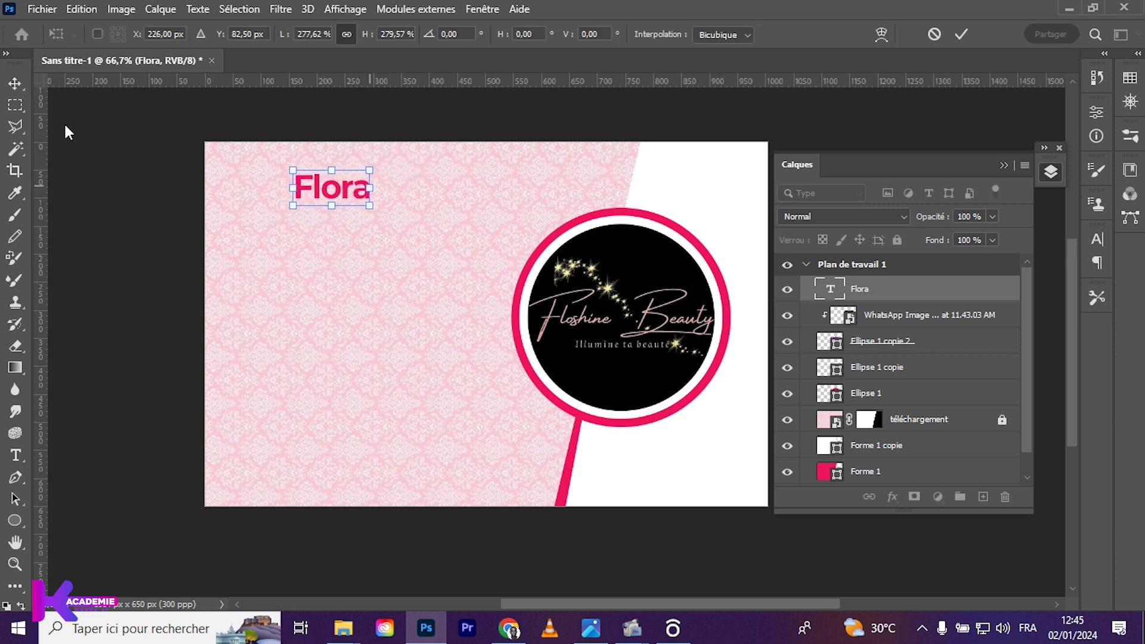
pyautogui.press('Return')
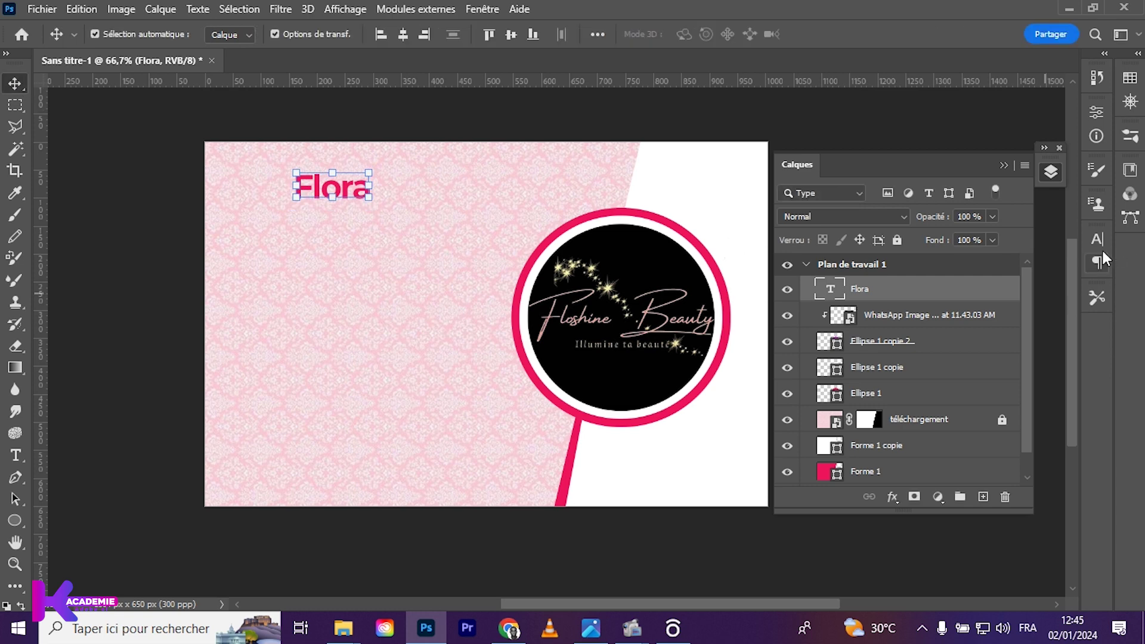
pyautogui.click(1096, 237)
pyautogui.click(997, 264)
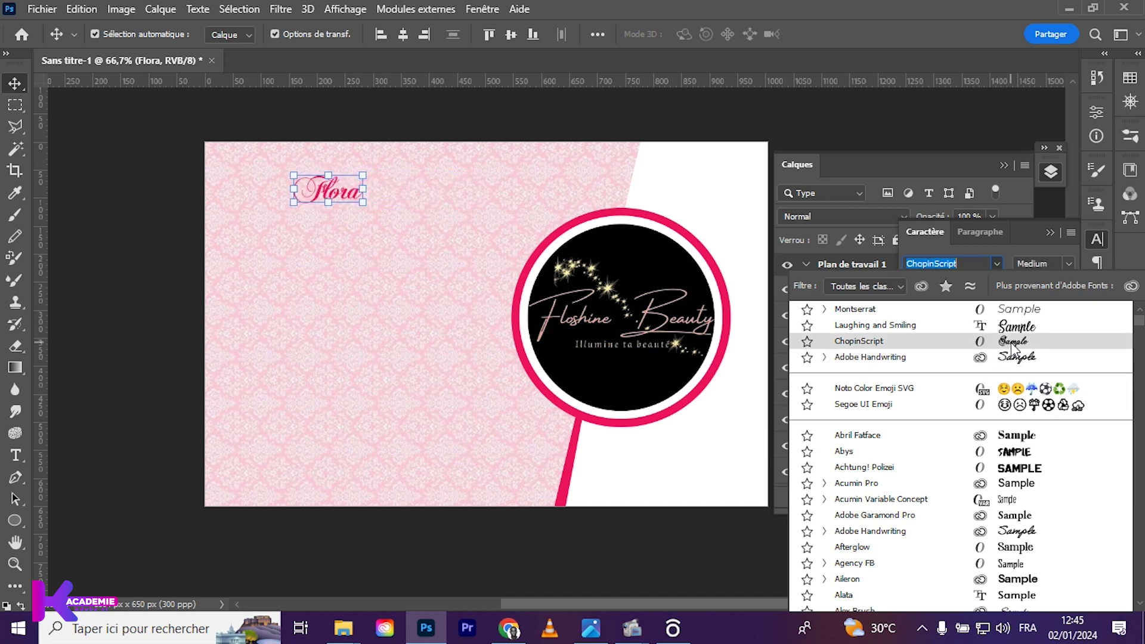
# - Preview script typefaces on the Flora title and apply Brightwall Italic
pyautogui.press('Down')
pyautogui.press('Down')
pyautogui.press('Down')
pyautogui.press('Down')
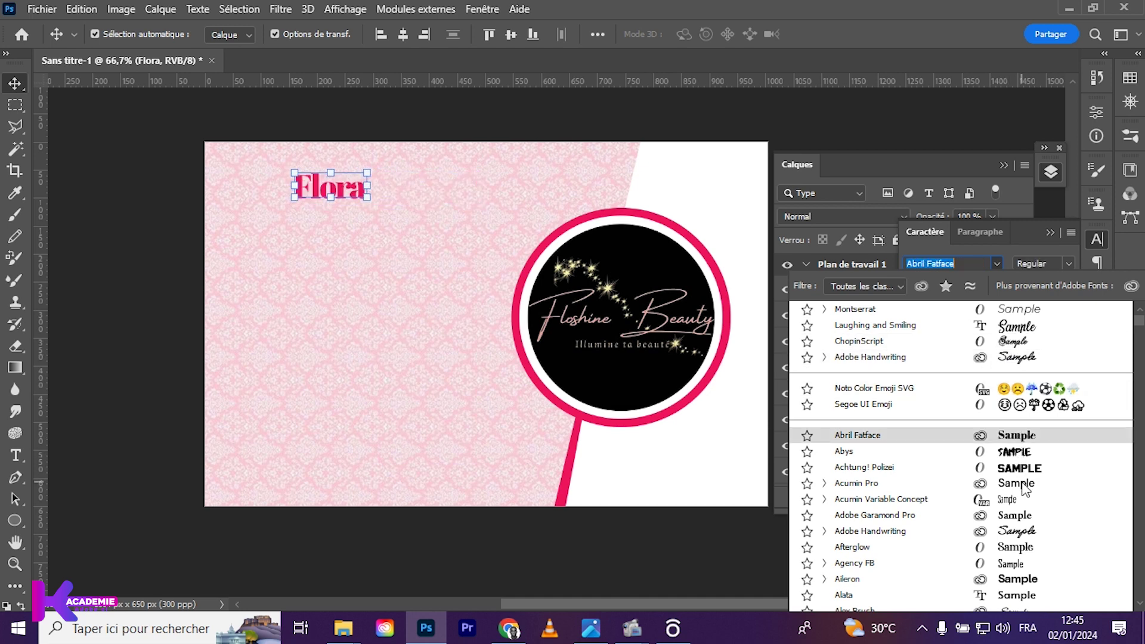
pyautogui.press('Down')
pyautogui.press('Down')
pyautogui.press('Down')
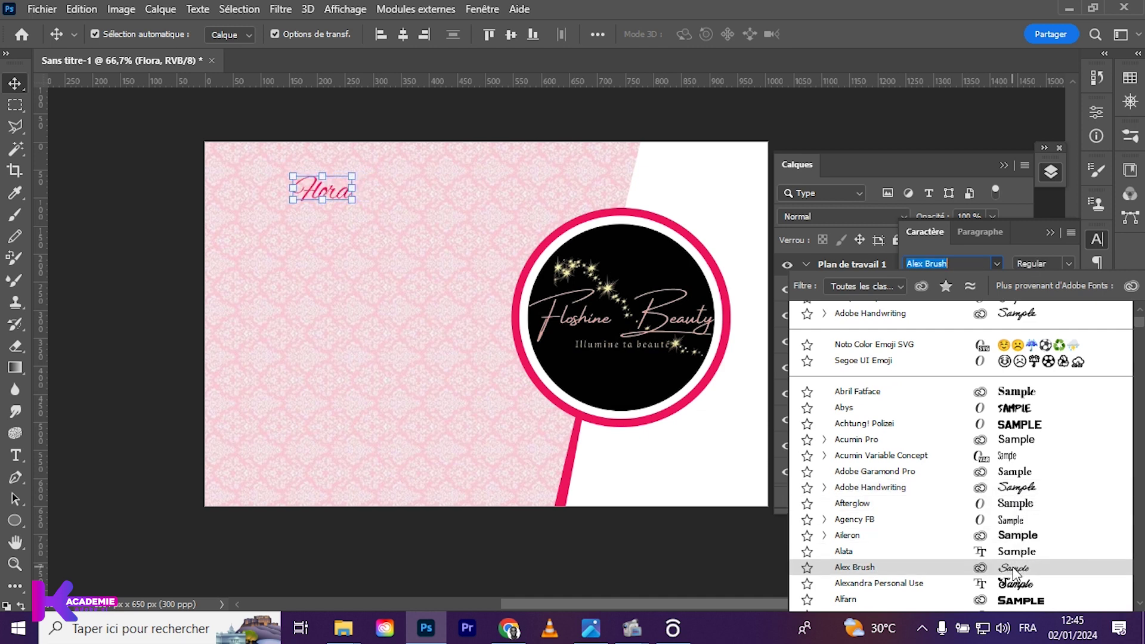
pyautogui.scroll(-2, 1011, 573)
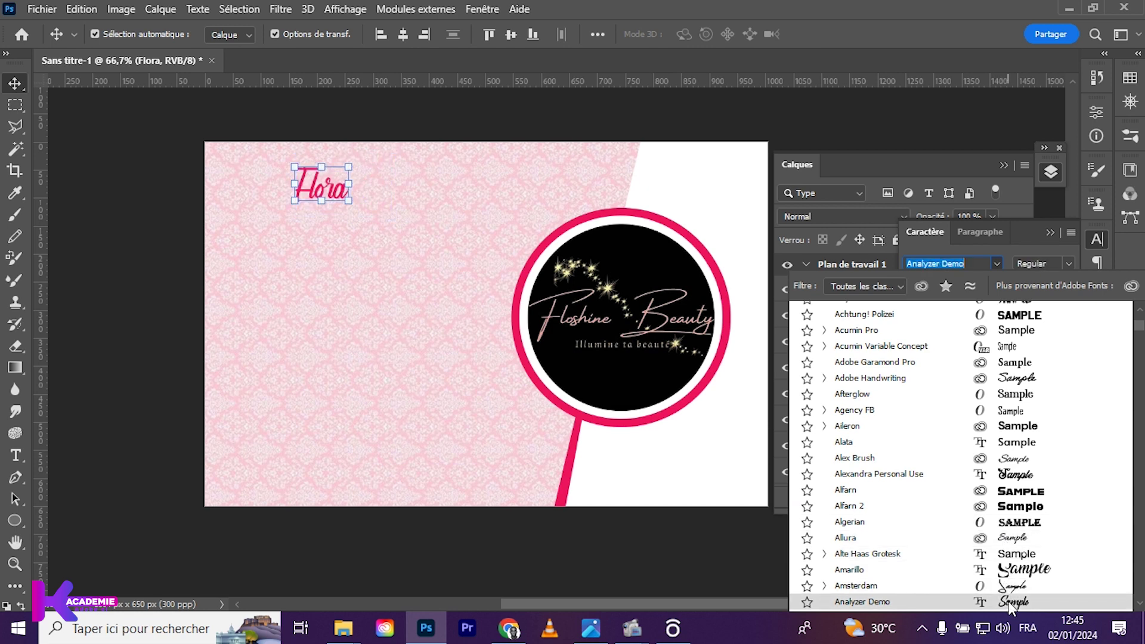
pyautogui.scroll(-2, 1007, 601)
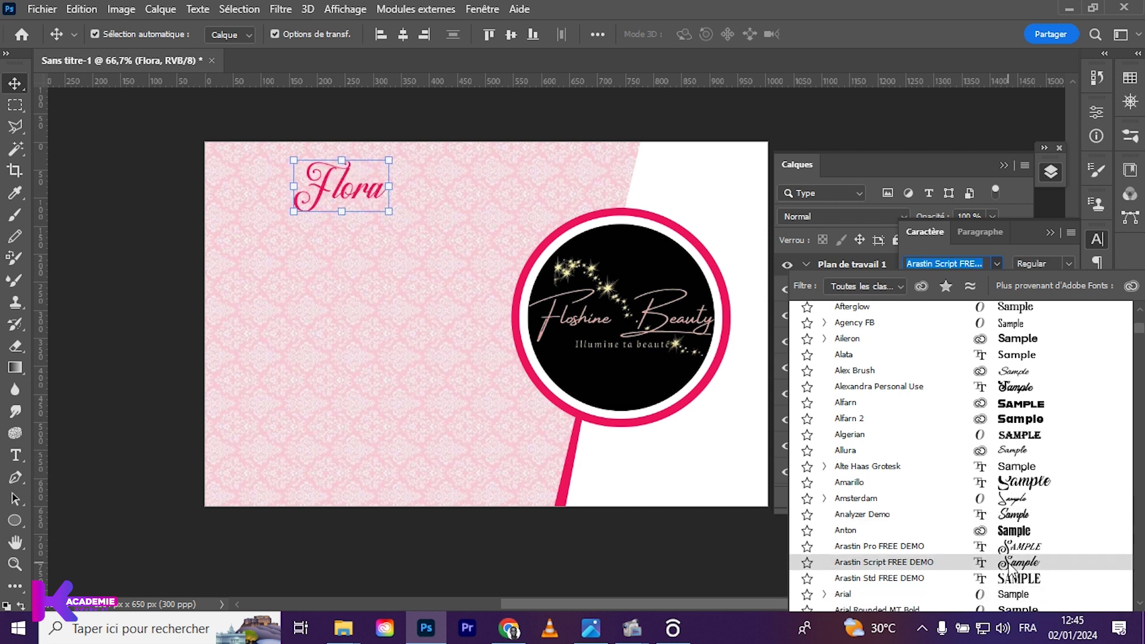
pyautogui.scroll(-2, 1010, 568)
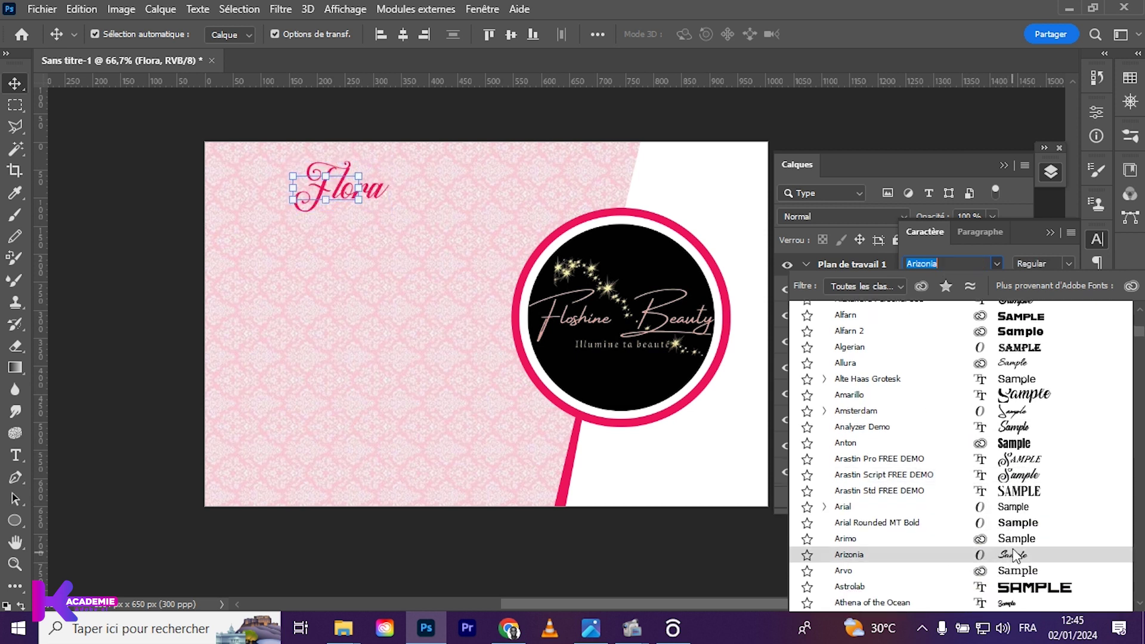
pyautogui.scroll(-2, 1014, 557)
pyautogui.scroll(-2, 1013, 557)
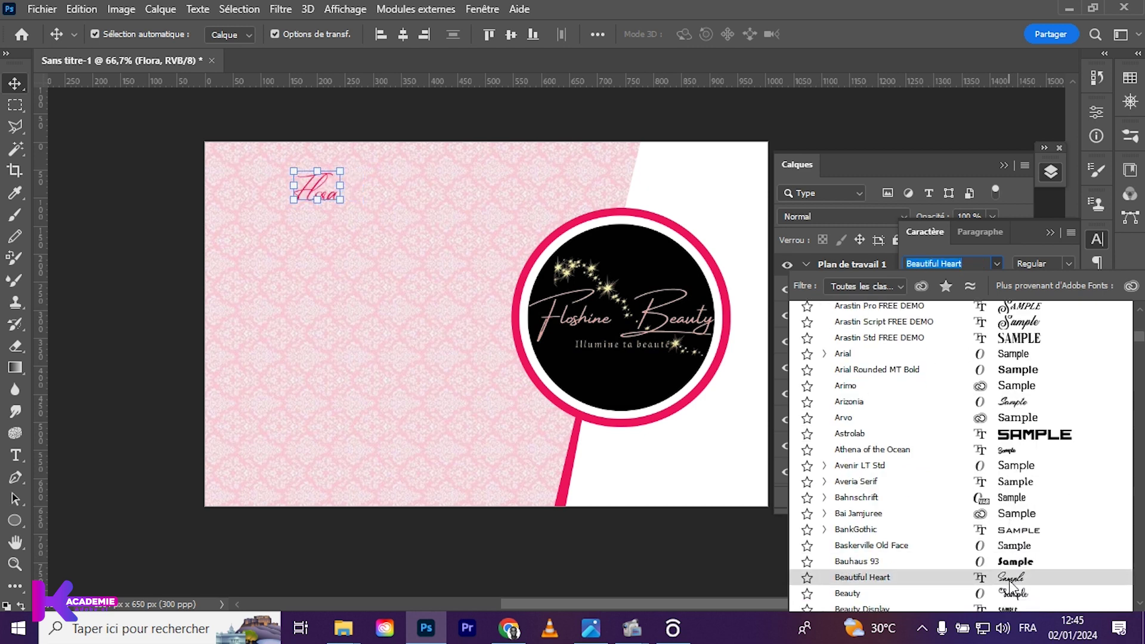
pyautogui.scroll(-3, 1008, 580)
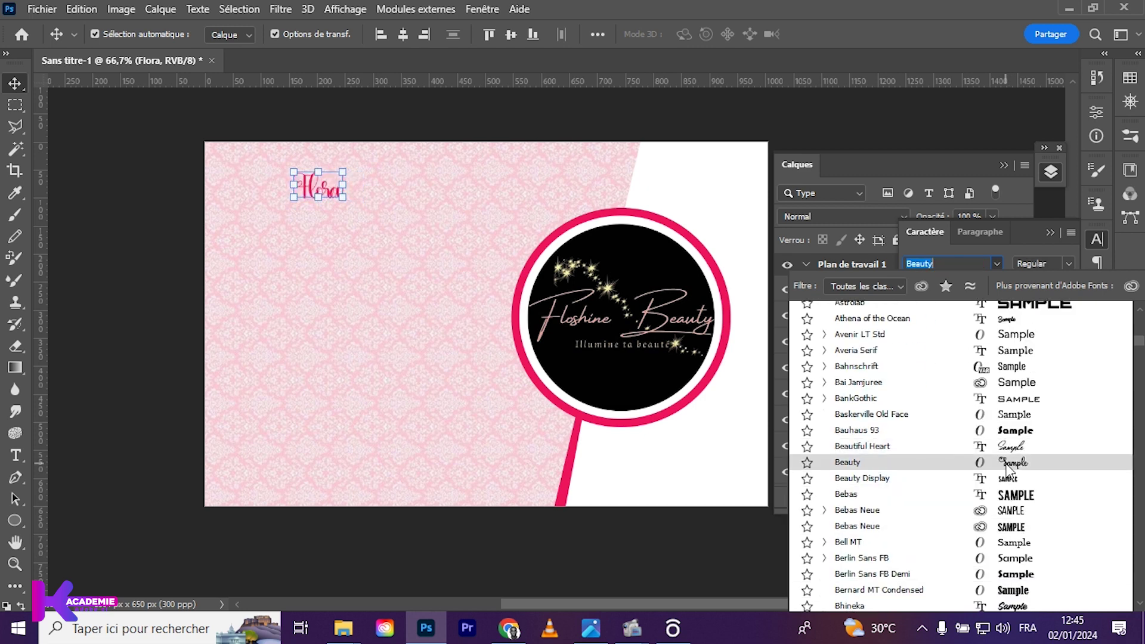
pyautogui.scroll(-3, 1007, 471)
pyautogui.scroll(-1, 1011, 480)
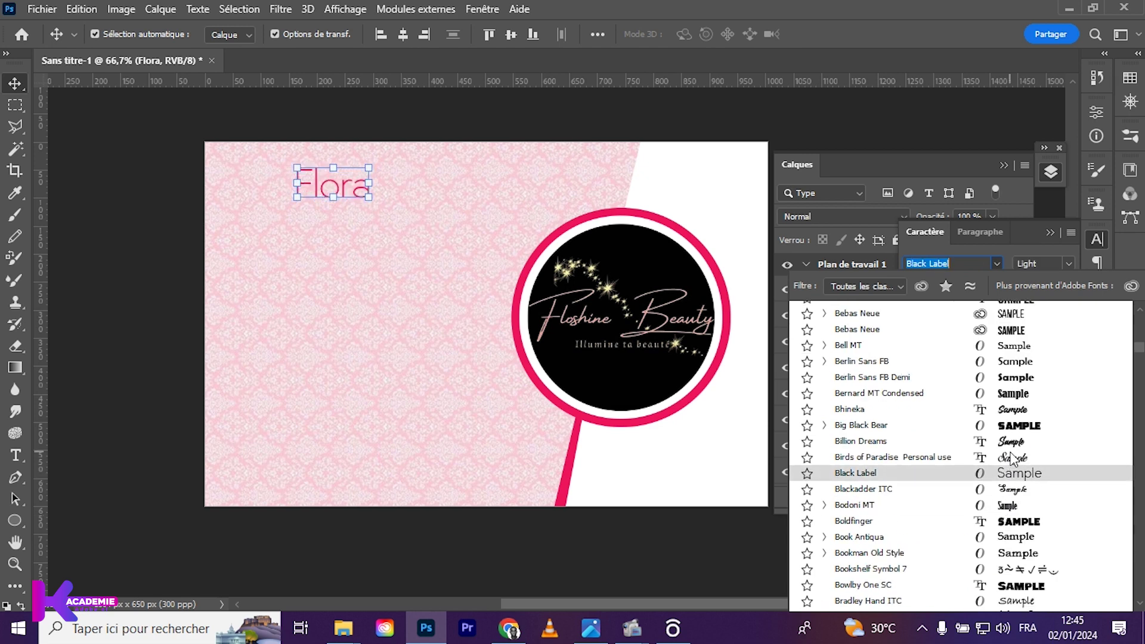
pyautogui.scroll(-2, 1014, 480)
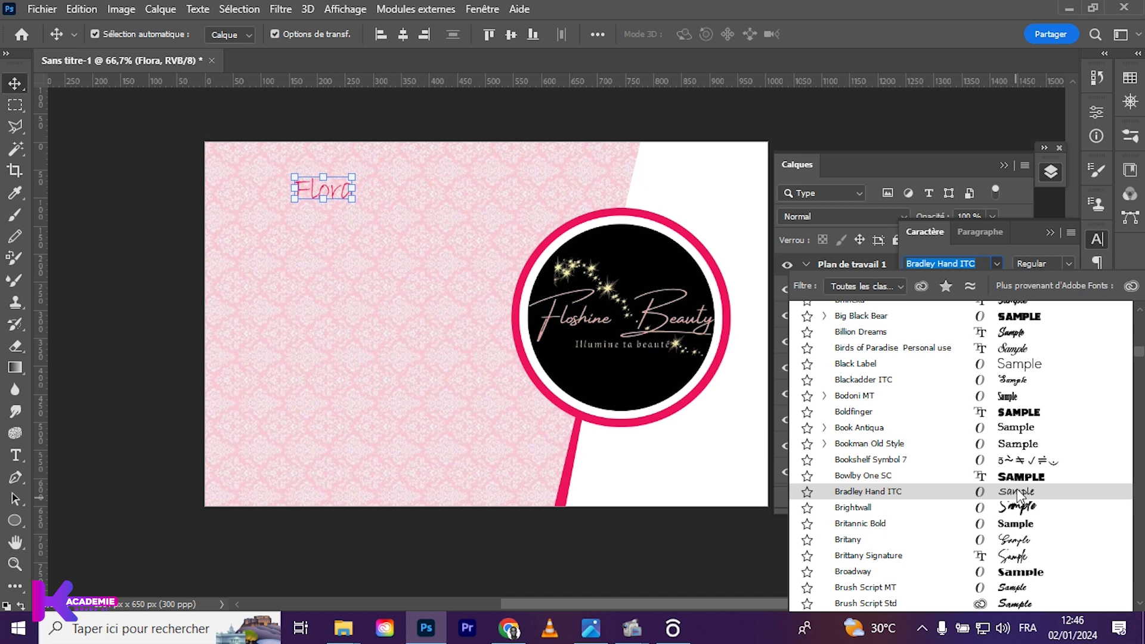
pyautogui.click(1017, 513)
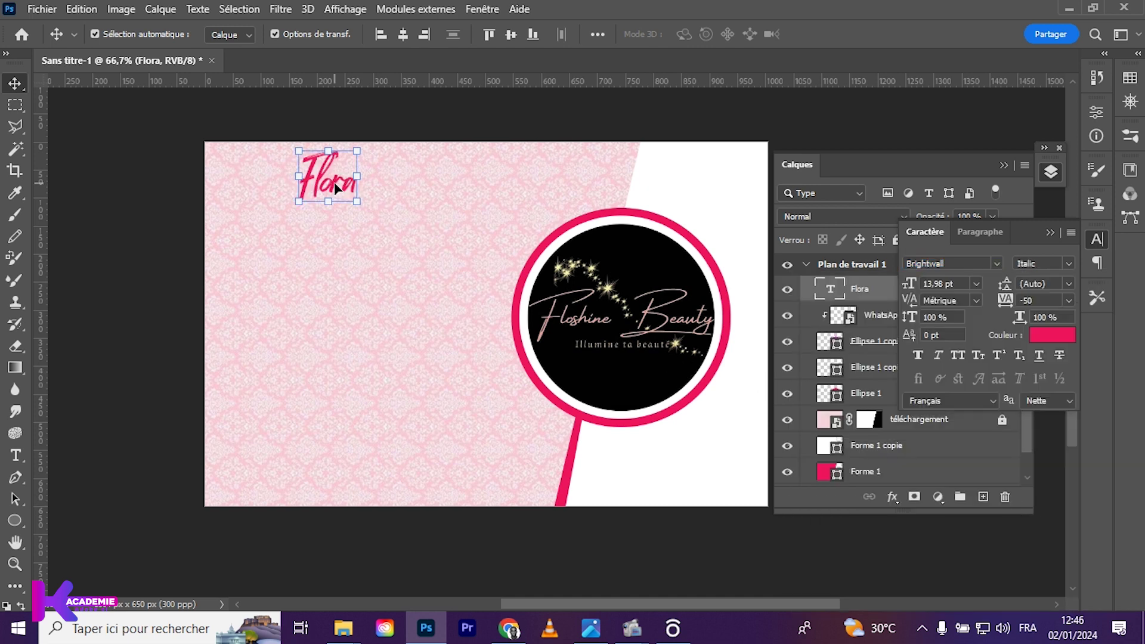
# - Scale the Flora title up to about 17.84 pt and close the Character panel
pyautogui.moveTo(335, 183)
pyautogui.mouseDown()
pyautogui.moveTo(325, 196)
pyautogui.moveTo(363, 195)
pyautogui.mouseUp()
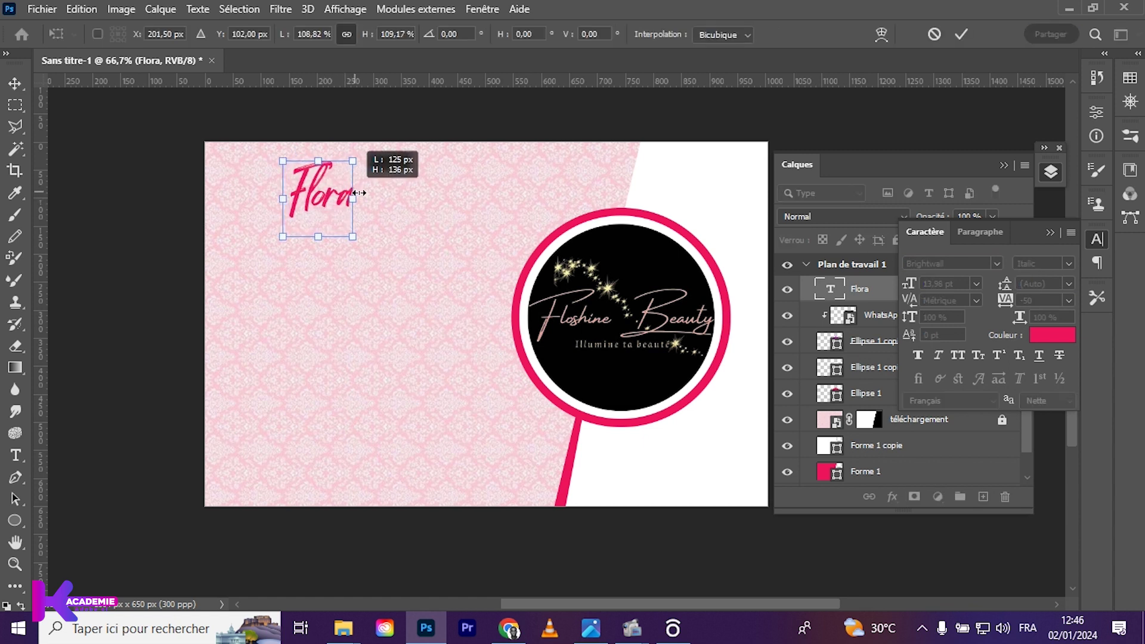
pyautogui.press('Return')
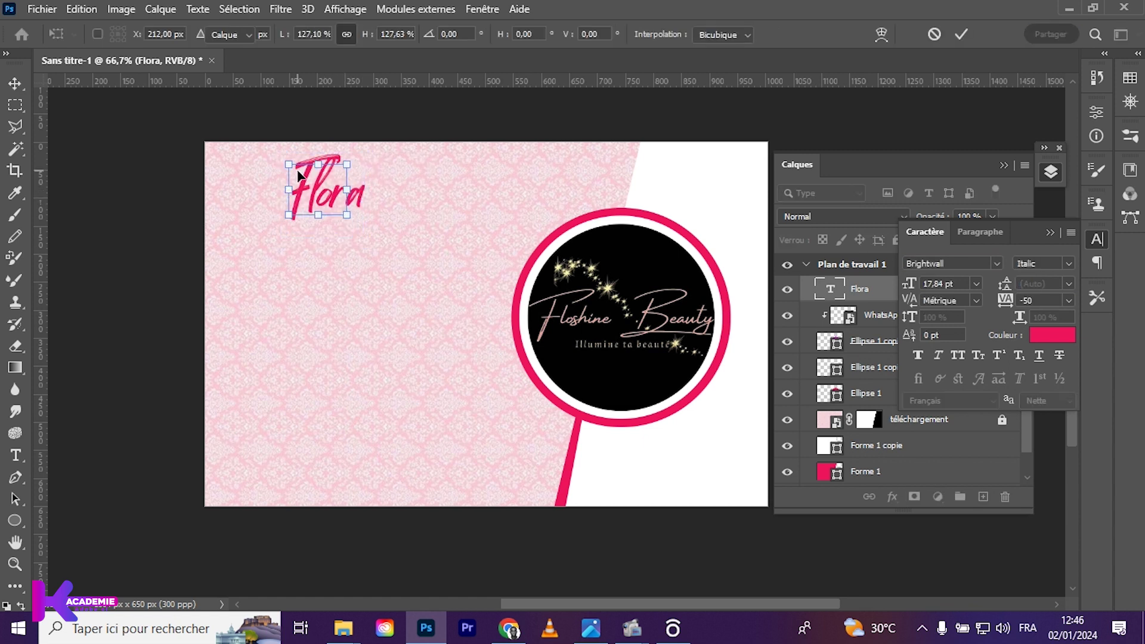
pyautogui.click(1051, 232)
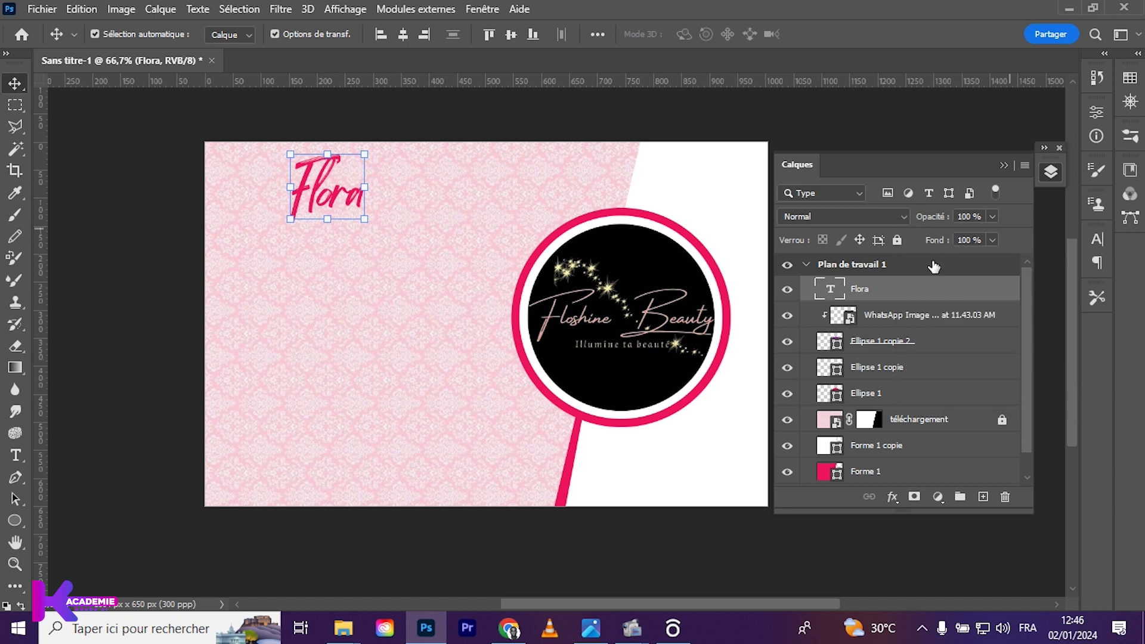
pyautogui.doubleClick(908, 291)
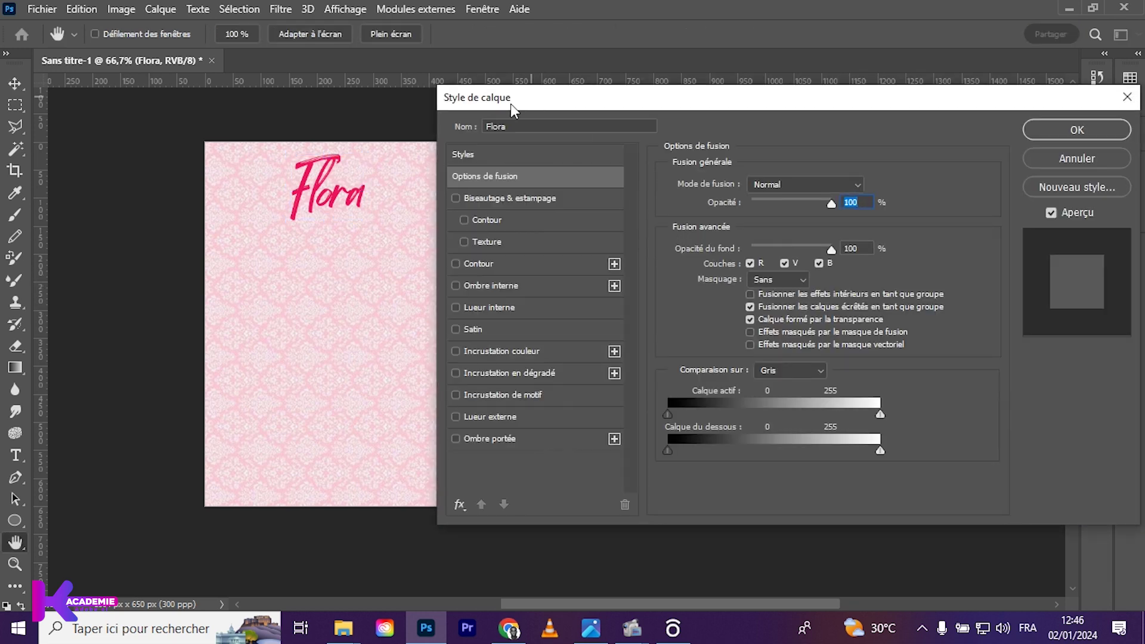
# - Add a white 11 px outside Stroke and a Drop Shadow to the Flora layer
pyautogui.moveTo(511, 104); pyautogui.dragTo(750, 115)
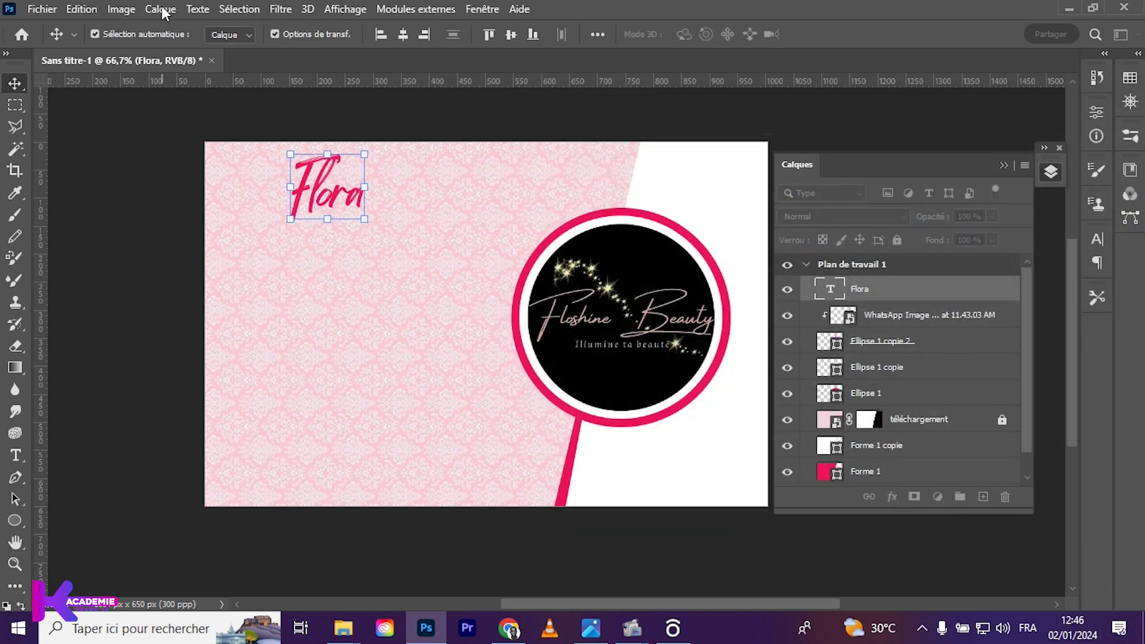
pyautogui.click(160, 9)
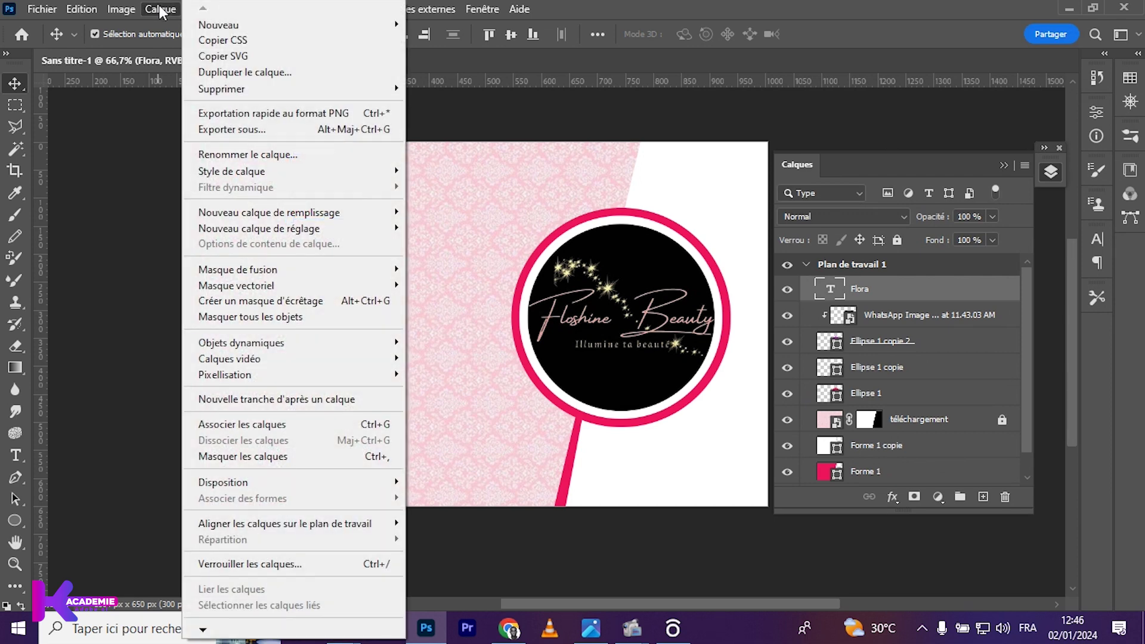
pyautogui.moveTo(231, 171)
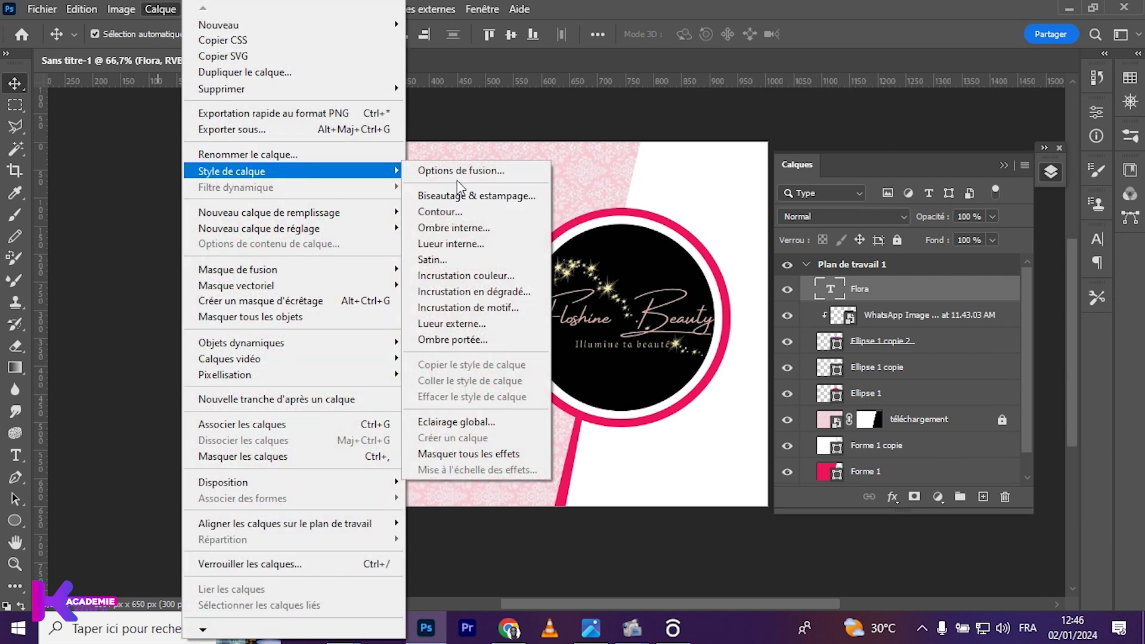
pyautogui.click(431, 213)
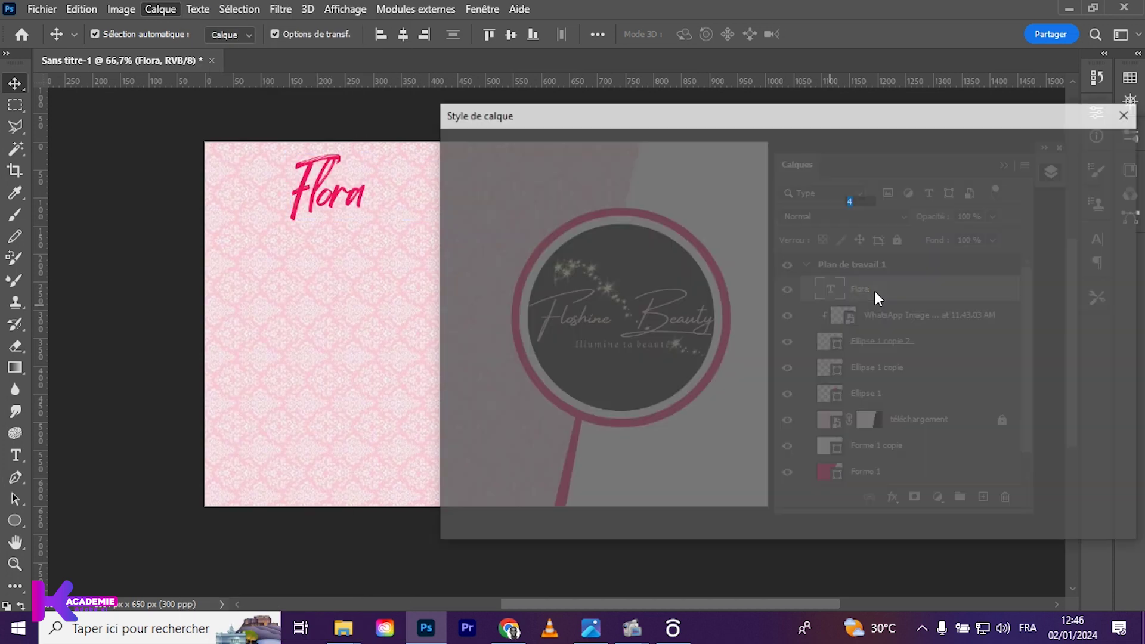
pyautogui.moveTo(500, 120); pyautogui.dragTo(624, 156)
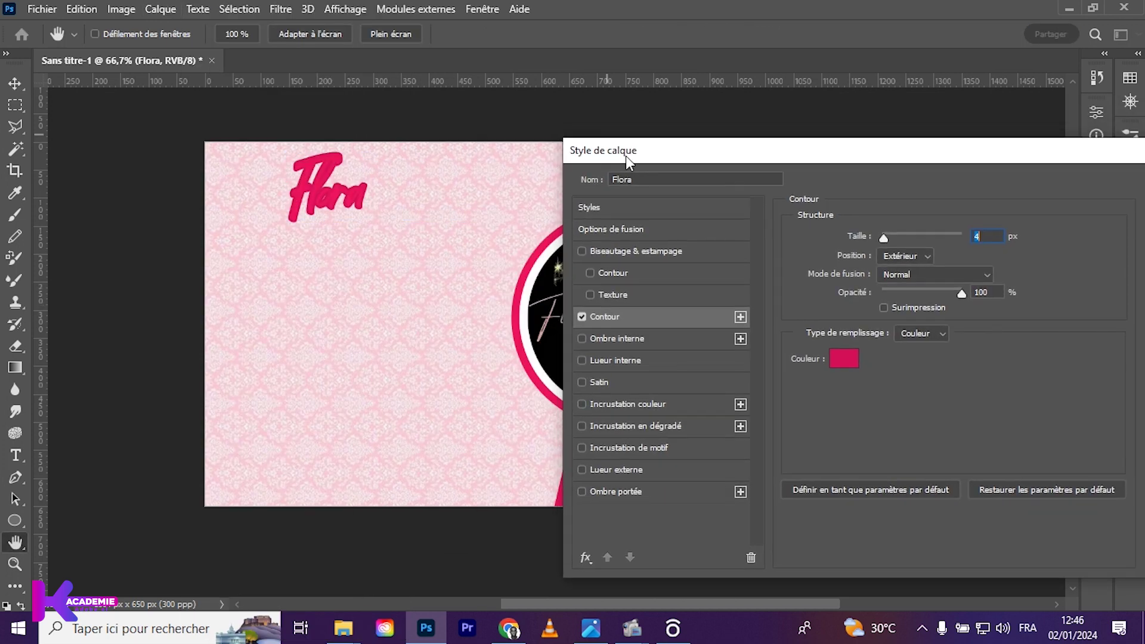
pyautogui.click(841, 360)
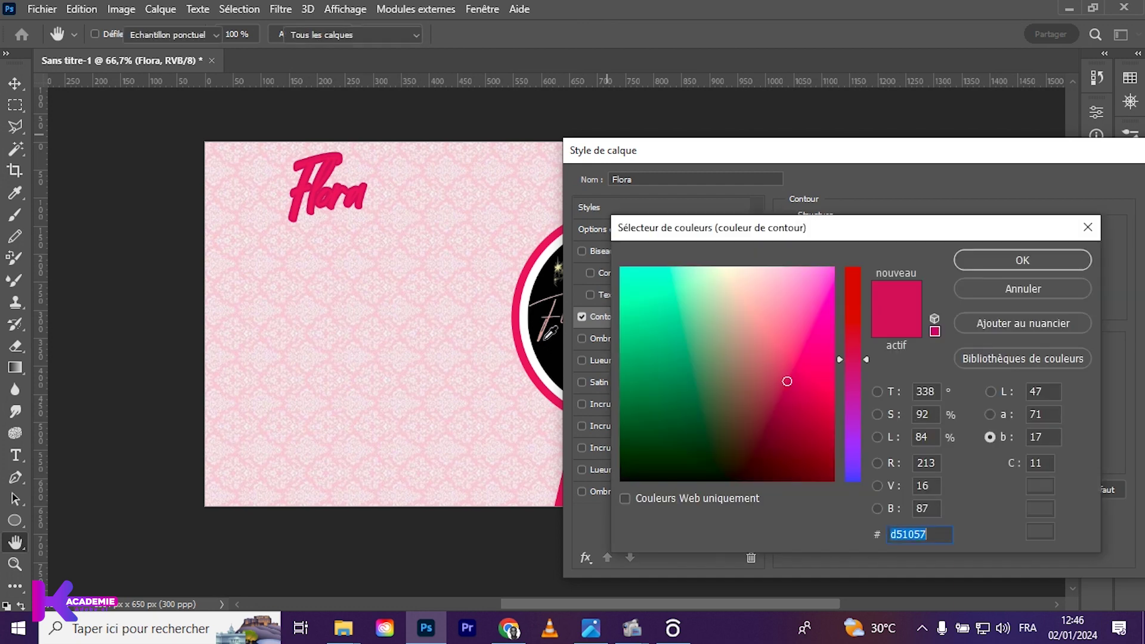
pyautogui.click(528, 330)
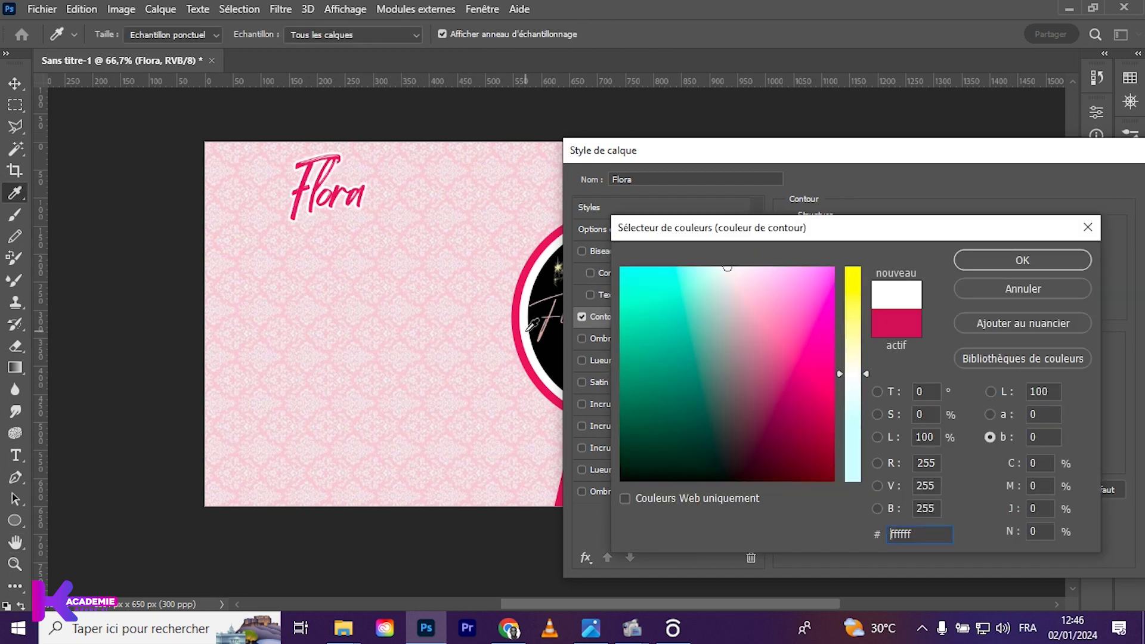
pyautogui.press('Return')
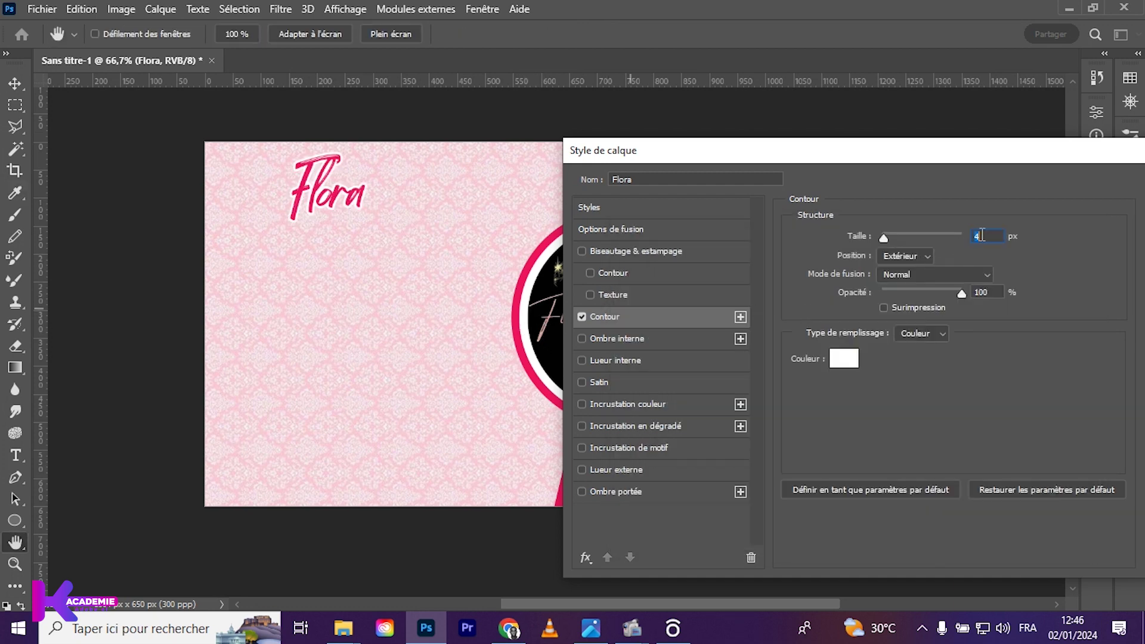
pyautogui.press('Up')
pyautogui.press('Up')
pyautogui.press('Up')
pyautogui.press('Up')
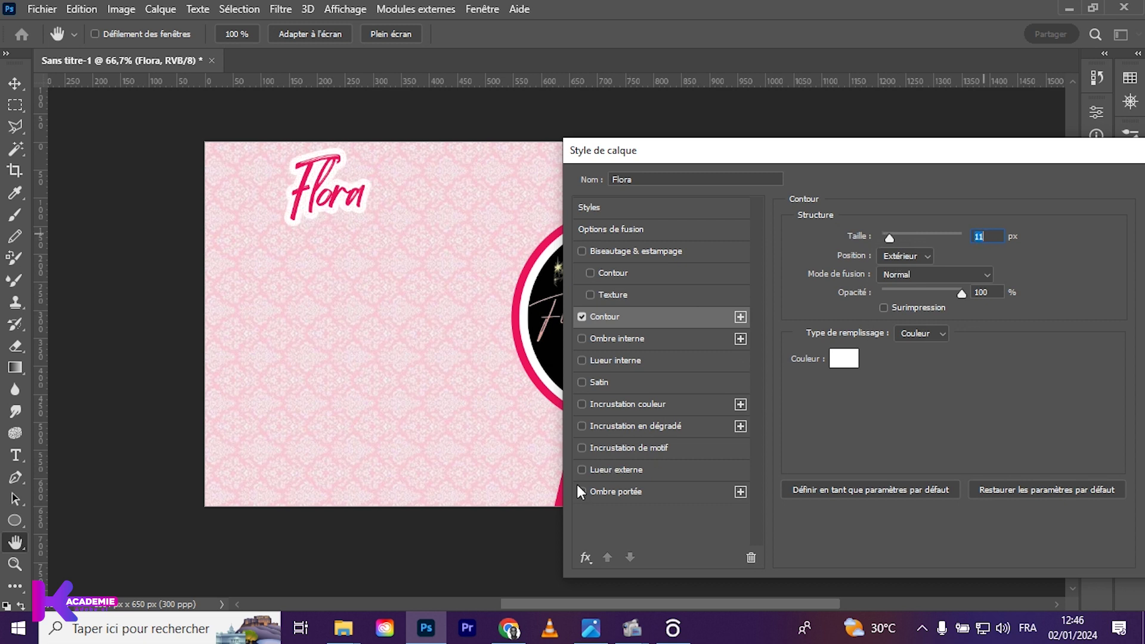
pyautogui.click(581, 491)
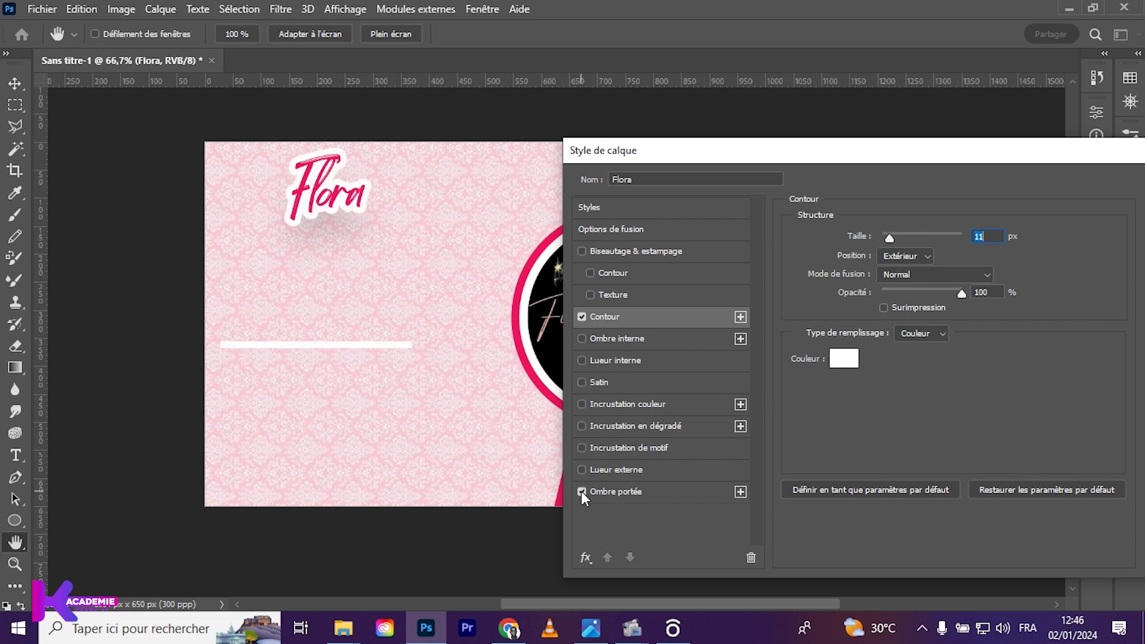
# - Set the Drop Shadow distance to 10 px and the Stroke size to 7 px
pyautogui.click(611, 491)
pyautogui.moveTo(908, 314)
pyautogui.mouseDown()
pyautogui.moveTo(893, 314)
pyautogui.moveTo(875, 348)
pyautogui.mouseUp()
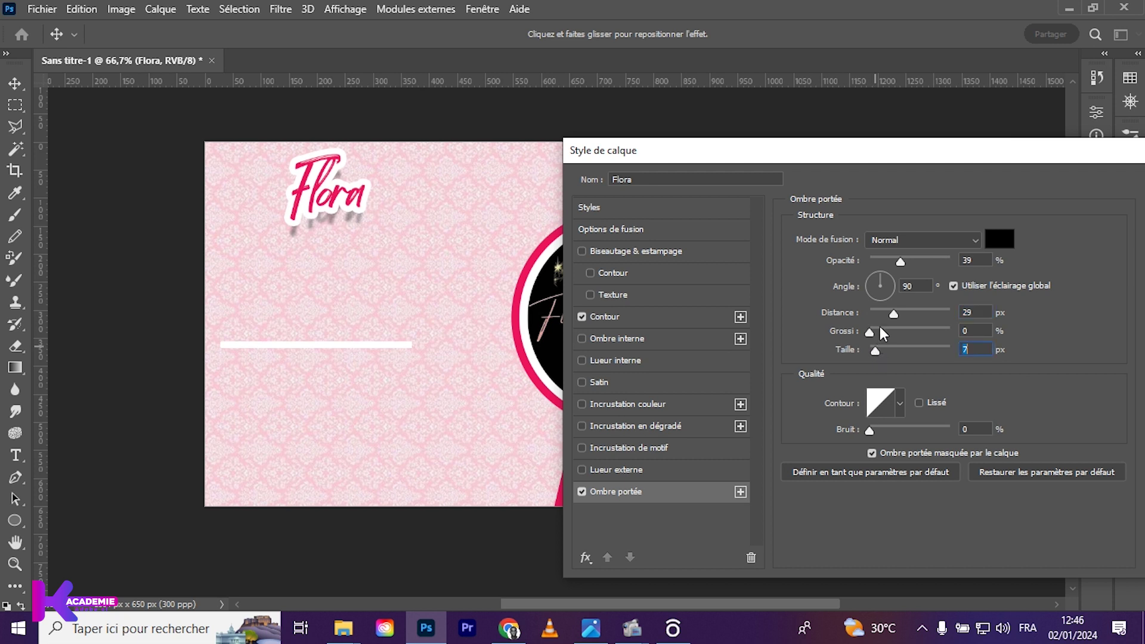
pyautogui.moveTo(890, 314); pyautogui.dragTo(902, 327)
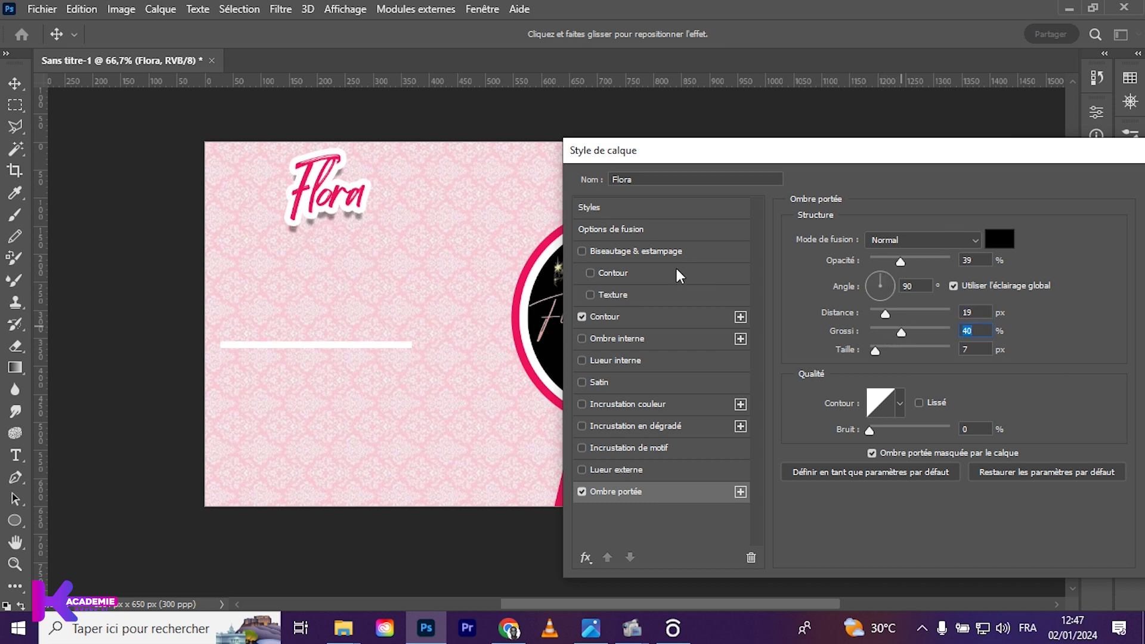
pyautogui.click(639, 316)
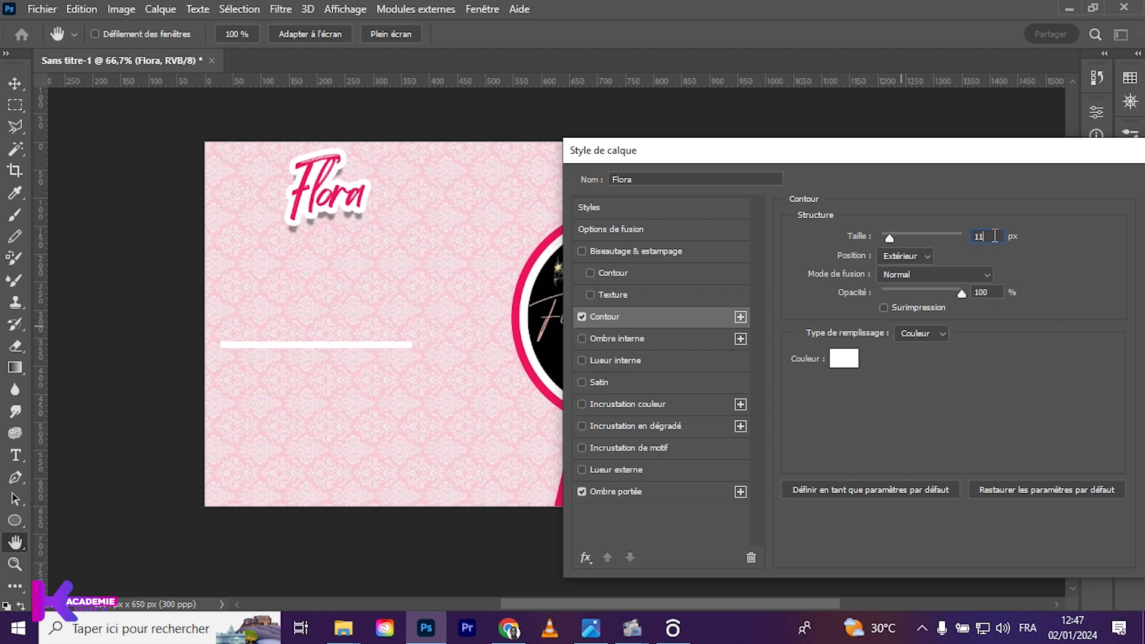
pyautogui.press('Down')
pyautogui.press('Down')
pyautogui.press('Down')
pyautogui.press('Down')
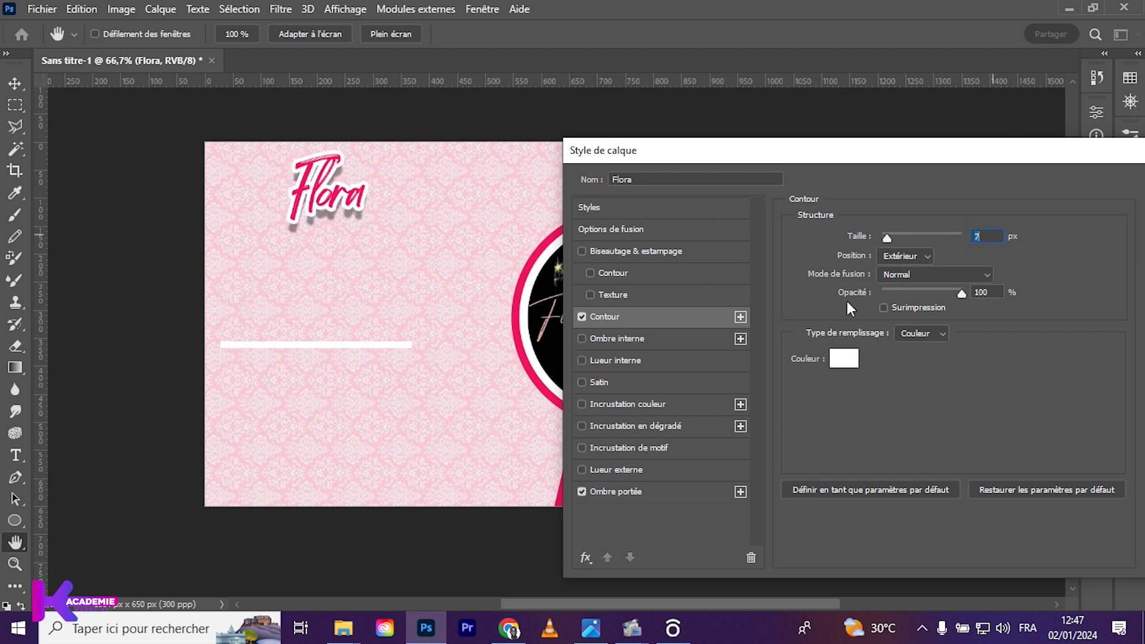
pyautogui.click(610, 492)
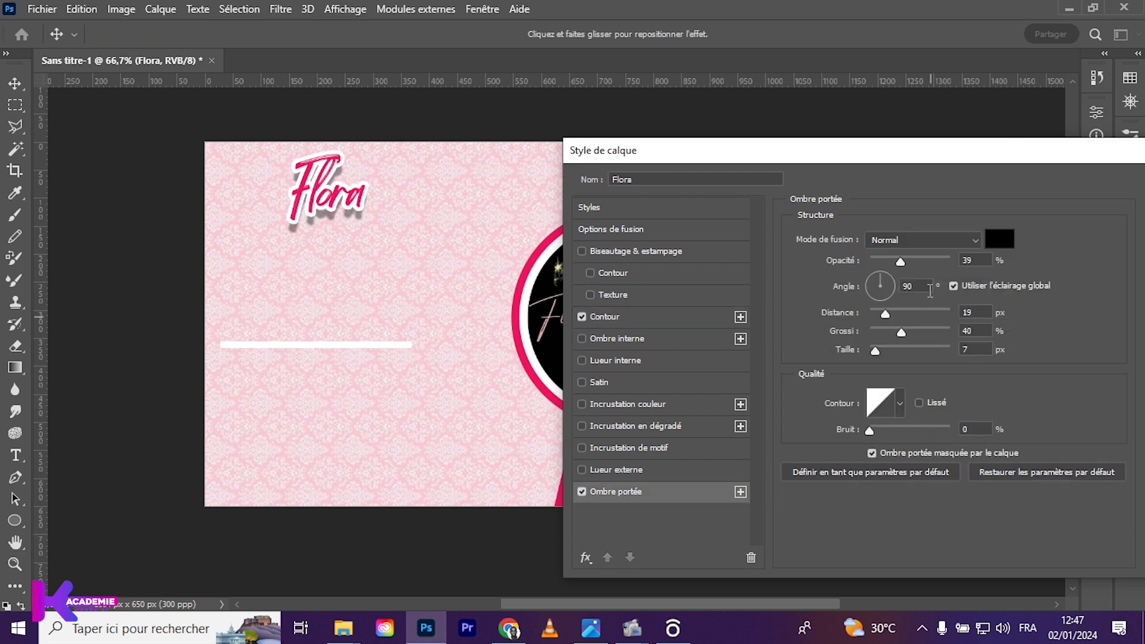
pyautogui.moveTo(883, 313); pyautogui.dragTo(877, 314)
pyautogui.click(877, 314)
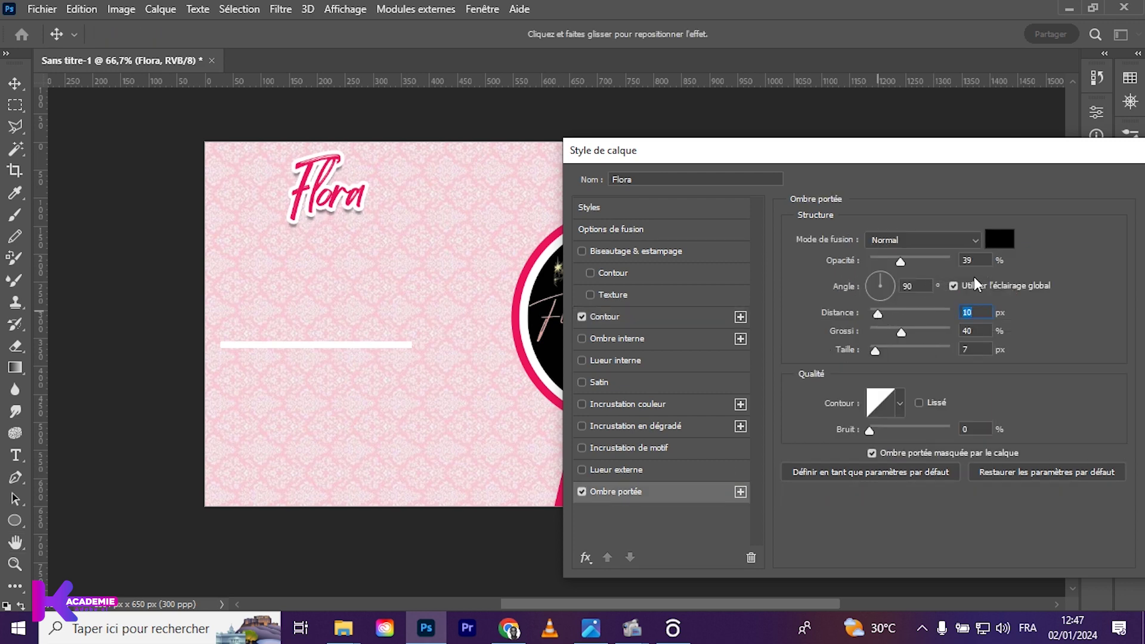
pyautogui.press('Return')
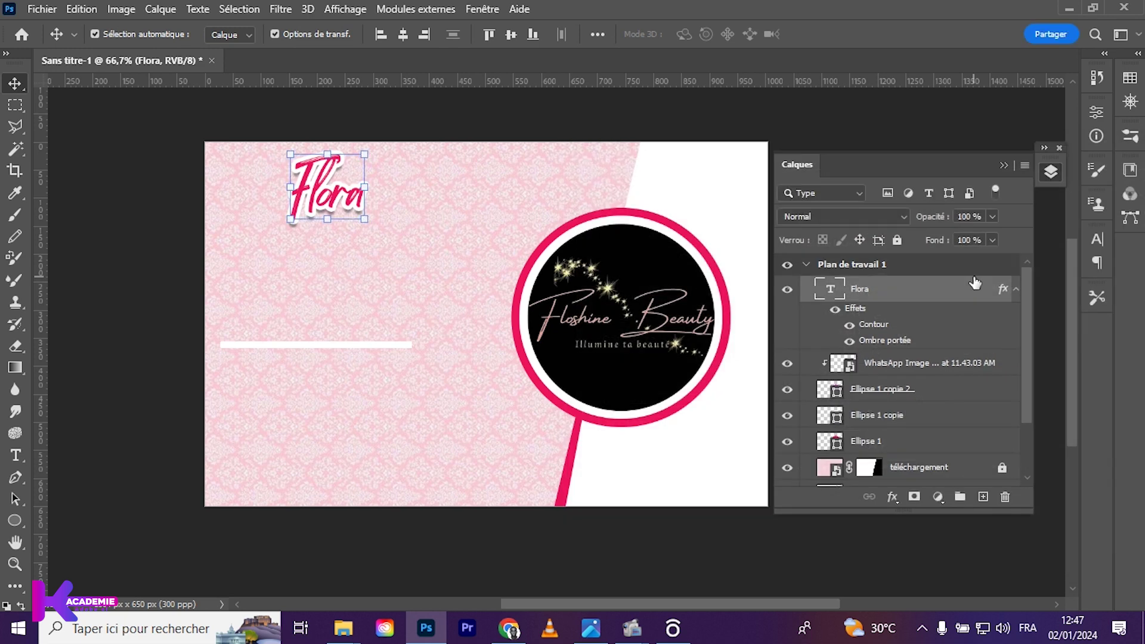
# - Switch to WhatsApp Web in Chrome and open the client's chat
pyautogui.click(508, 628)
pyautogui.click(422, 12)
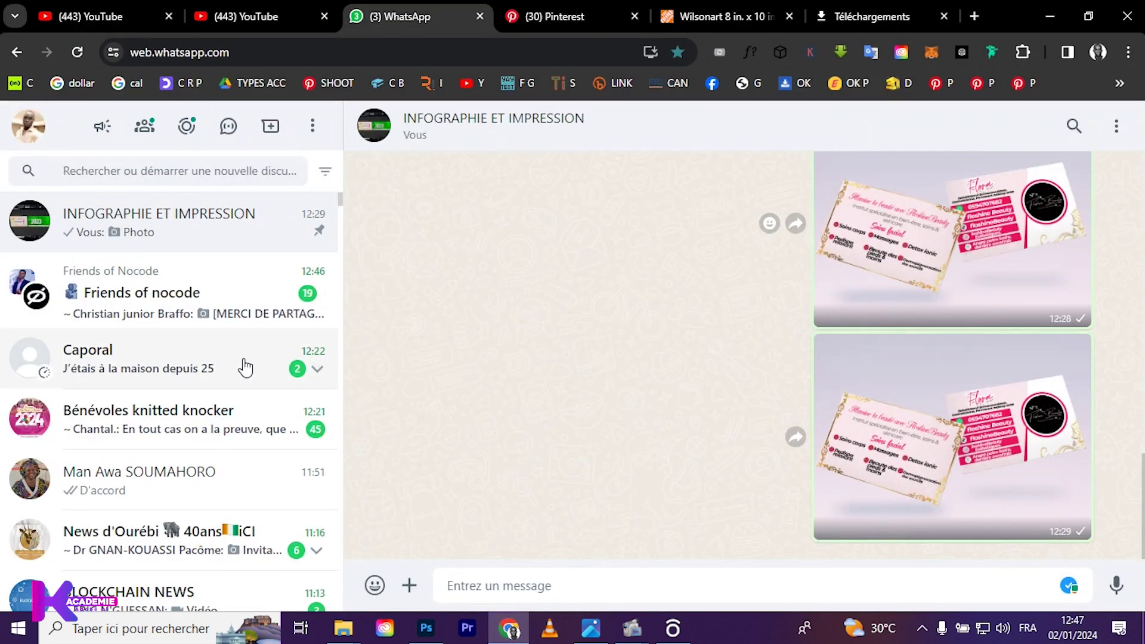
pyautogui.scroll(-3, 158, 522)
pyautogui.scroll(-4, 162, 522)
pyautogui.click(123, 410)
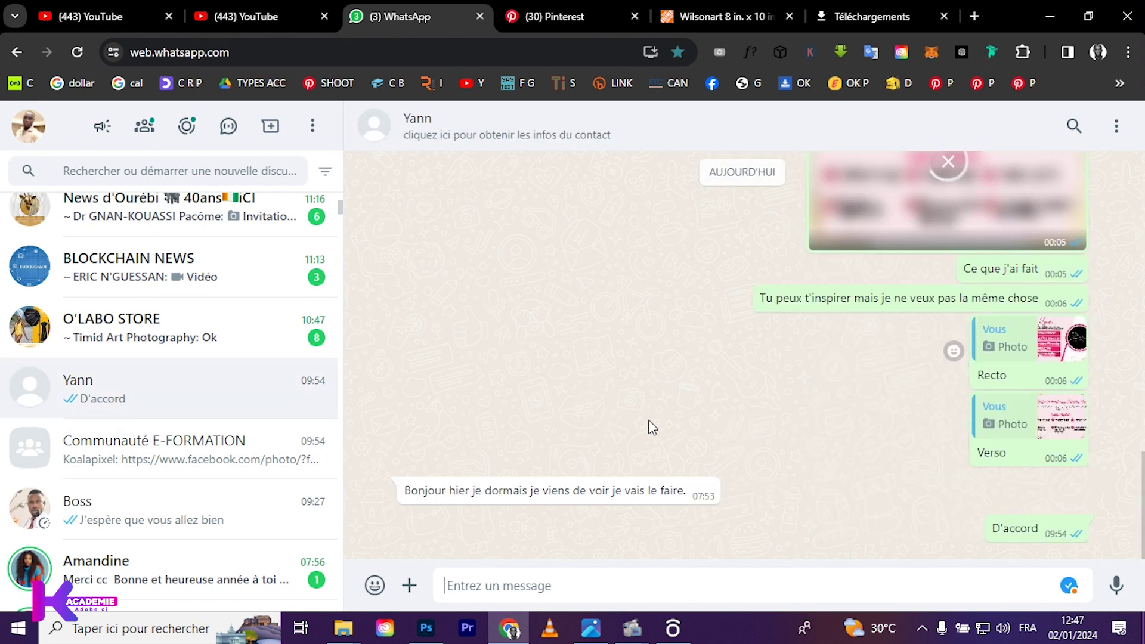
# - Scroll up to the card-details message and select the Flora esthéticienne description line
pyautogui.scroll(2, 652, 427)
pyautogui.scroll(2, 652, 427)
pyautogui.scroll(2, 652, 427)
pyautogui.scroll(2, 652, 427)
pyautogui.scroll(3, 652, 427)
pyautogui.scroll(3, 648, 427)
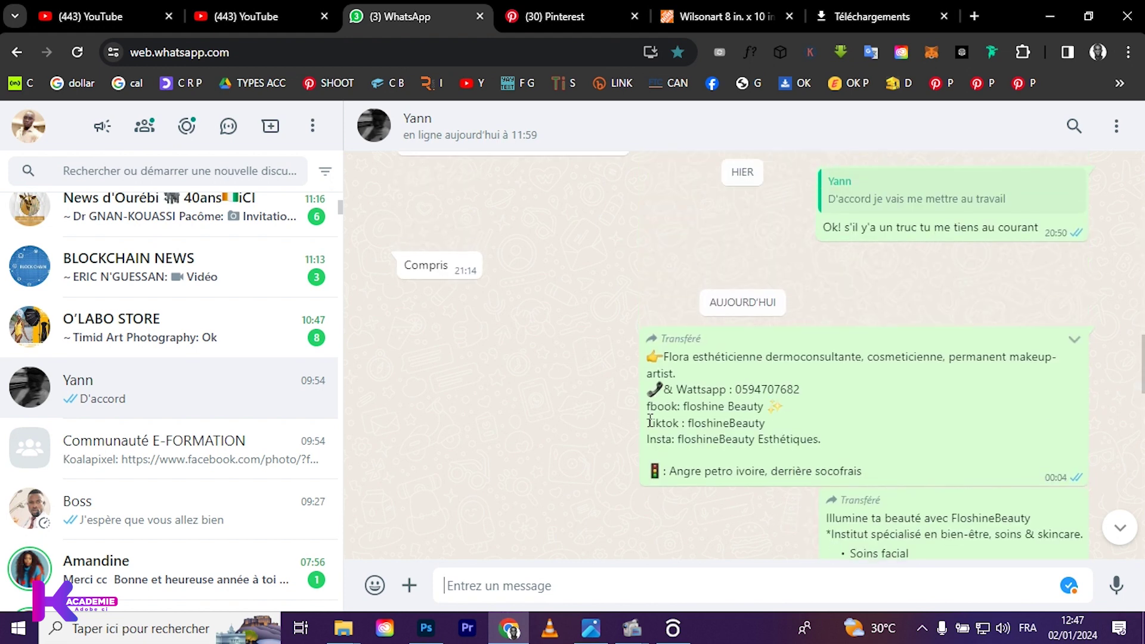
pyautogui.moveTo(664, 353); pyautogui.dragTo(688, 374)
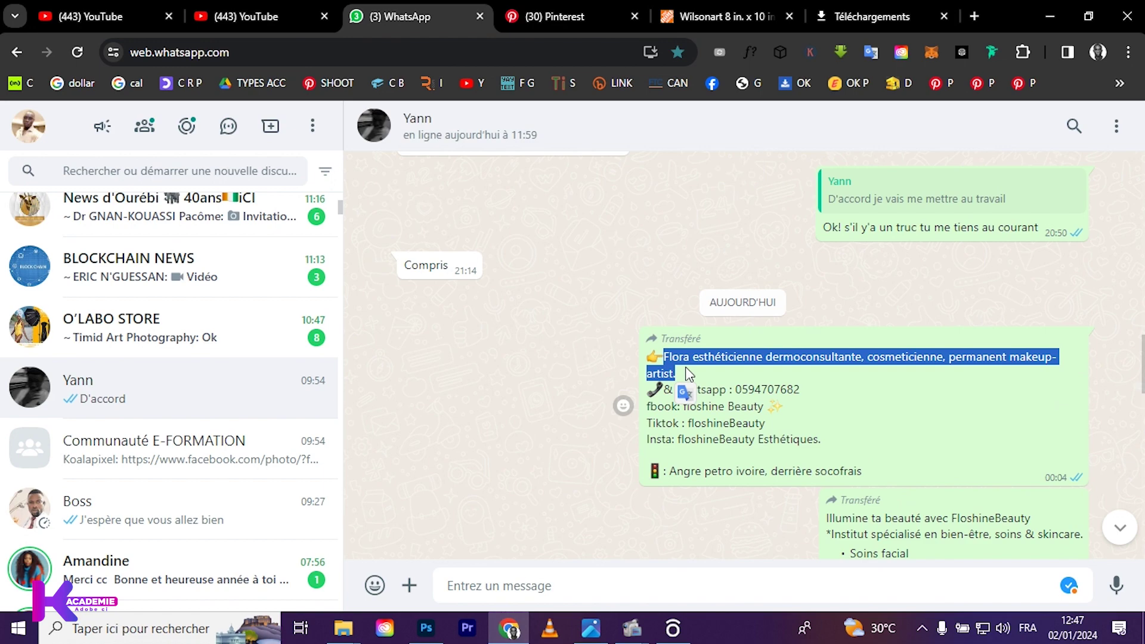
pyautogui.click(425, 627)
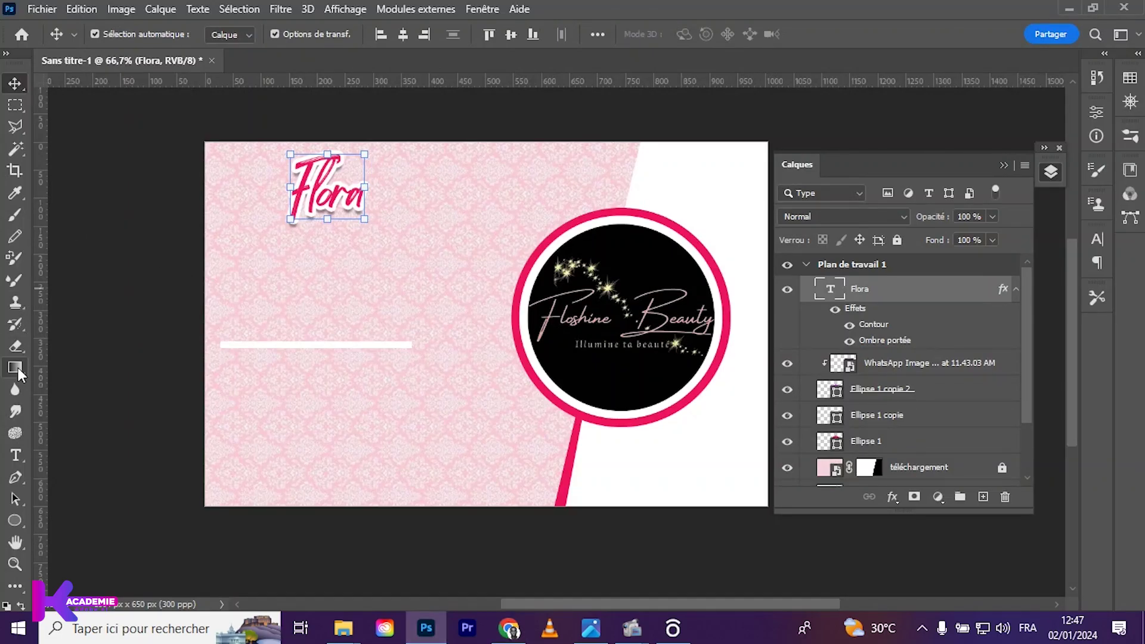
# - Draw a text box below the Flora title and paste the description text
pyautogui.click(12, 459)
pyautogui.moveTo(226, 240)
pyautogui.mouseDown()
pyautogui.moveTo(452, 262)
pyautogui.moveTo(511, 289)
pyautogui.mouseUp()
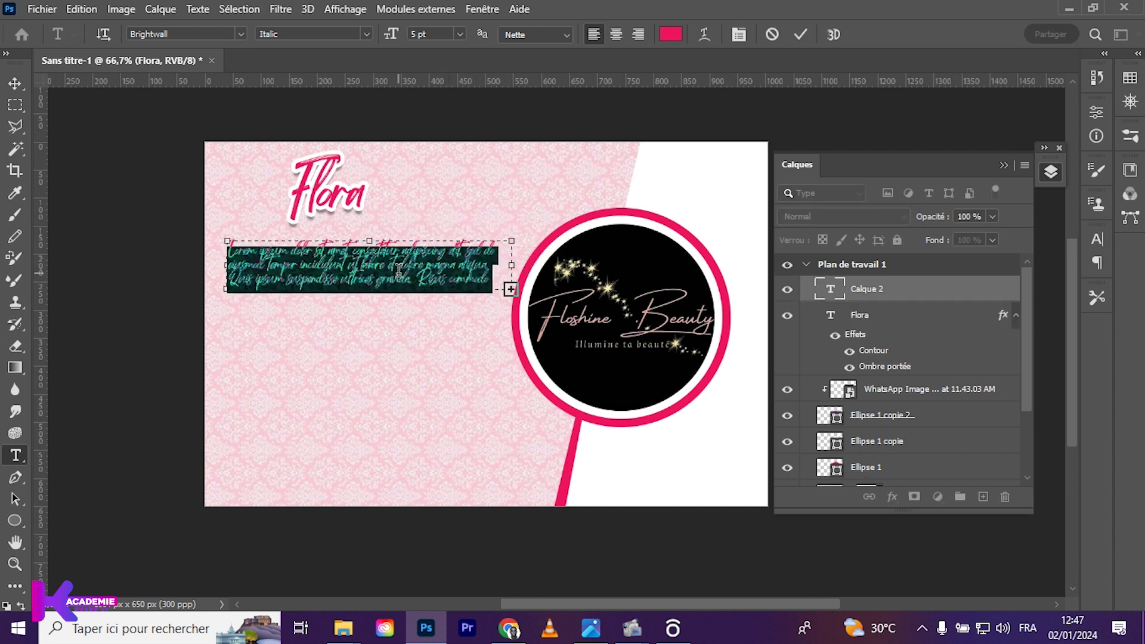
pyautogui.hotkey('ctrl', 'v')
pyautogui.hotkey('ctrl', 'a')
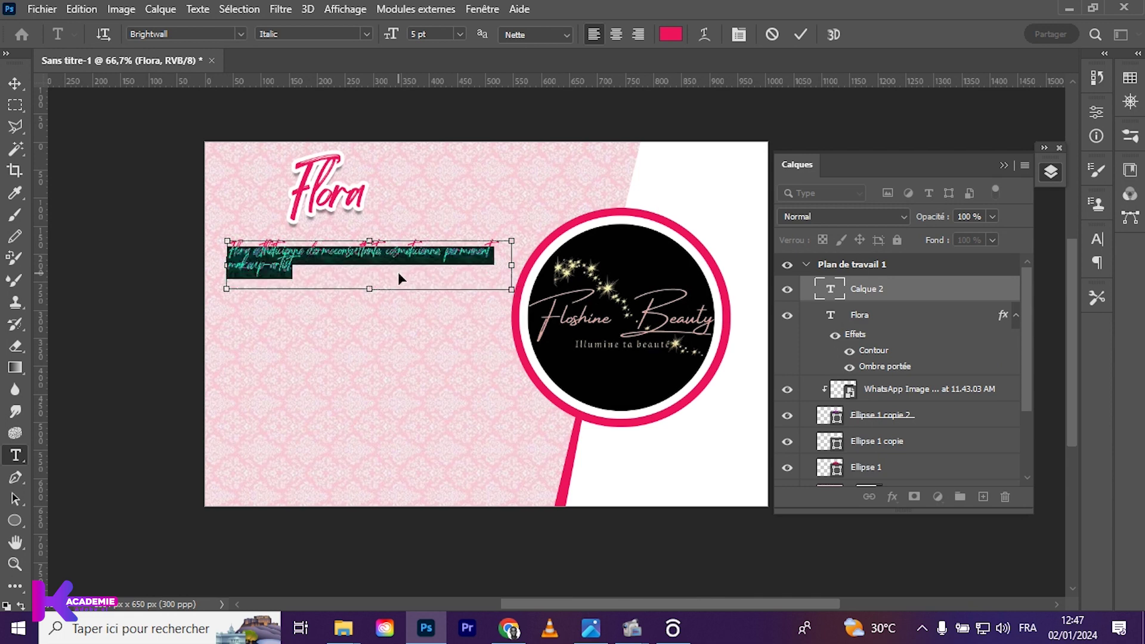
# - Set the description to Montserrat Bold Italic, centre it, and shift it left
pyautogui.click(1096, 241)
pyautogui.write('Montserrat')
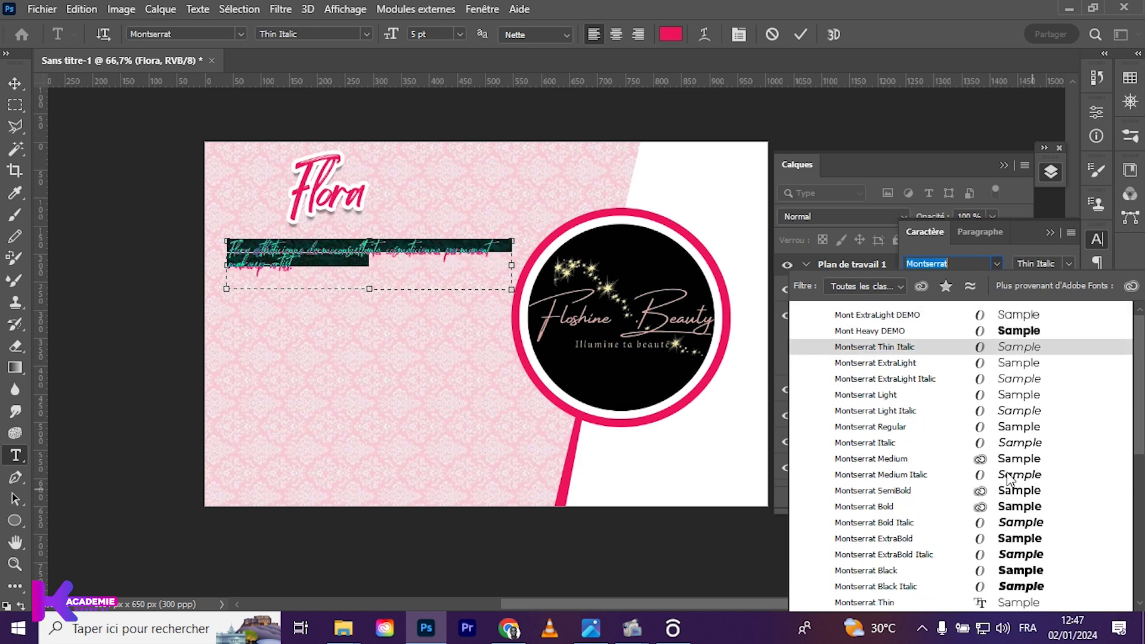
pyautogui.click(1012, 506)
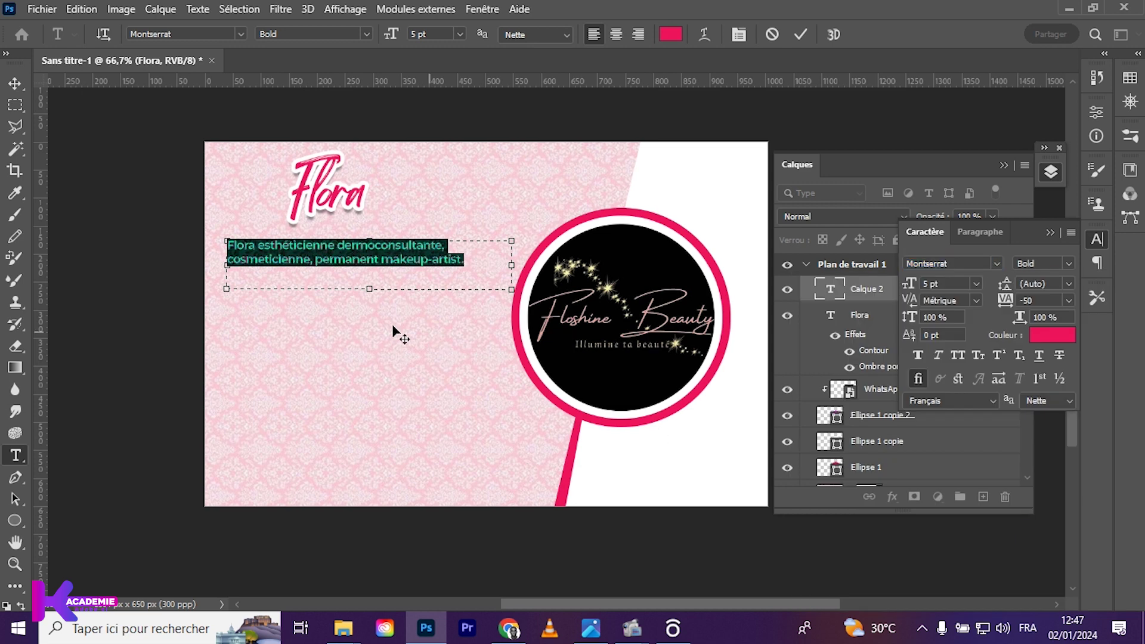
pyautogui.moveTo(369, 289); pyautogui.dragTo(369, 294)
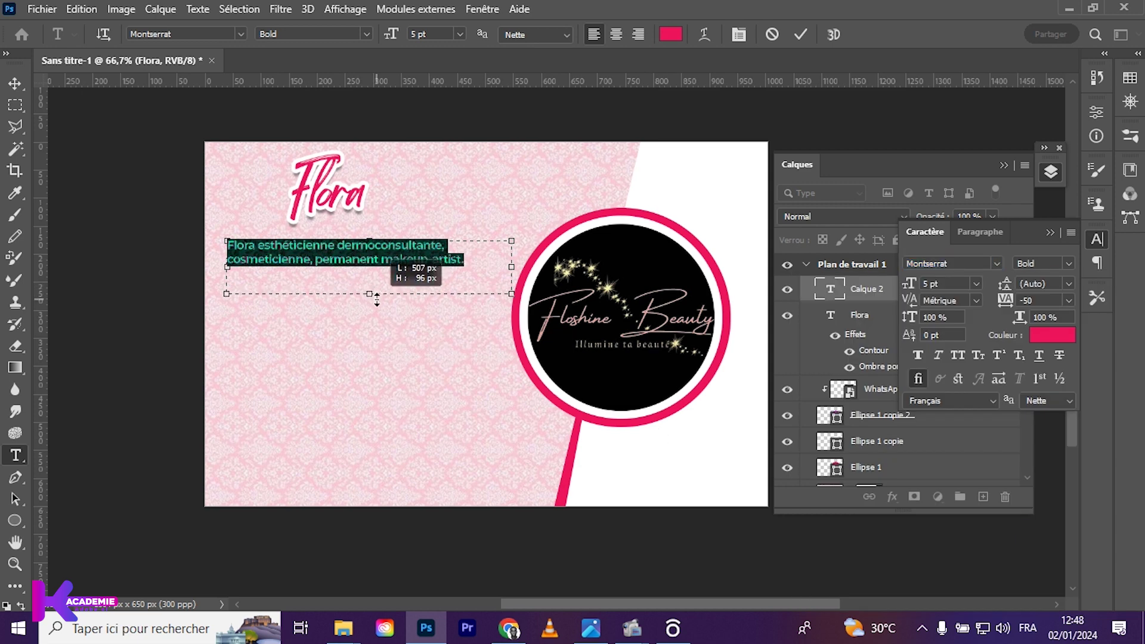
pyautogui.click(1070, 263)
pyautogui.click(1037, 426)
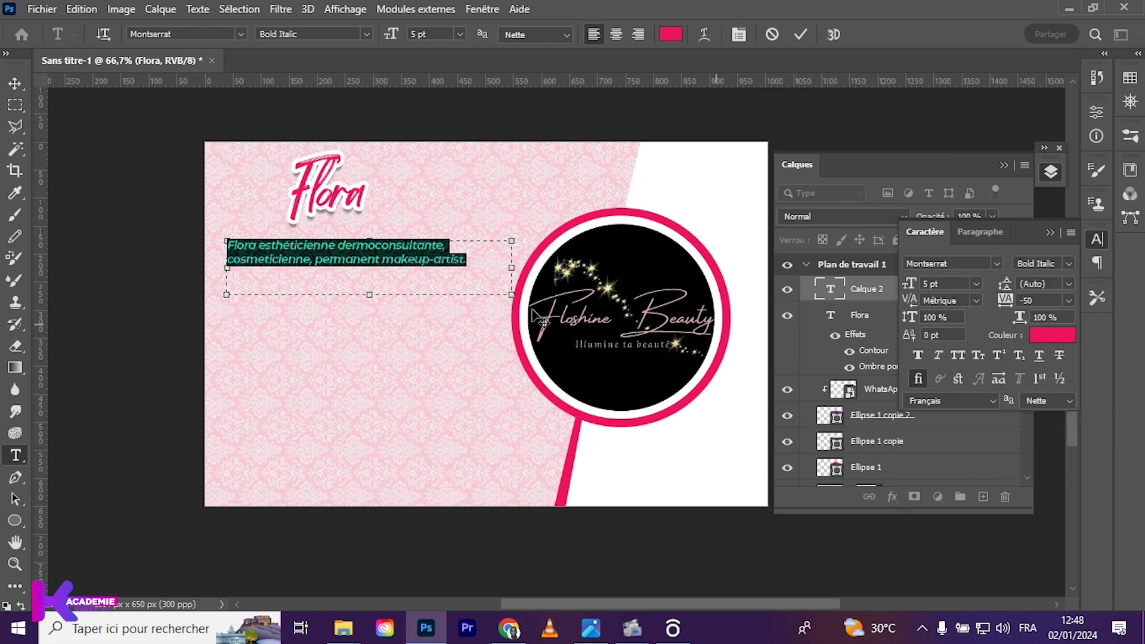
pyautogui.click(613, 36)
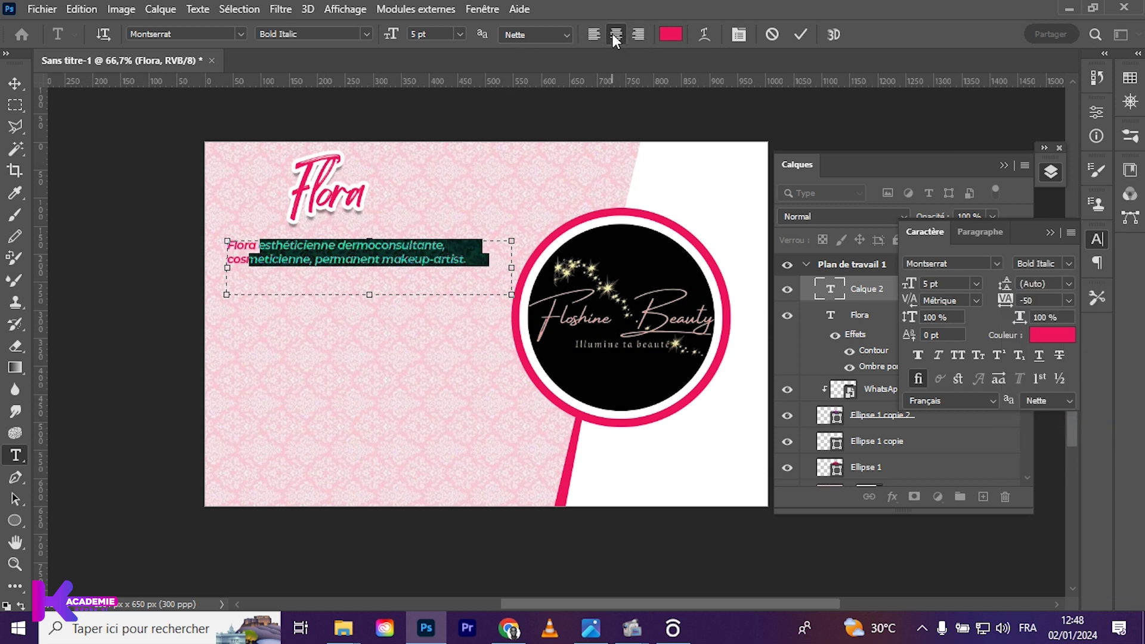
pyautogui.click(24, 86)
pyautogui.moveTo(353, 260); pyautogui.dragTo(334, 256)
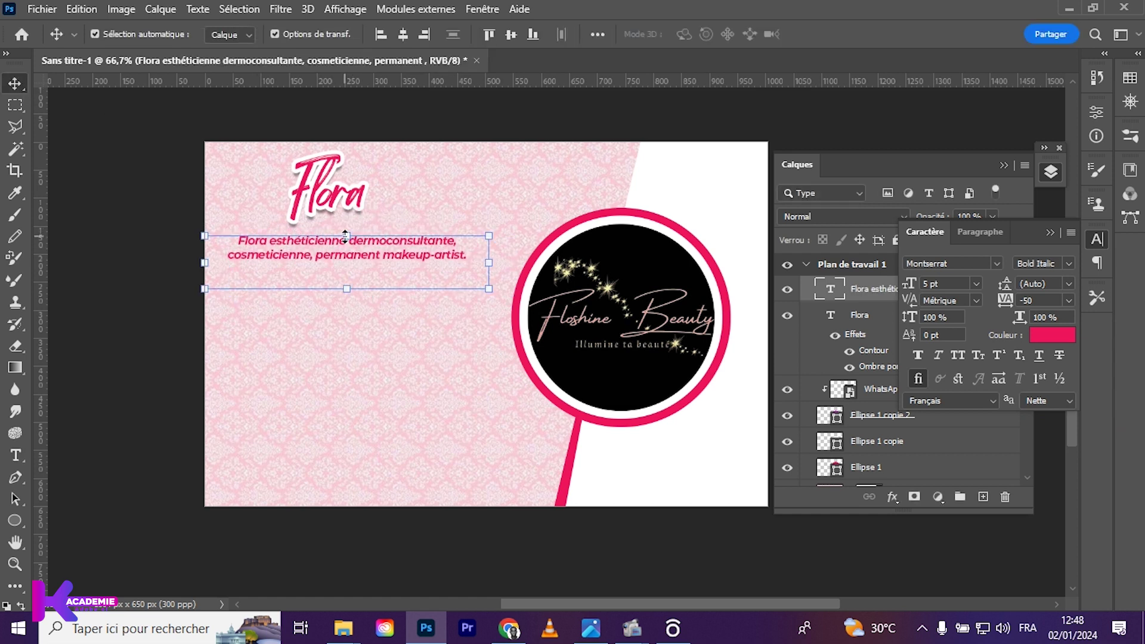
# - Scale the description to about 103% and switch it to Montserrat ExtraBold Italic
pyautogui.hotkey('ctrl', 't')
pyautogui.moveTo(347, 233); pyautogui.dragTo(349, 236)
pyautogui.press('Return')
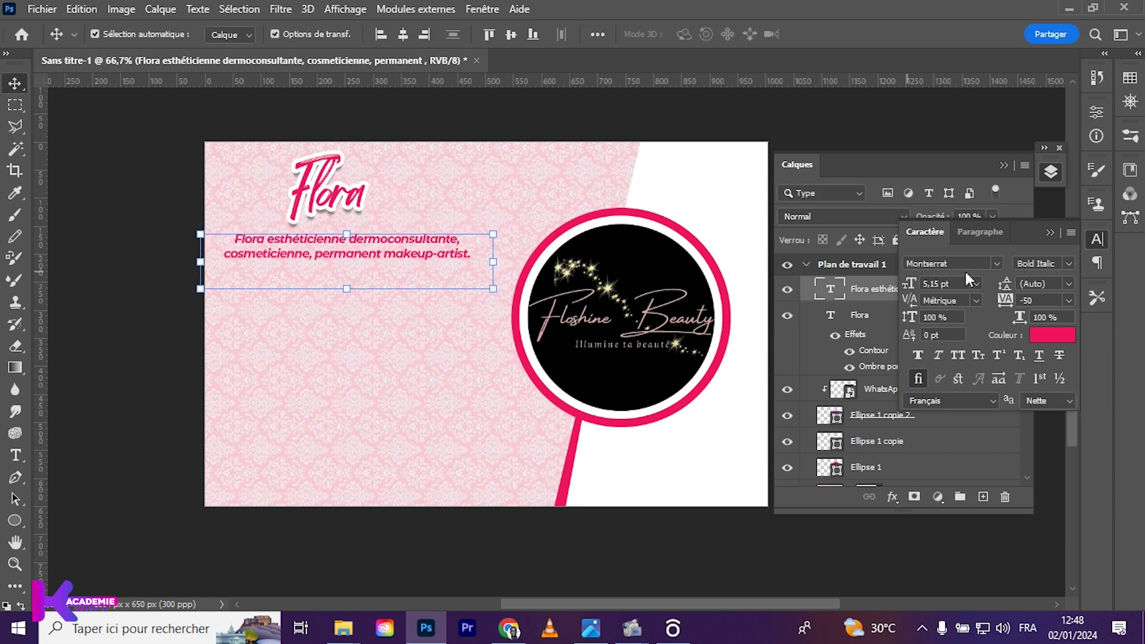
pyautogui.click(1070, 264)
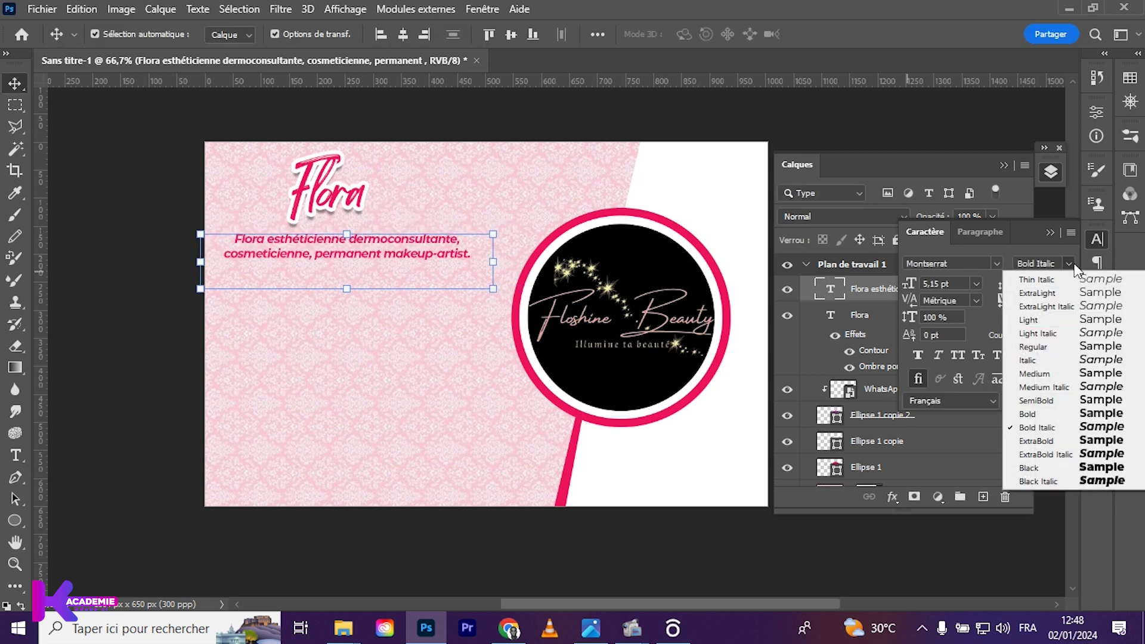
pyautogui.click(1069, 457)
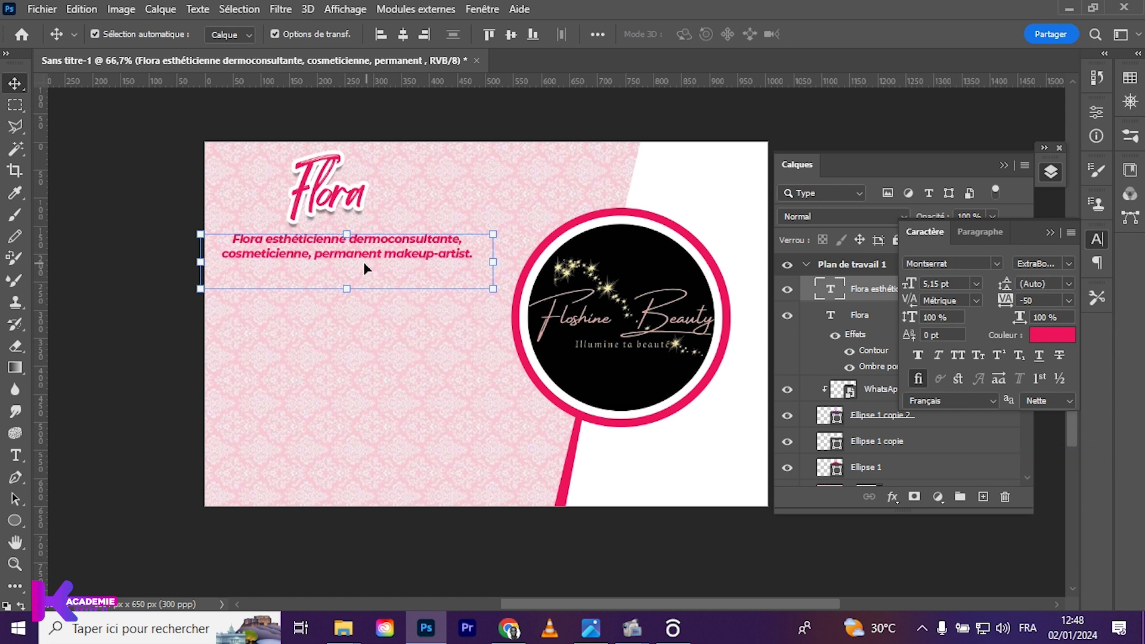
# - Set the description size to 6 pt and move it slightly up and left
pyautogui.doubleClick(302, 254)
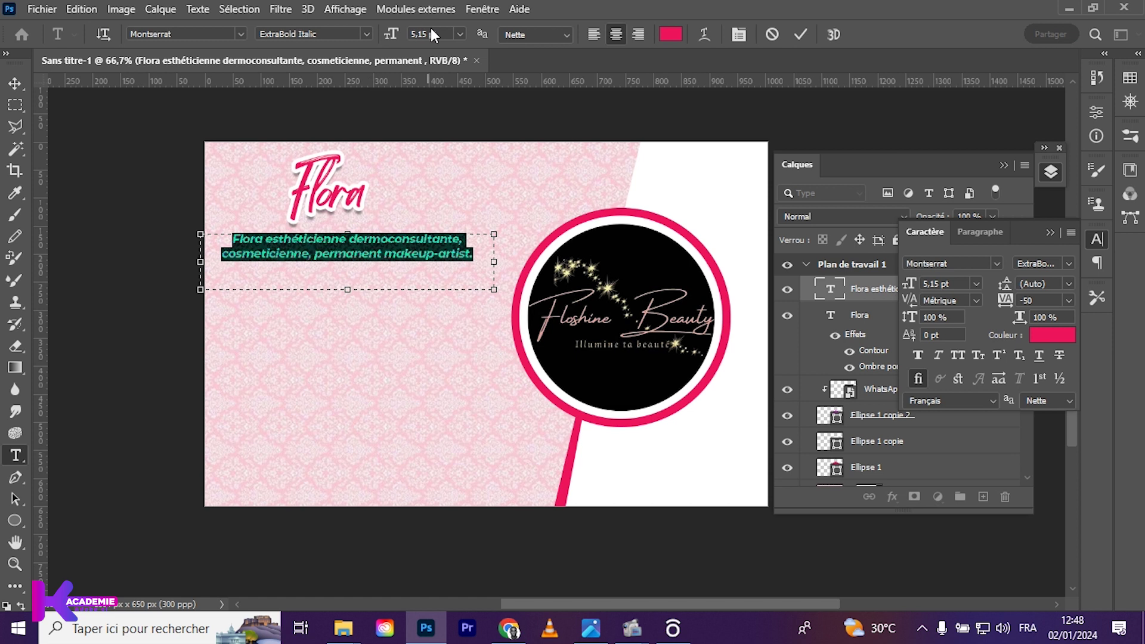
pyautogui.click(432, 34)
pyautogui.write('6')
pyautogui.press('Return')
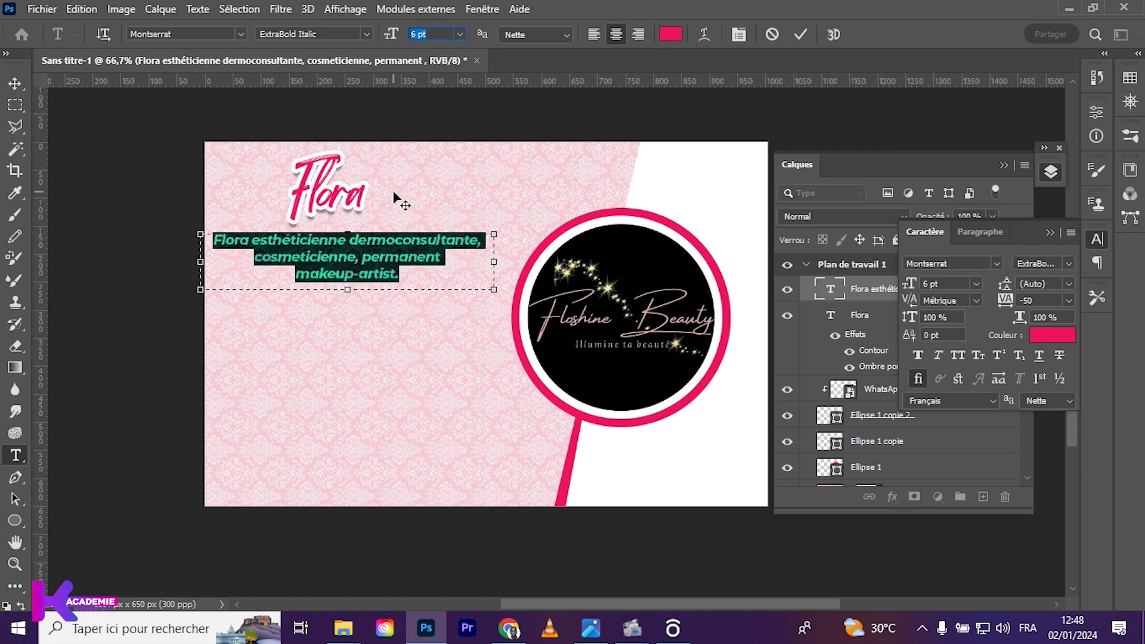
pyautogui.click(11, 85)
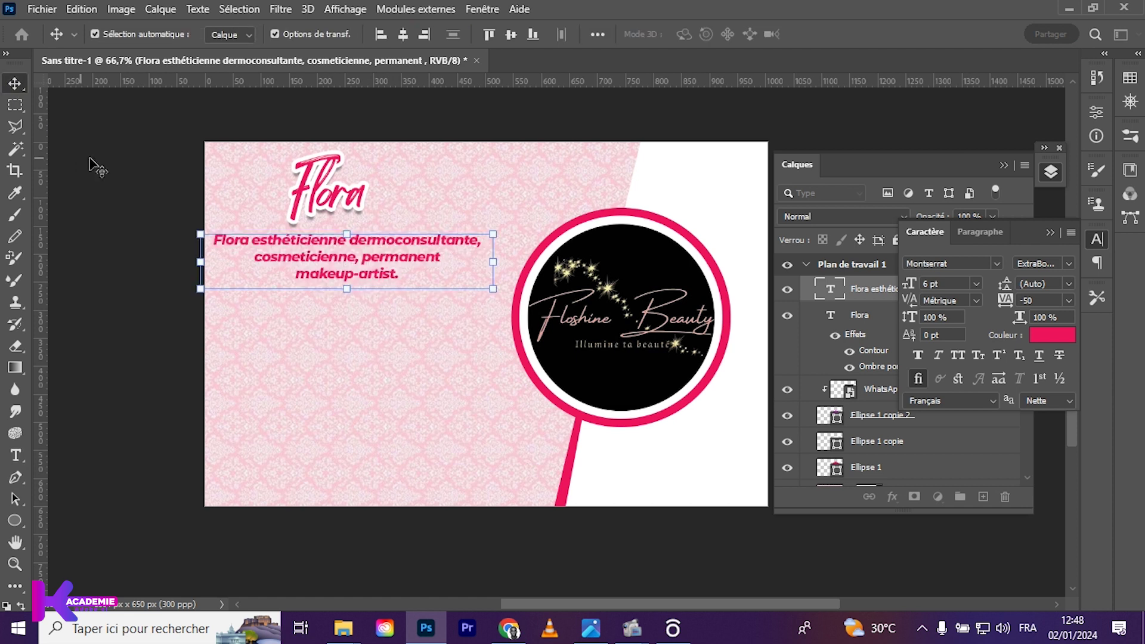
pyautogui.moveTo(335, 264); pyautogui.dragTo(331, 262)
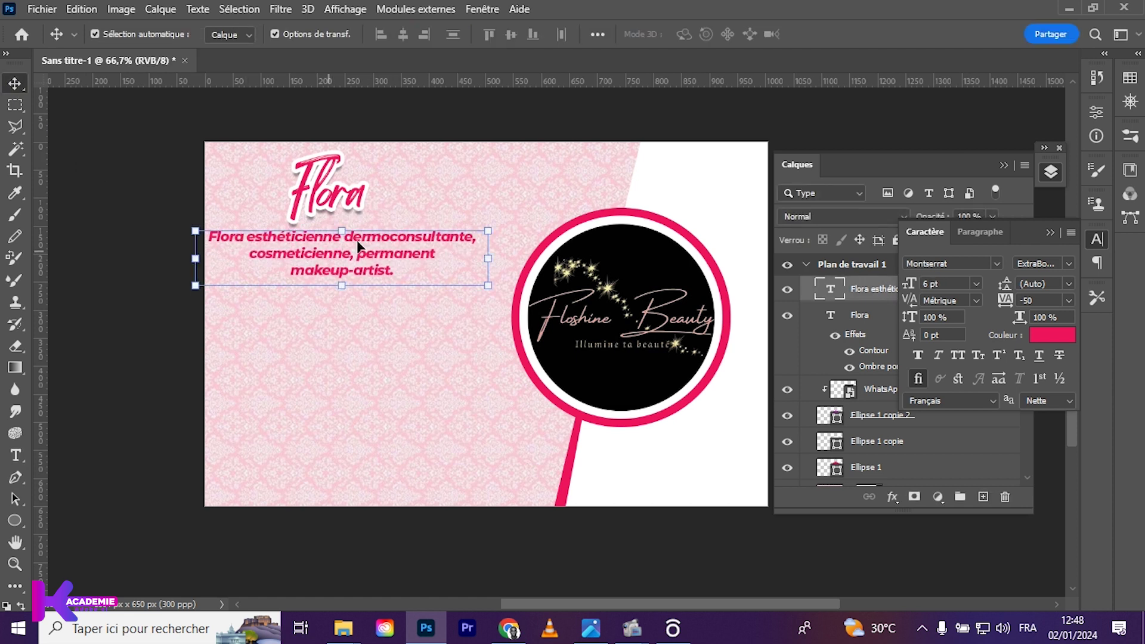
# - Select the beginning of the description's first line for editing
pyautogui.doubleClick(260, 238)
pyautogui.click(259, 237)
pyautogui.moveTo(259, 237); pyautogui.dragTo(188, 235)
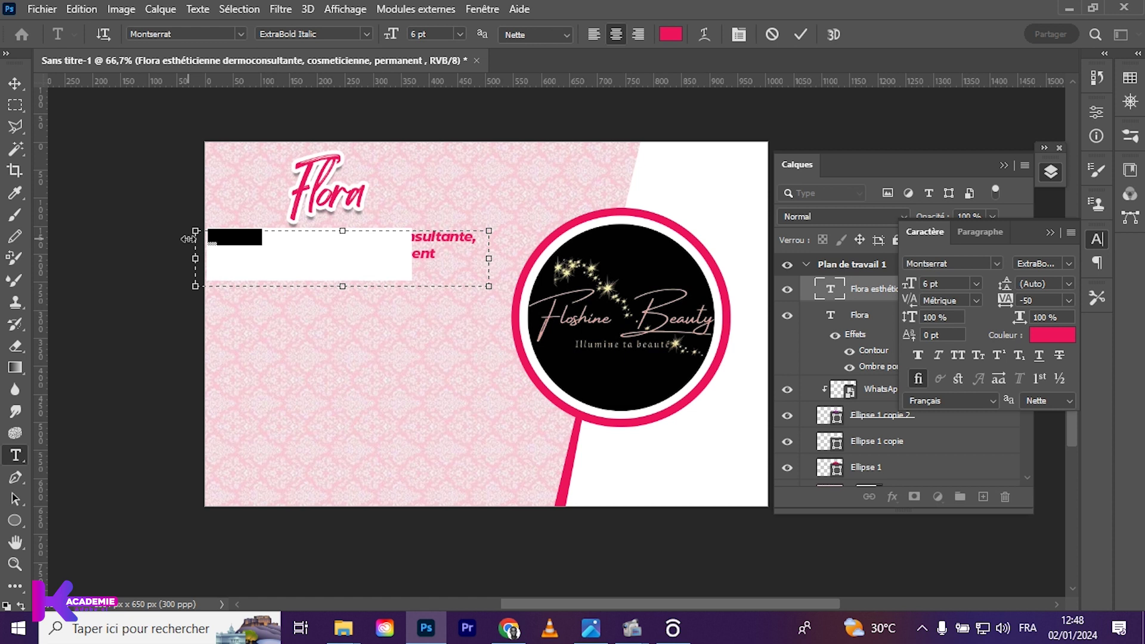
# - Delete 'Flora' so the description starts with 'Esthéticienne'
pyautogui.press('BackSpace')
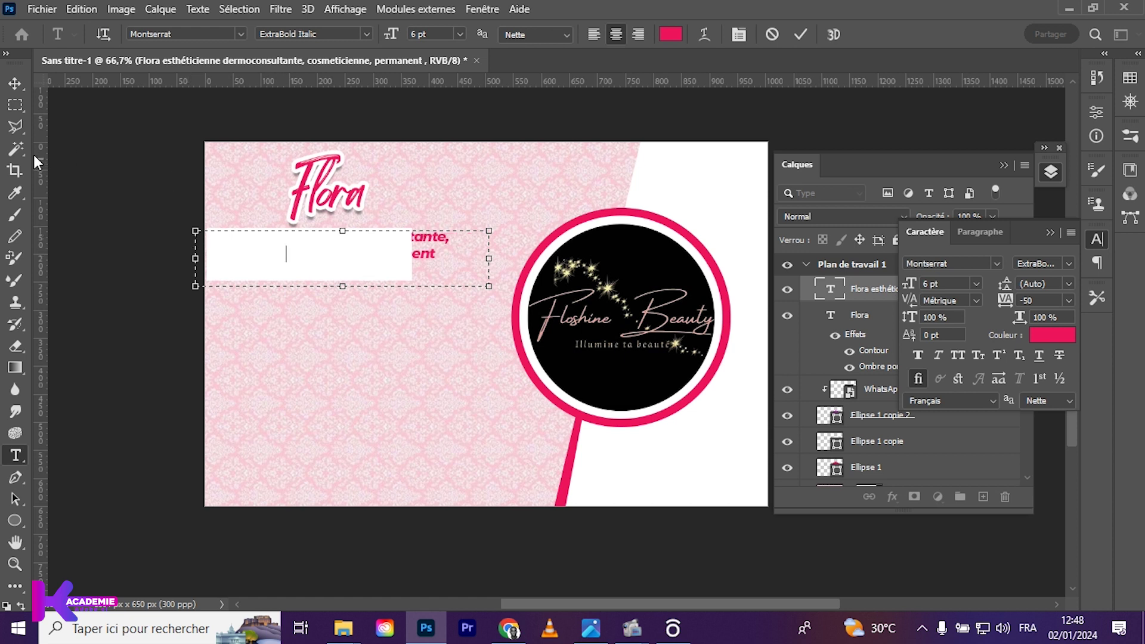
pyautogui.click(18, 81)
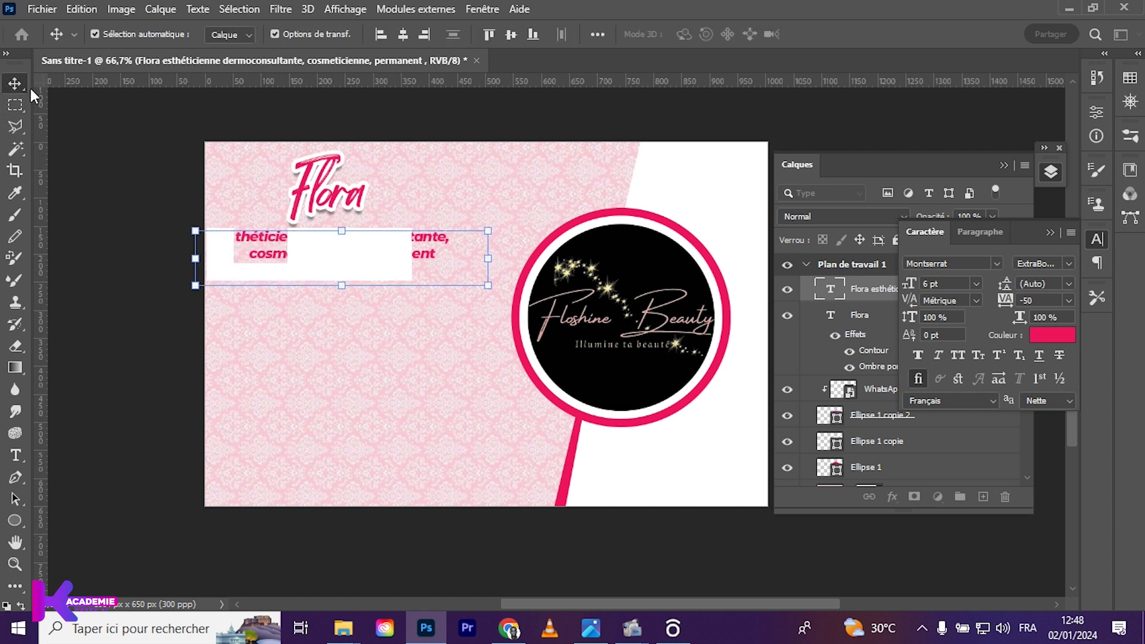
pyautogui.doubleClick(262, 255)
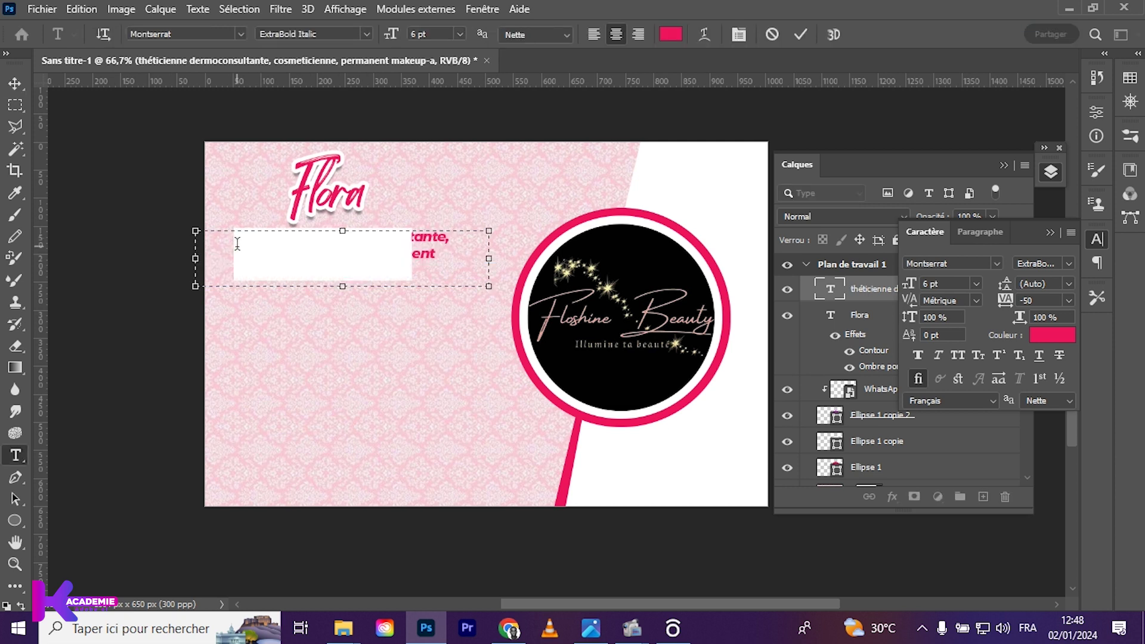
pyautogui.write('es')
# - Colour the description text black (010101) and widen its text box to the right
pyautogui.hotkey('ctrl', 'a')
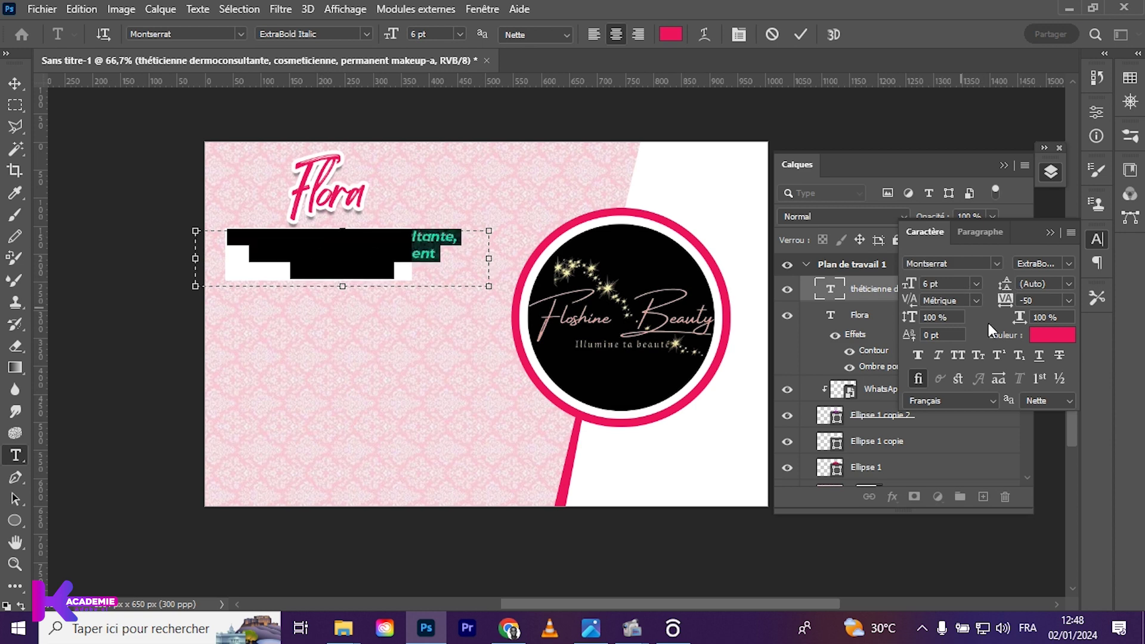
pyautogui.click(1051, 337)
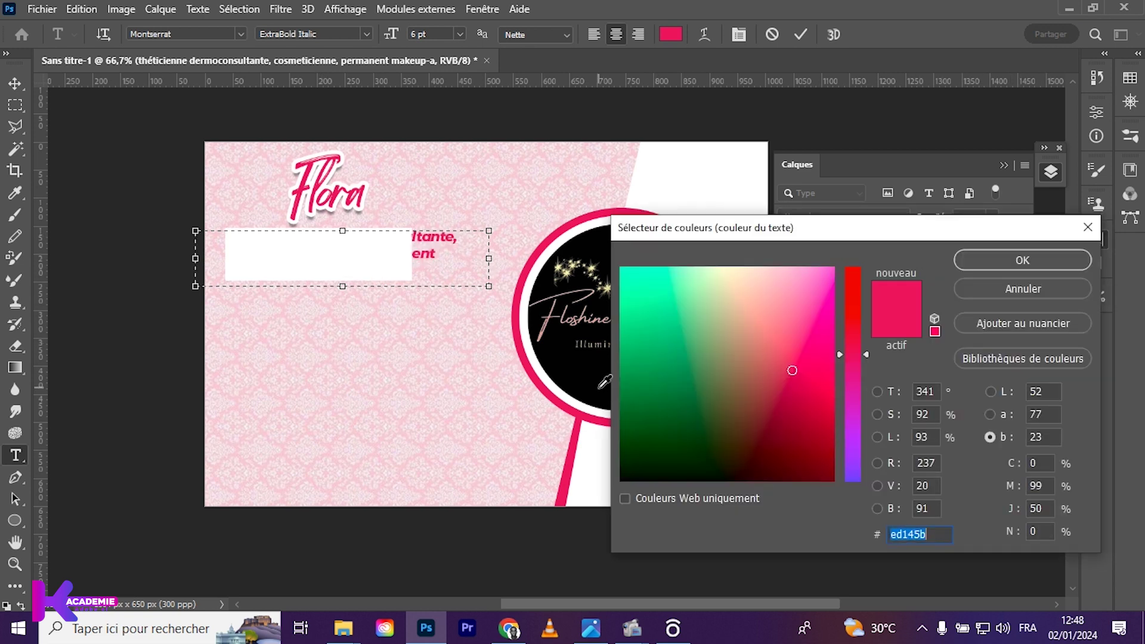
pyautogui.write('010101')
pyautogui.press('Return')
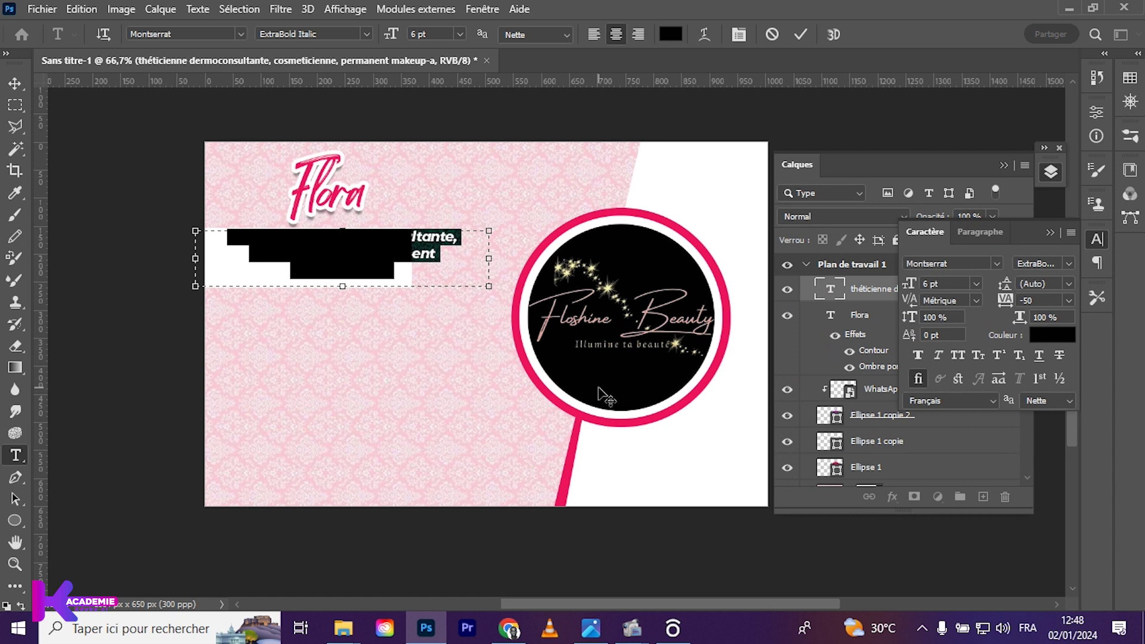
pyautogui.moveTo(494, 263); pyautogui.dragTo(508, 257)
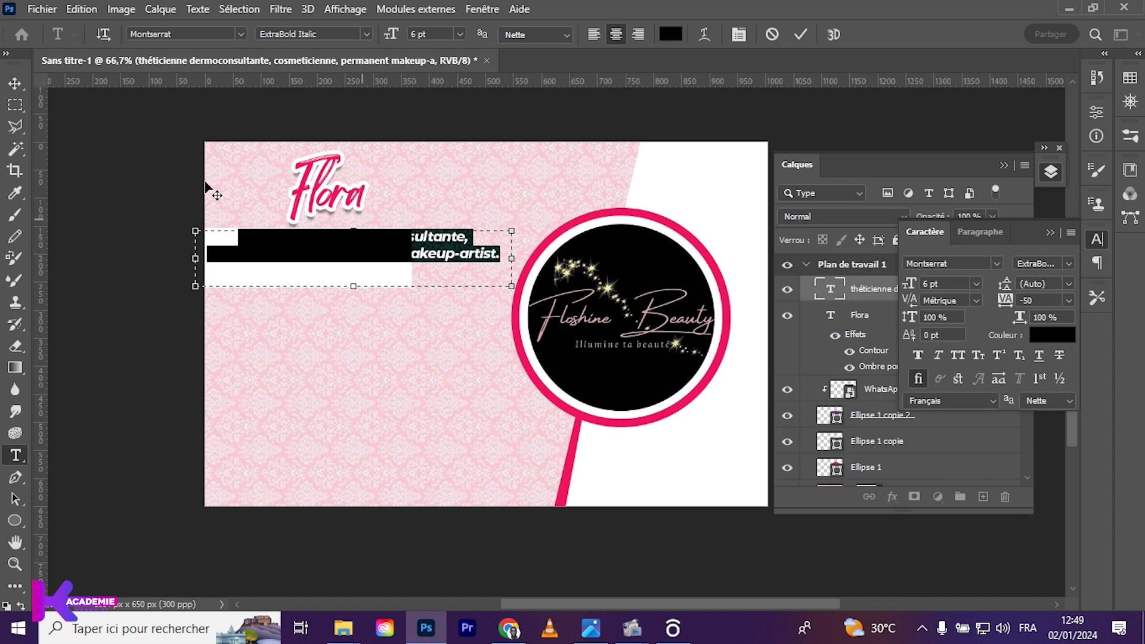
pyautogui.click(18, 85)
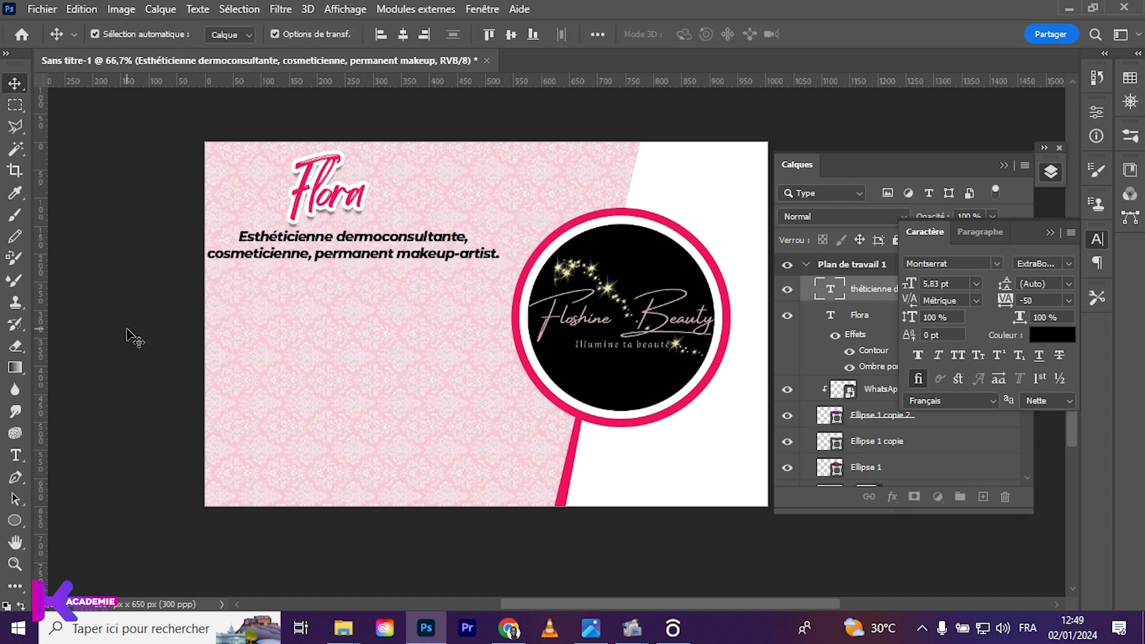
# - Nudge the Flora title right and narrow the description box from its left side
pyautogui.moveTo(309, 206); pyautogui.dragTo(342, 208)
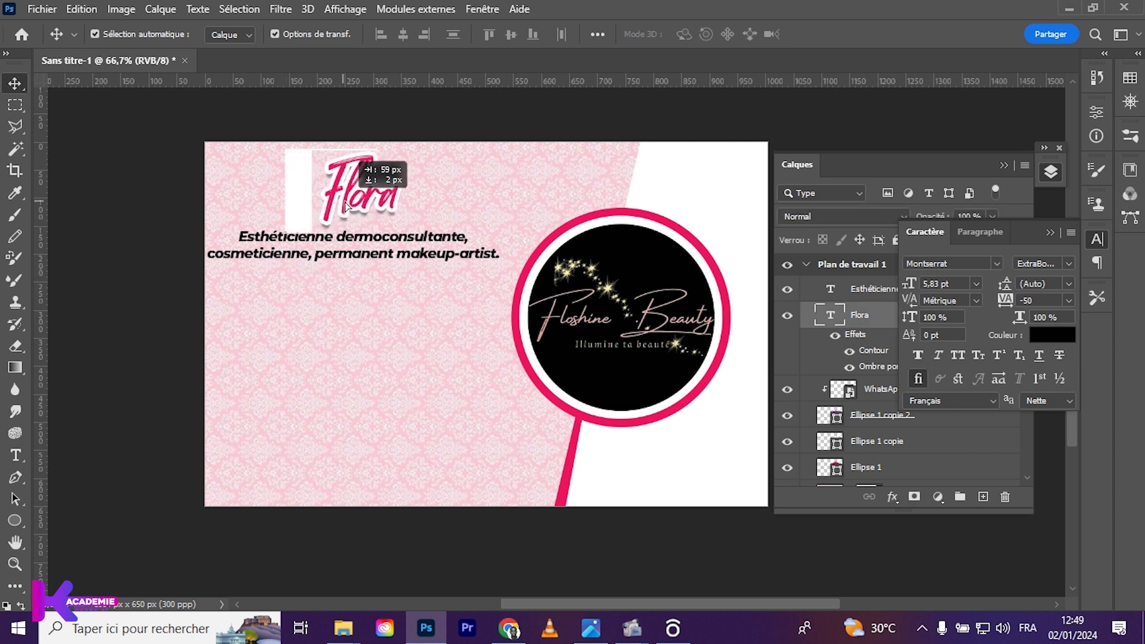
pyautogui.click(286, 258)
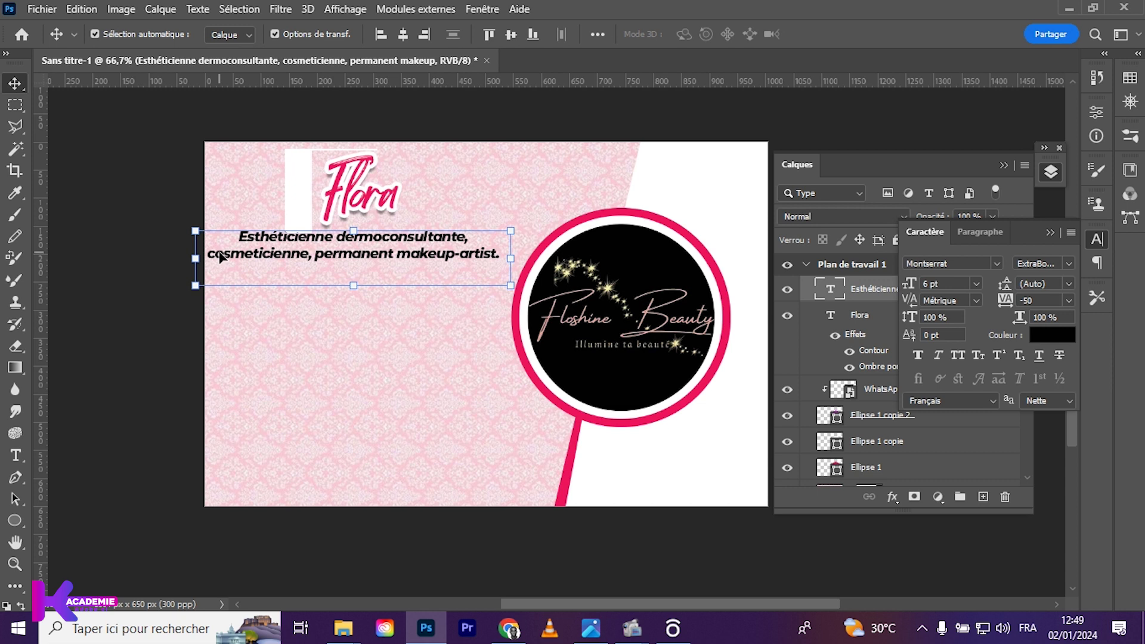
pyautogui.moveTo(196, 258); pyautogui.dragTo(205, 254)
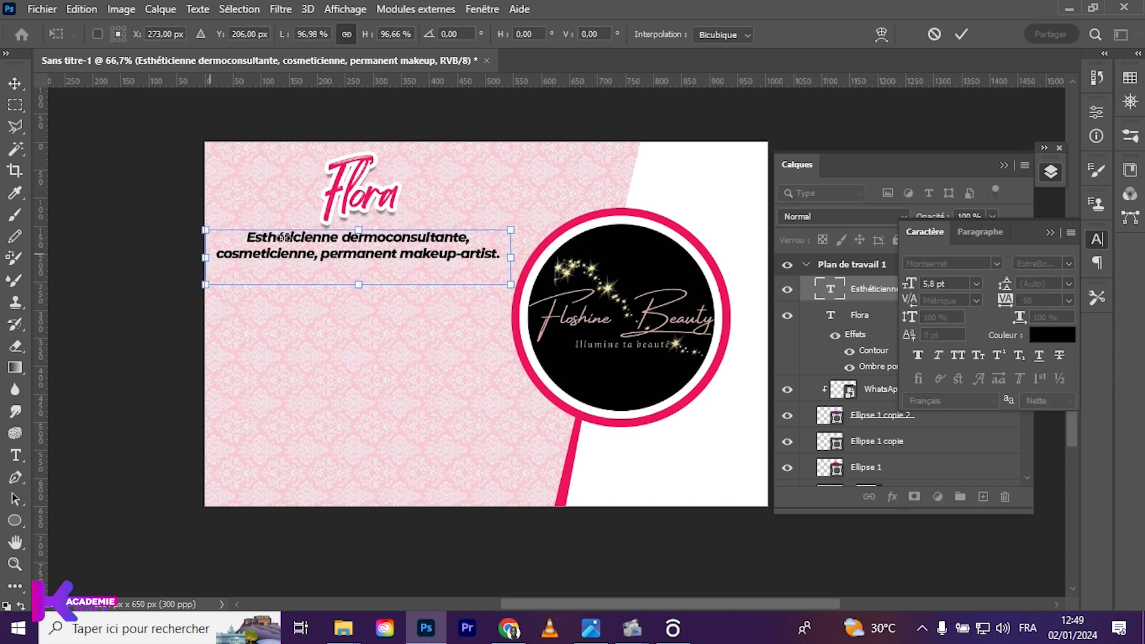
pyautogui.click(956, 43)
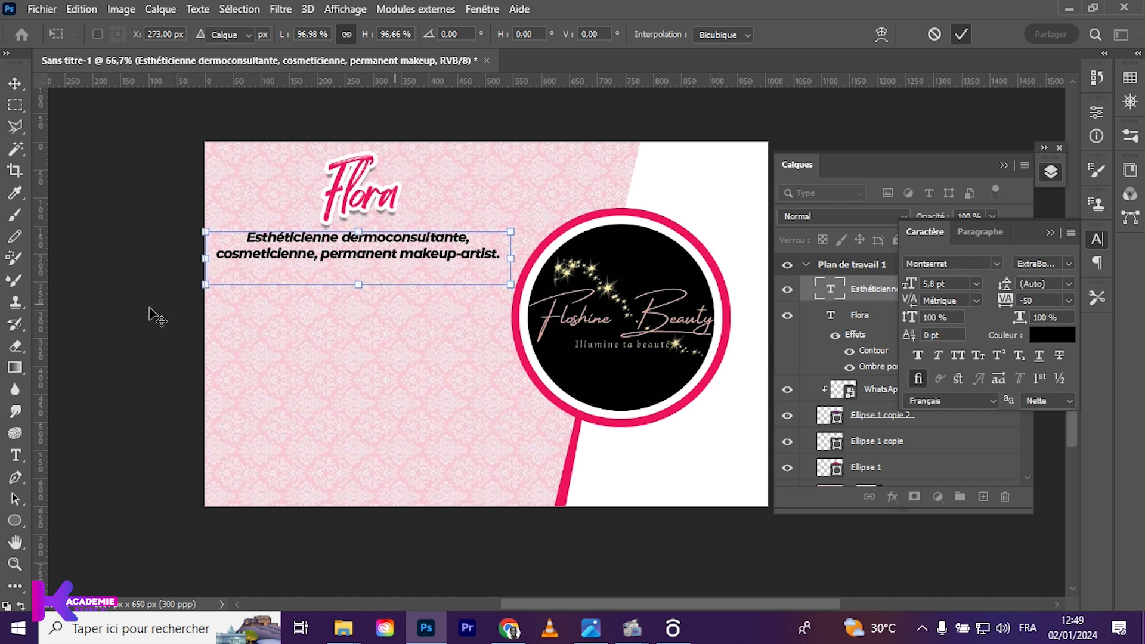
pyautogui.click(107, 384)
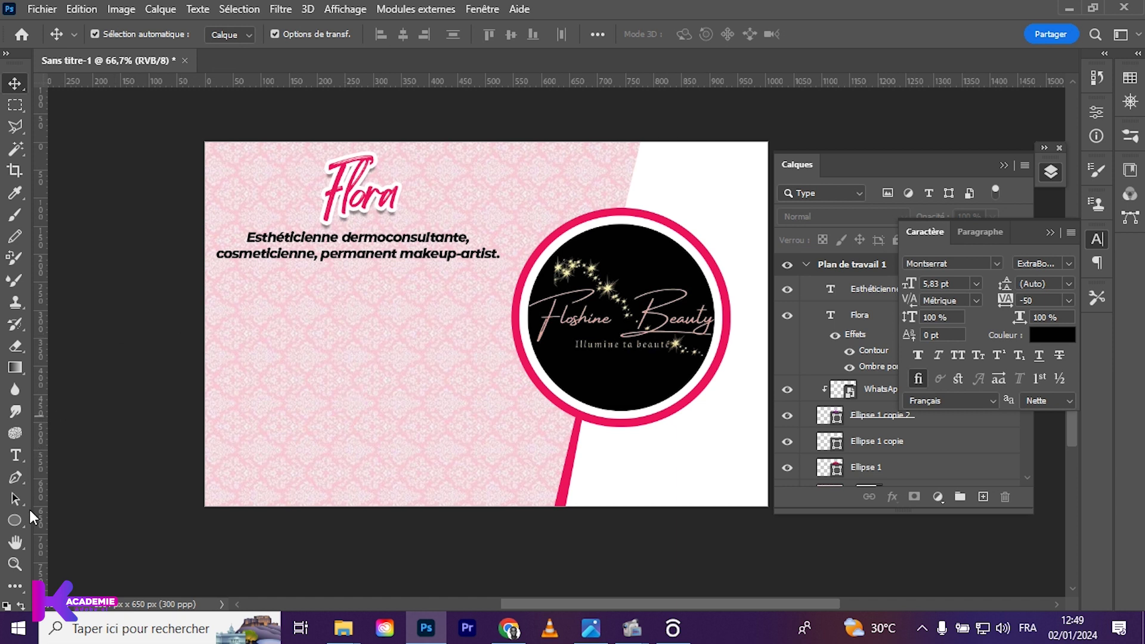
pyautogui.rightClick(13, 523)
# - Draw a long rectangle bar below the description text
pyautogui.click(54, 529)
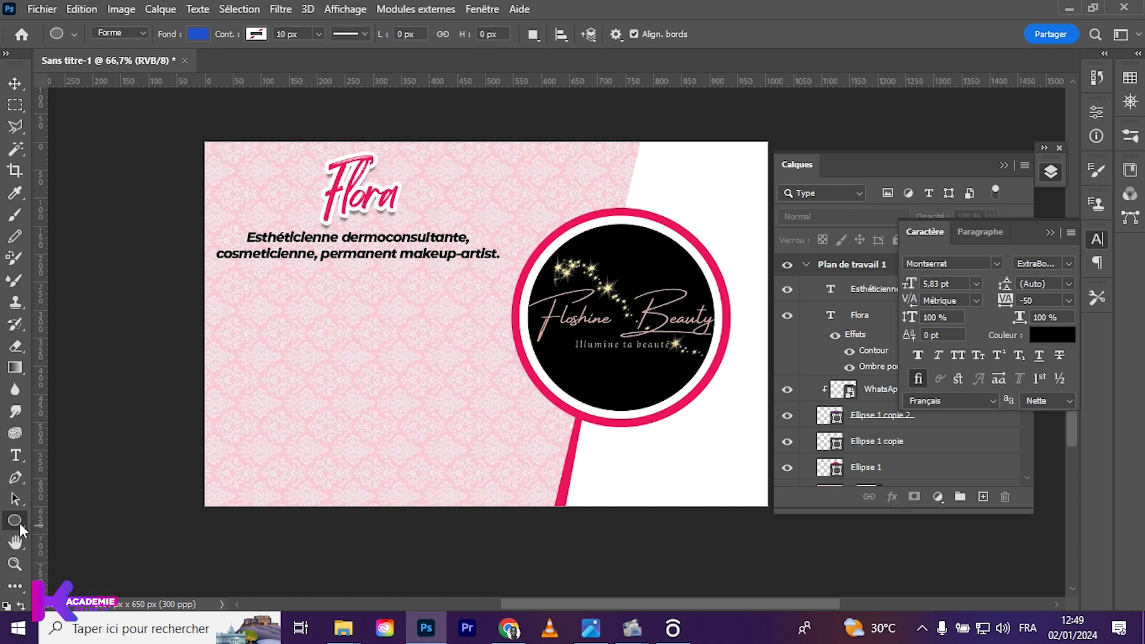
pyautogui.rightClick(18, 524)
pyautogui.click(53, 518)
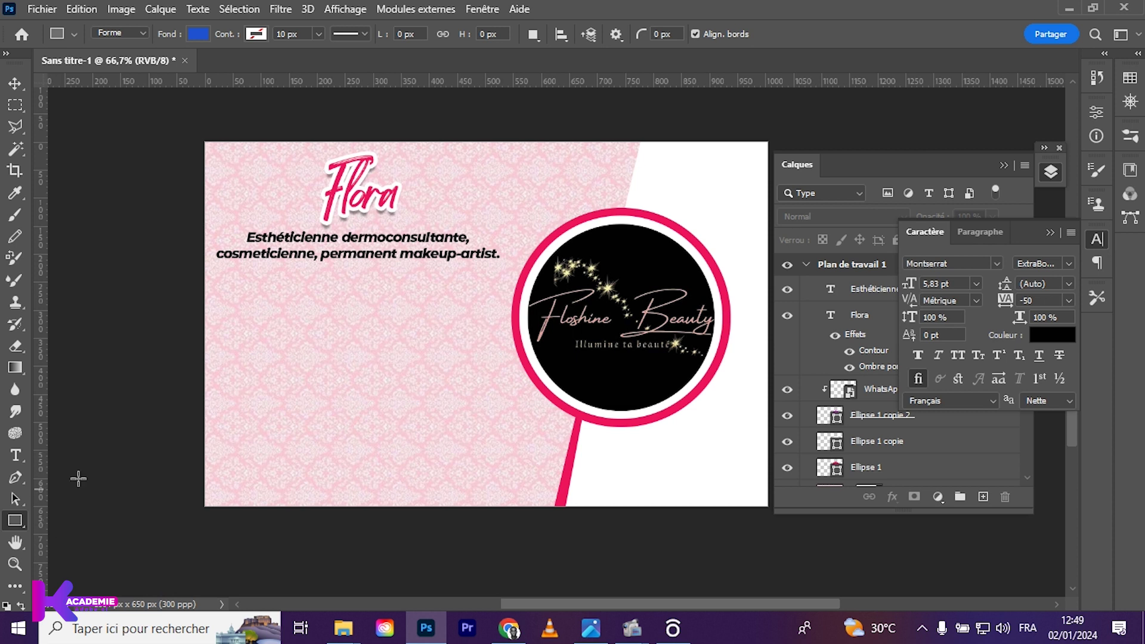
pyautogui.moveTo(180, 275)
pyautogui.mouseDown()
pyautogui.moveTo(372, 329)
pyautogui.moveTo(483, 322)
pyautogui.mouseUp()
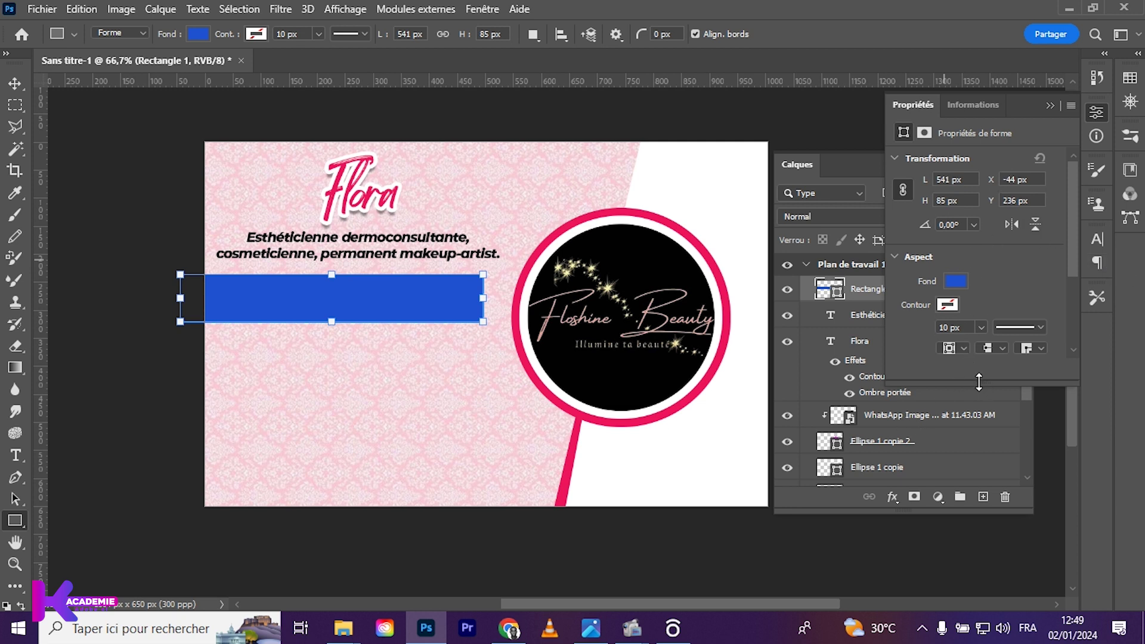
# - Round all the bar's corners to 20 px and fill it with the recent pink
pyautogui.moveTo(978, 380); pyautogui.dragTo(978, 482)
pyautogui.click(926, 376)
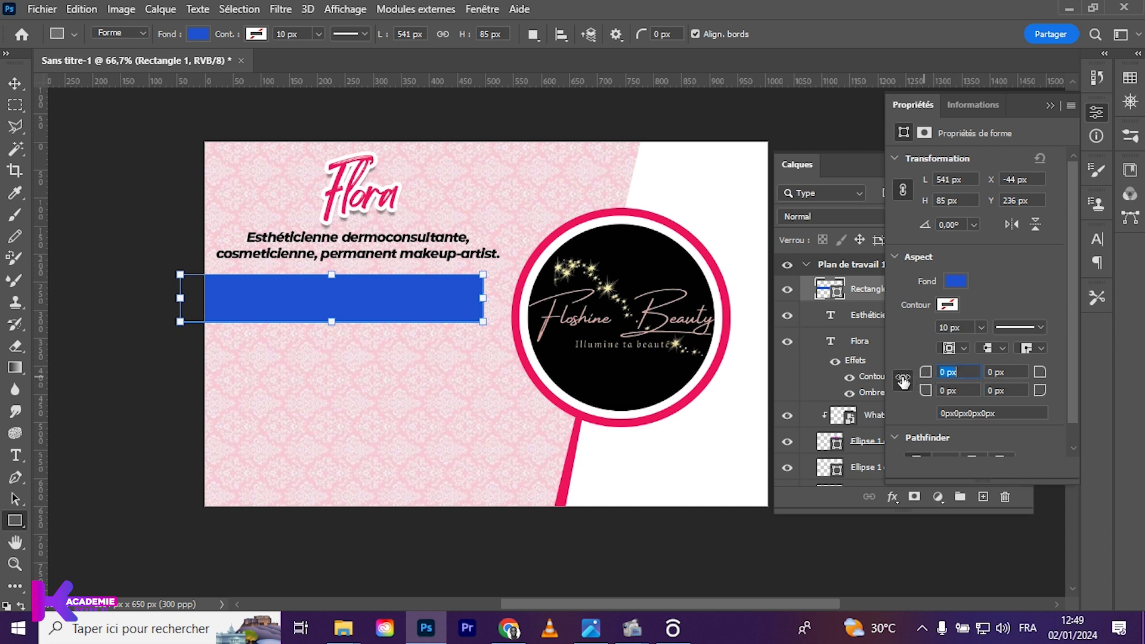
pyautogui.write('20')
pyautogui.press('Return')
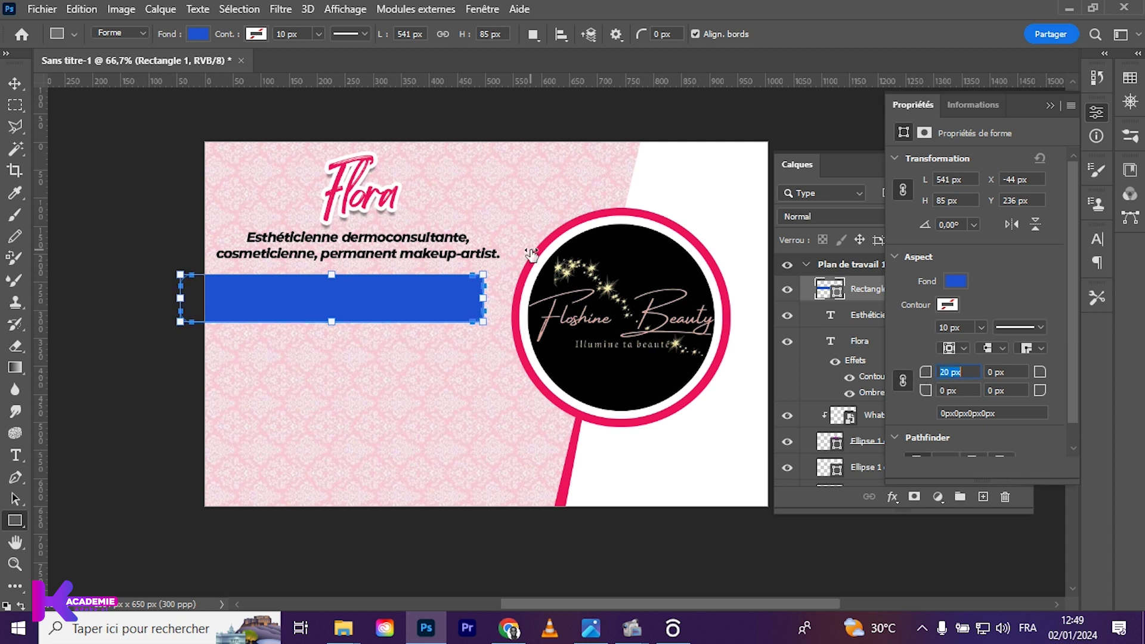
pyautogui.click(15, 83)
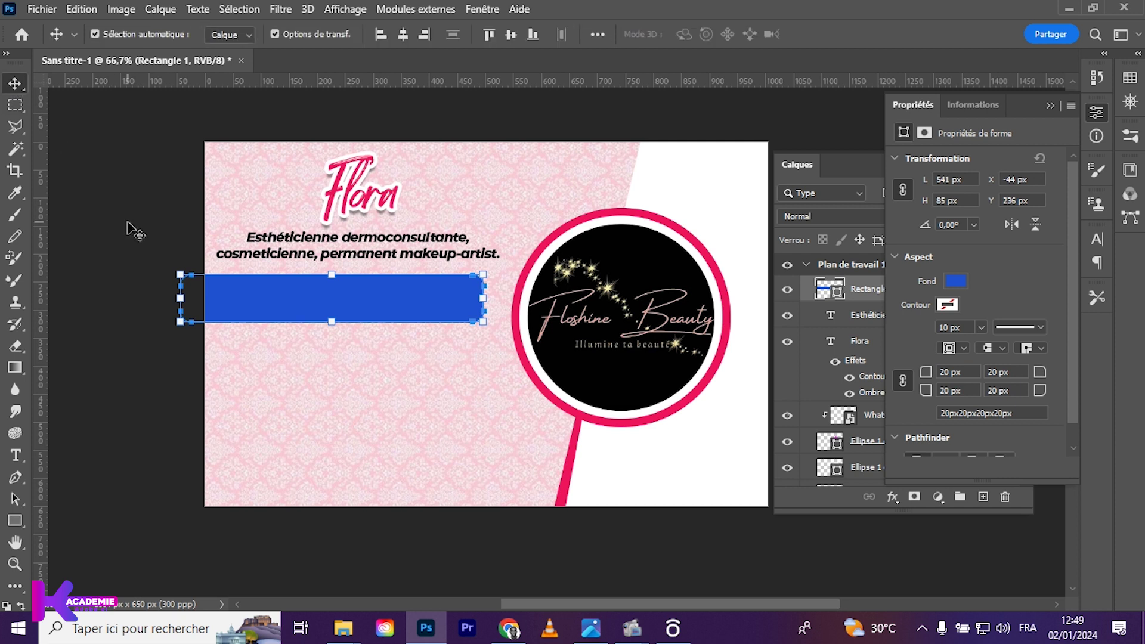
pyautogui.click(949, 285)
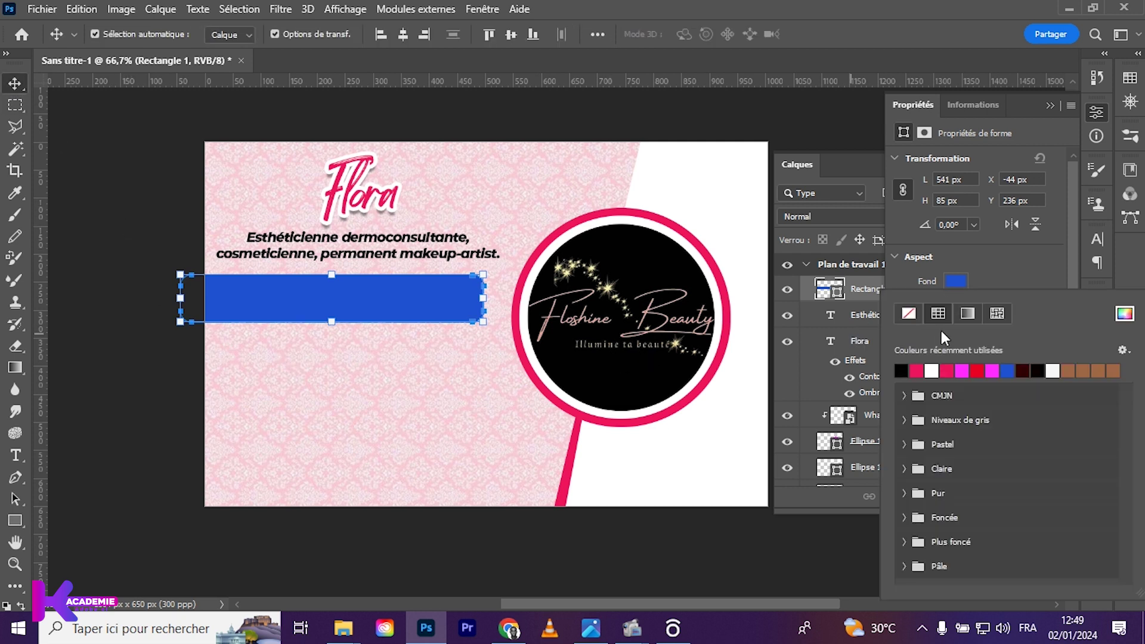
pyautogui.click(946, 370)
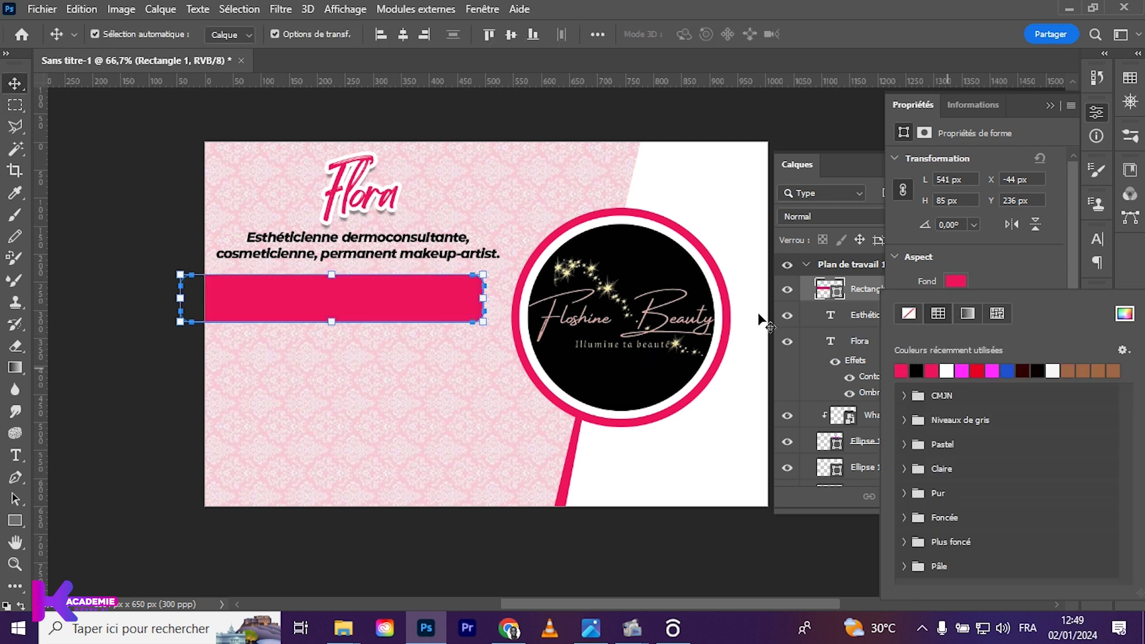
pyautogui.click(137, 151)
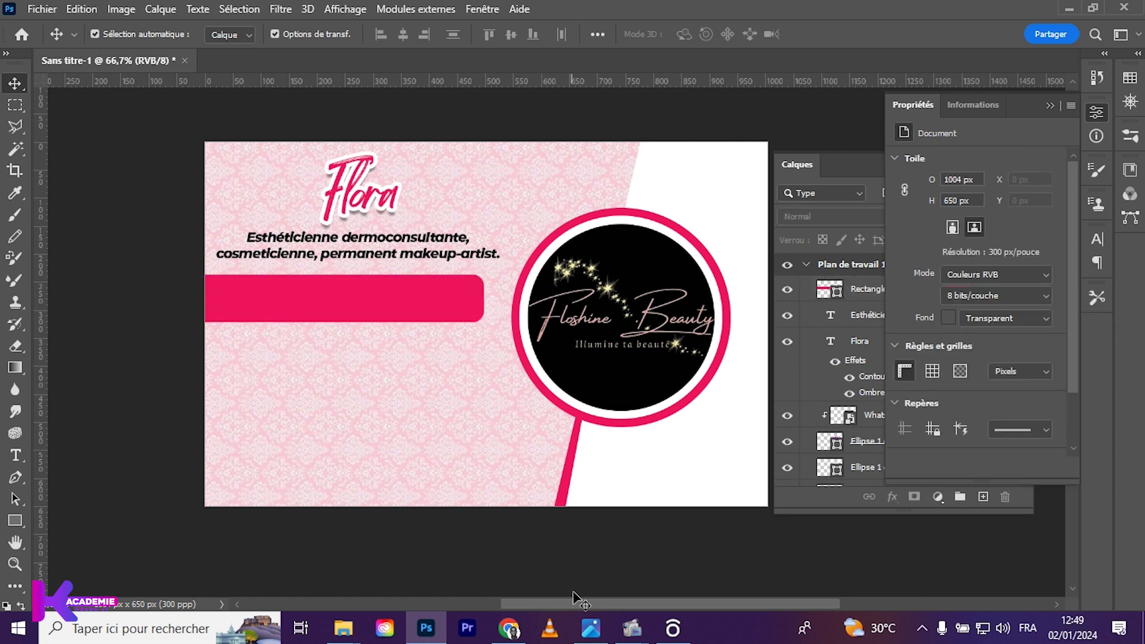
pyautogui.click(509, 627)
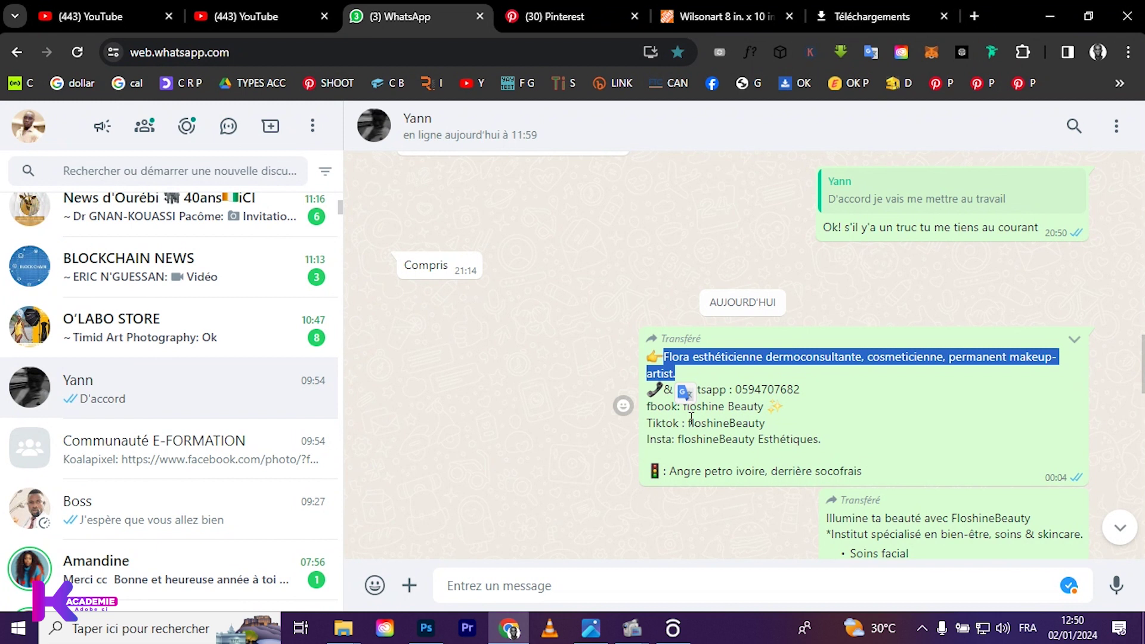
pyautogui.moveTo(736, 389); pyautogui.dragTo(825, 393)
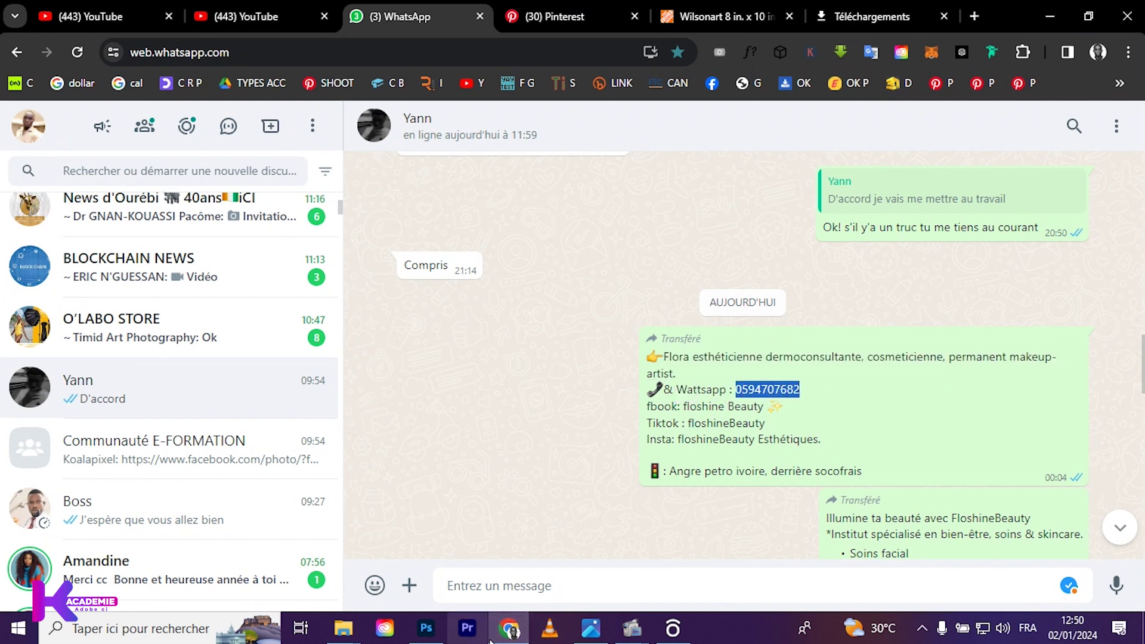
pyautogui.click(426, 628)
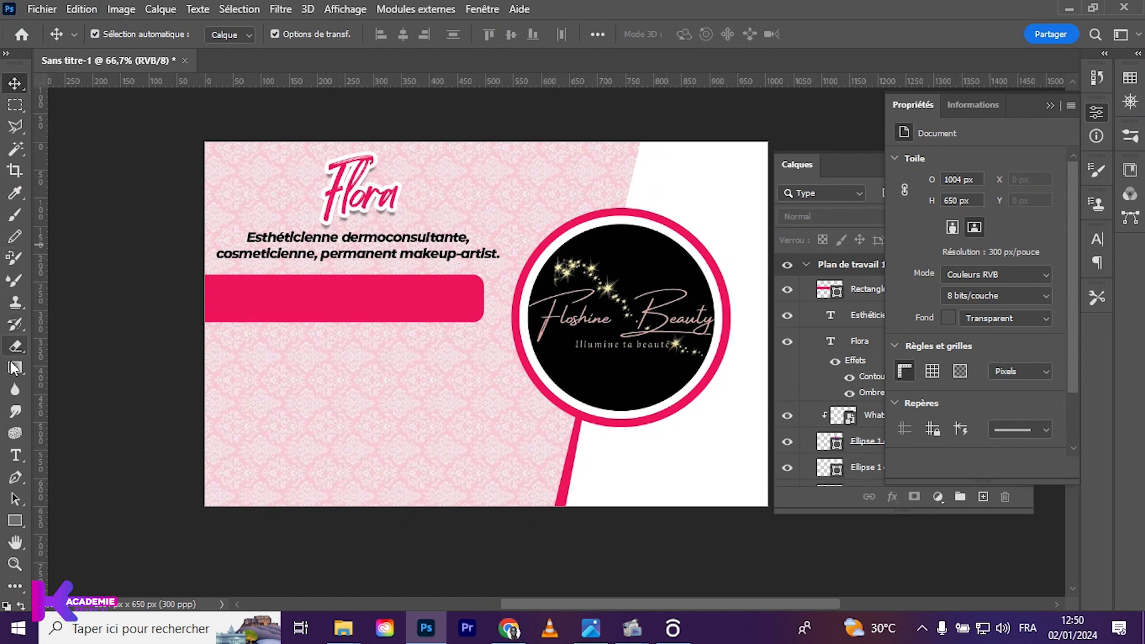
# - Add a text line on the pink bar containing the pasted phone number
pyautogui.click(17, 456)
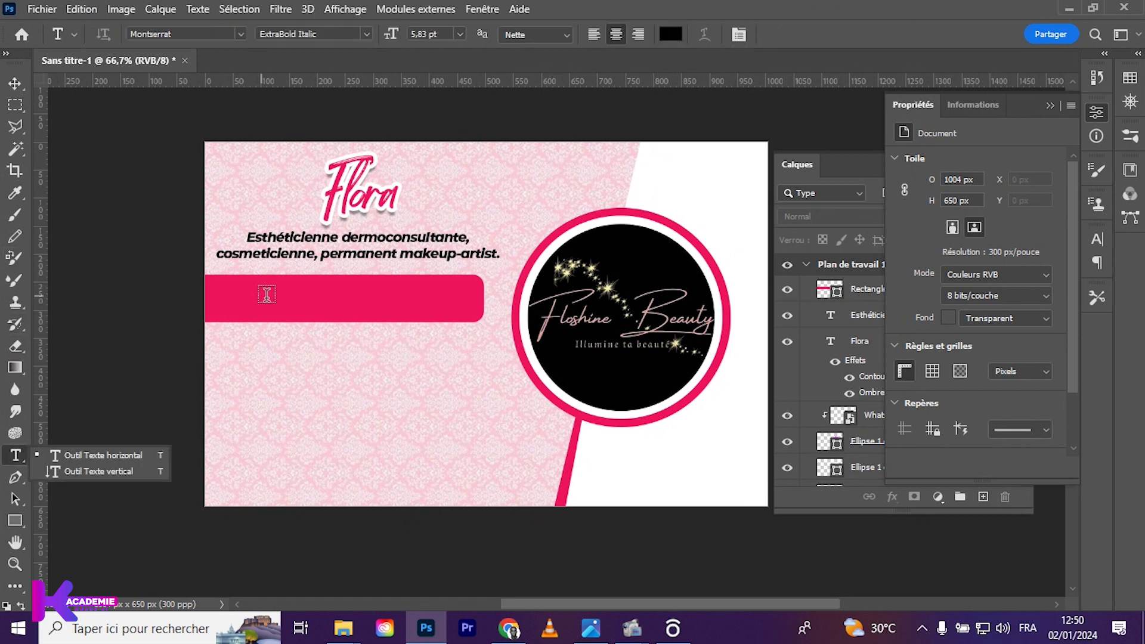
pyautogui.click(267, 292)
pyautogui.click(267, 294)
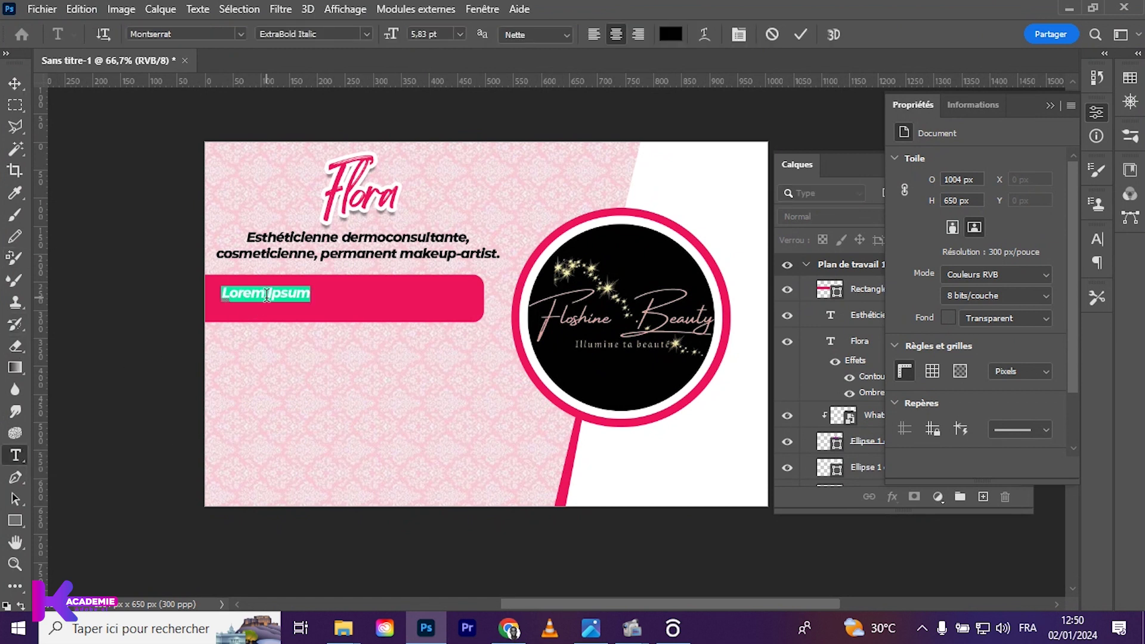
pyautogui.hotkey('ctrl', 'v')
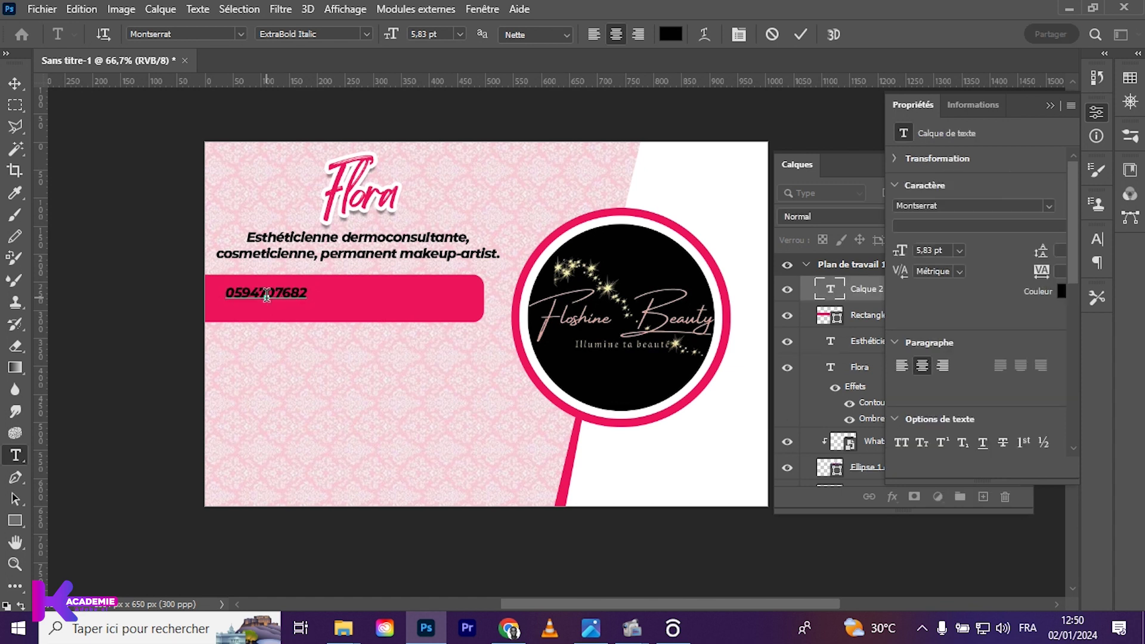
pyautogui.click(15, 82)
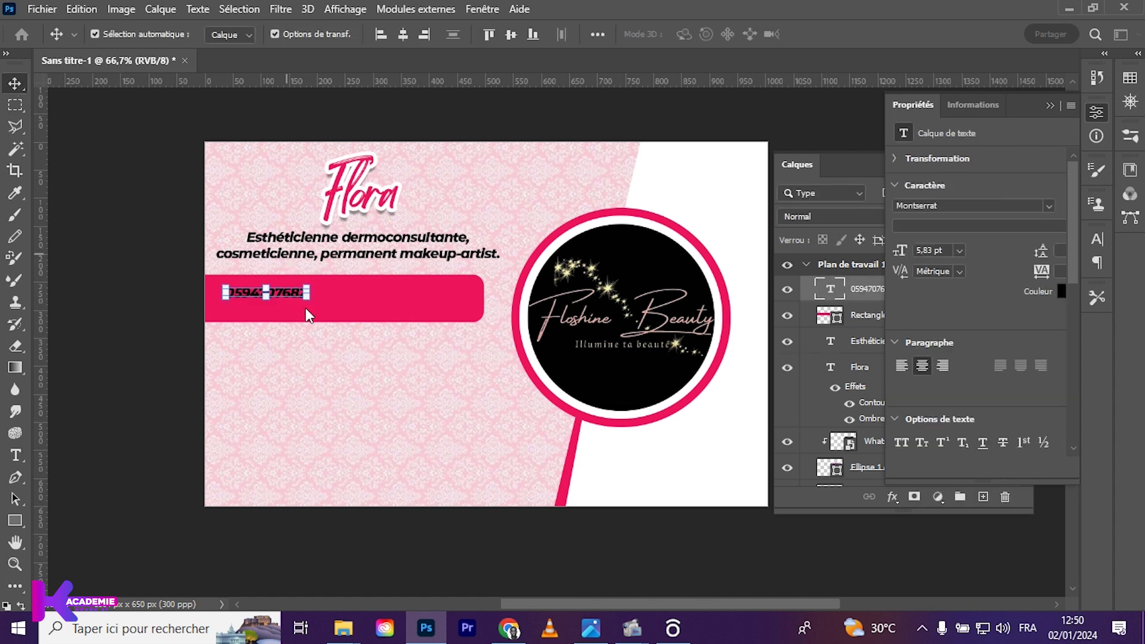
# - Centre the phone number on the bar and enlarge it to about 12.45 pt
pyautogui.moveTo(291, 295); pyautogui.dragTo(415, 301)
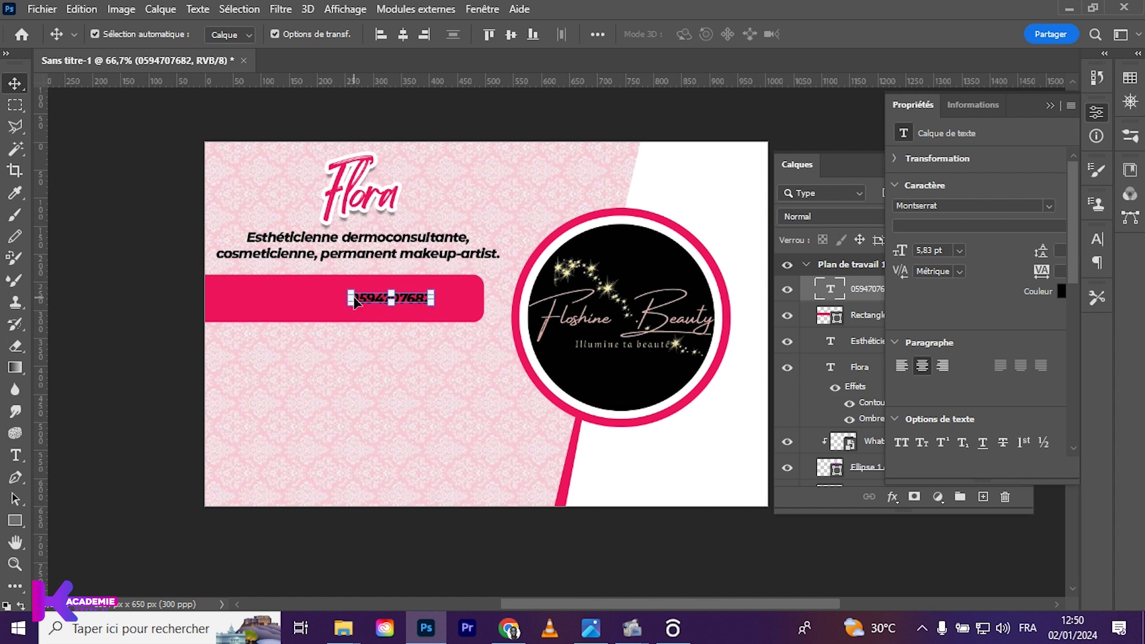
pyautogui.moveTo(350, 298); pyautogui.dragTo(270, 294)
pyautogui.moveTo(384, 298); pyautogui.dragTo(414, 299)
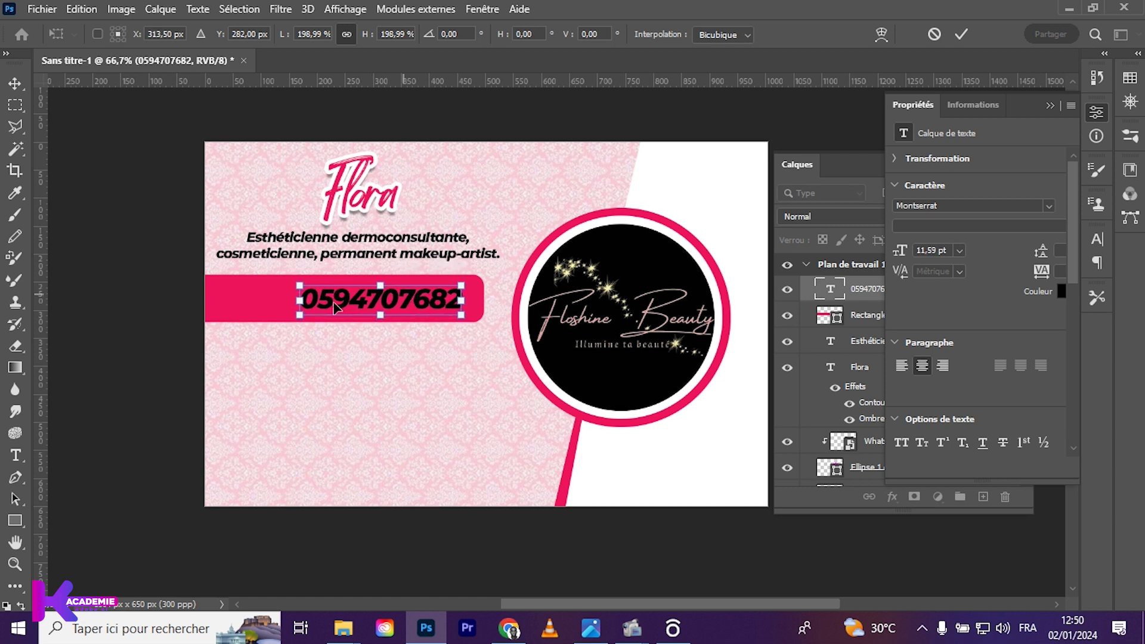
pyautogui.moveTo(300, 301); pyautogui.dragTo(292, 300)
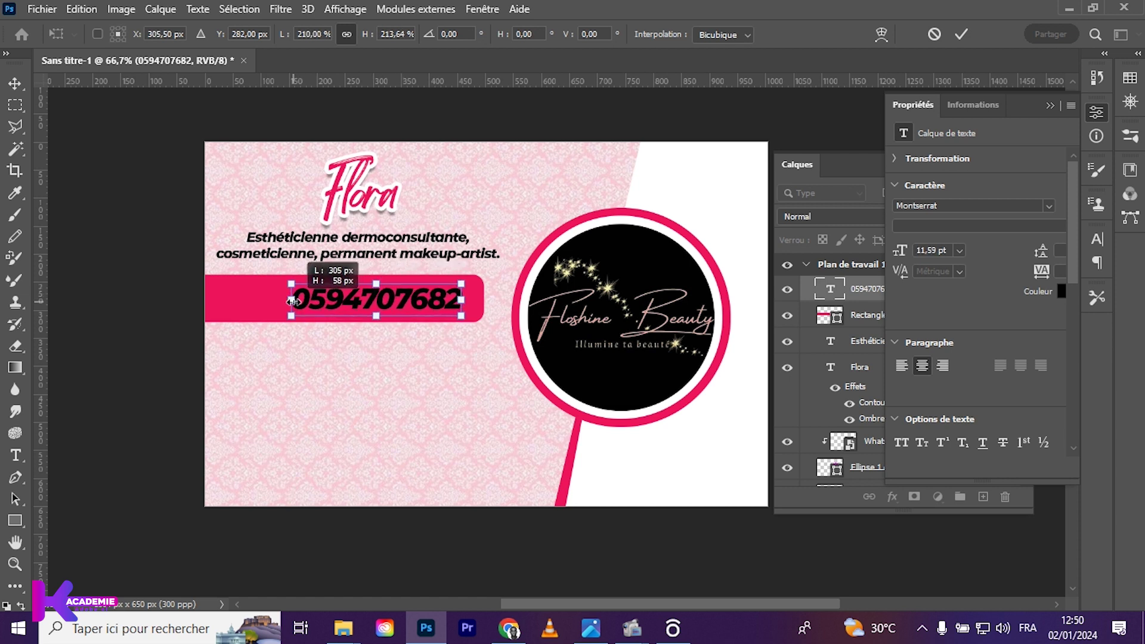
pyautogui.press('Return')
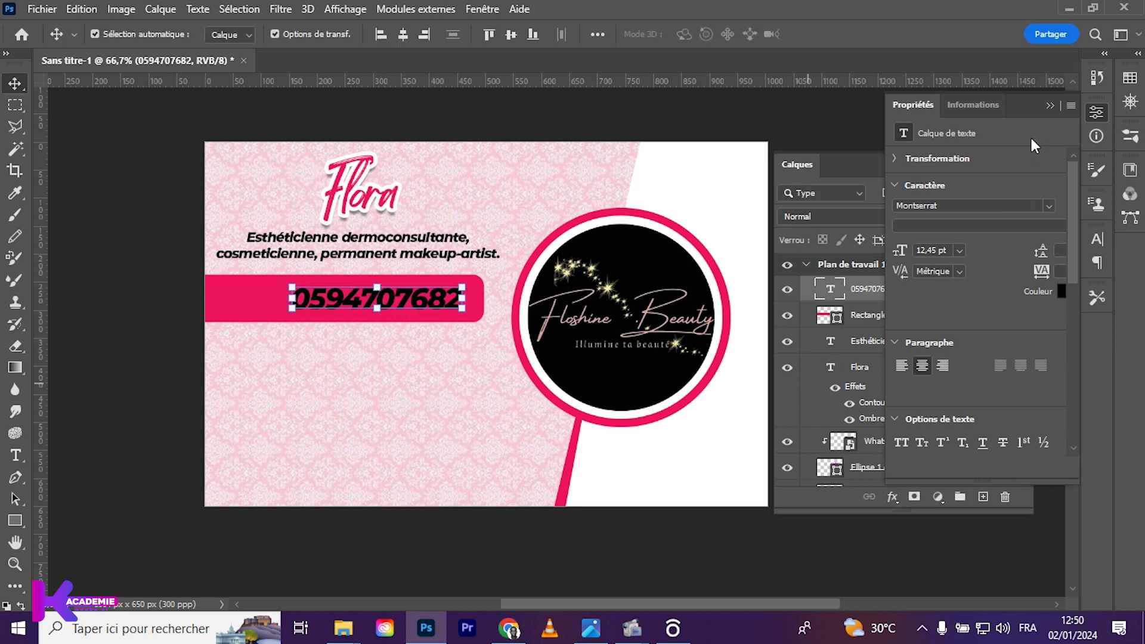
# - Set the phone number's text colour to white (#ffffff)
pyautogui.click(1061, 292)
pyautogui.click(691, 170)
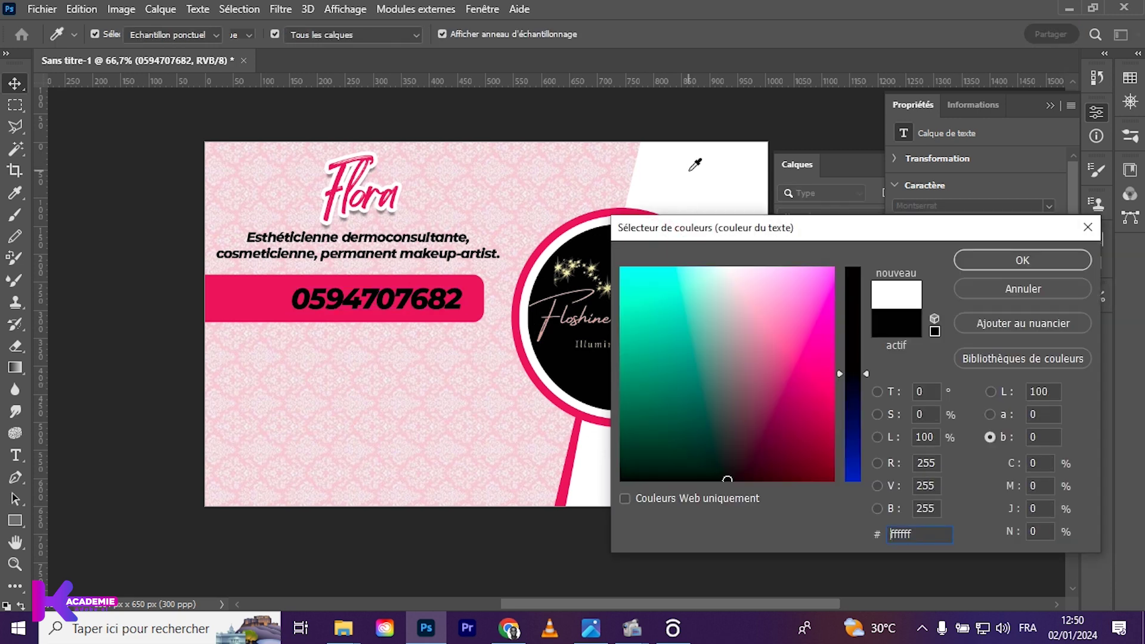
pyautogui.click(990, 259)
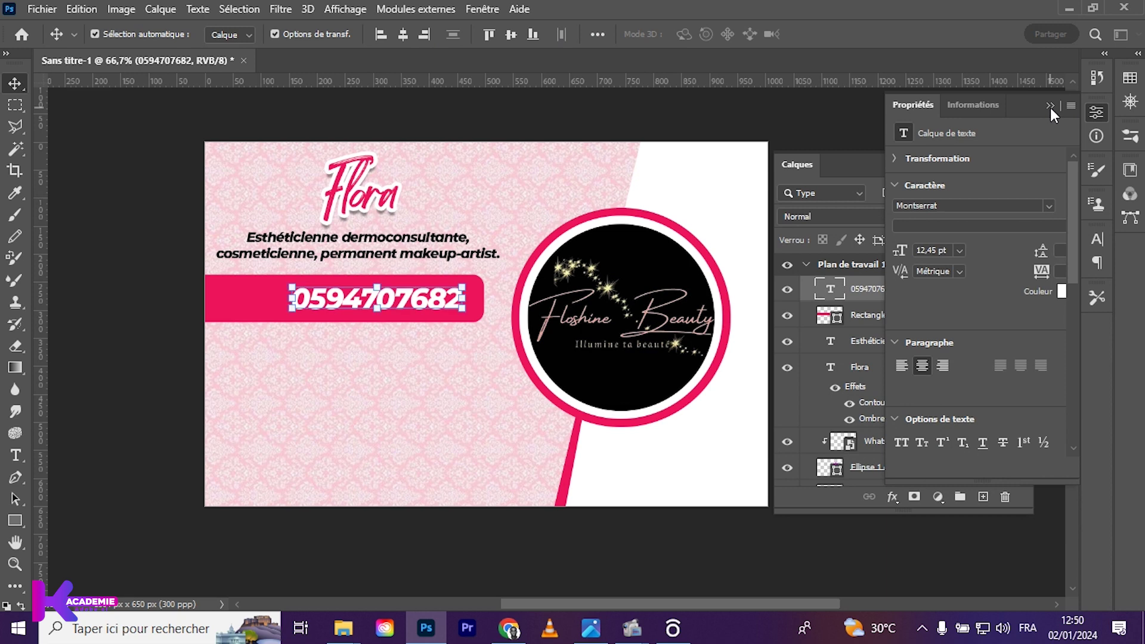
pyautogui.click(1048, 105)
# - Browse the Libraries panel to find the WhatsApp illustration
pyautogui.click(1129, 170)
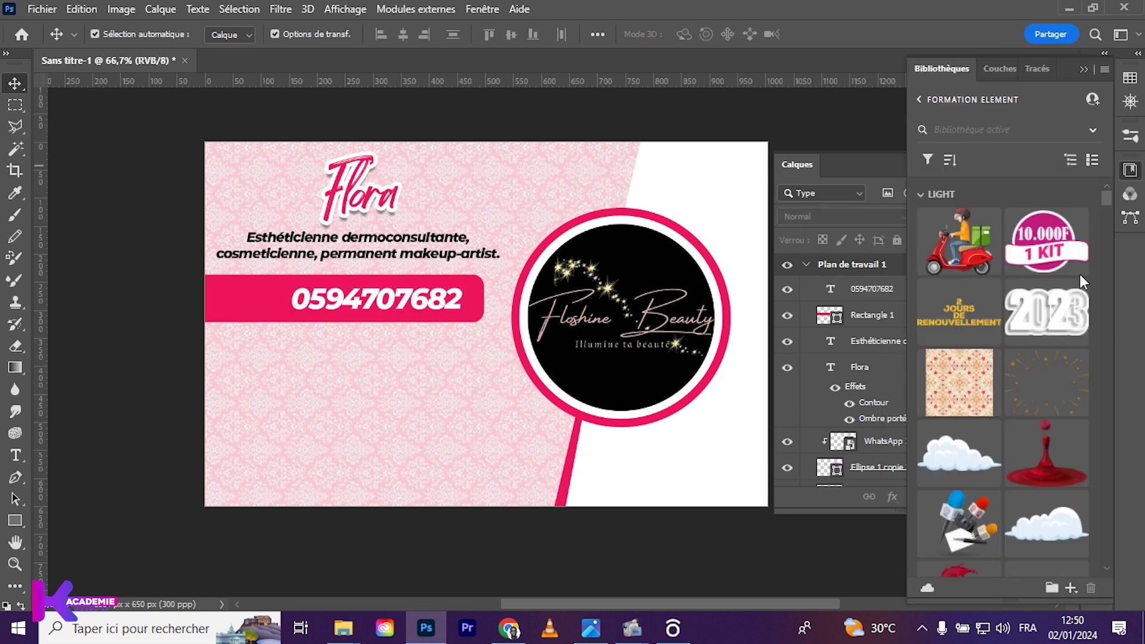
pyautogui.scroll(-5, 977, 385)
pyautogui.scroll(-5, 976, 385)
pyautogui.scroll(-3, 978, 382)
pyautogui.scroll(-5, 978, 382)
pyautogui.scroll(-5, 977, 383)
pyautogui.scroll(-5, 978, 383)
pyautogui.scroll(-3, 974, 375)
pyautogui.scroll(-5, 974, 374)
pyautogui.scroll(-5, 974, 374)
pyautogui.scroll(-3, 974, 374)
pyautogui.scroll(-1, 974, 374)
pyautogui.scroll(5, 974, 375)
pyautogui.scroll(5, 974, 374)
pyautogui.scroll(5, 974, 374)
pyautogui.scroll(5, 974, 374)
pyautogui.scroll(5, 974, 374)
pyautogui.scroll(5, 974, 375)
pyautogui.scroll(5, 974, 374)
pyautogui.scroll(5, 974, 374)
pyautogui.scroll(3, 974, 374)
pyautogui.scroll(5, 974, 374)
pyautogui.scroll(-10, 974, 374)
pyautogui.scroll(-2, 974, 374)
pyautogui.scroll(-5, 974, 374)
pyautogui.scroll(-5, 974, 374)
pyautogui.scroll(-5, 974, 374)
pyautogui.scroll(-5, 974, 374)
pyautogui.scroll(-5, 974, 375)
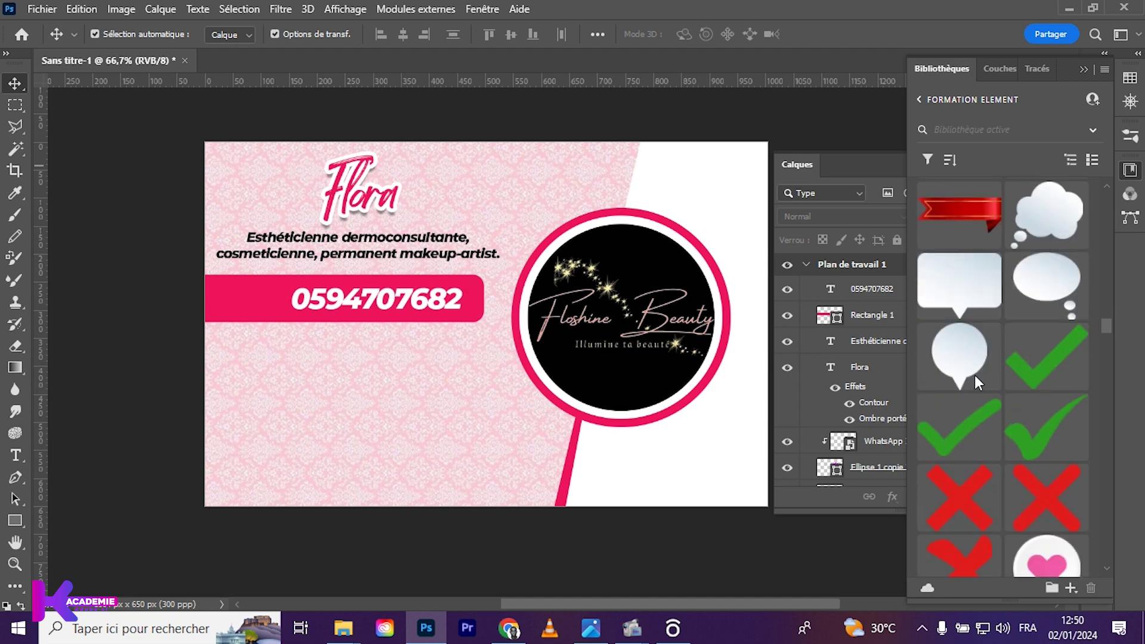
pyautogui.scroll(-5, 975, 375)
pyautogui.scroll(-5, 975, 376)
pyautogui.scroll(1, 1013, 298)
pyautogui.scroll(2, 1043, 244)
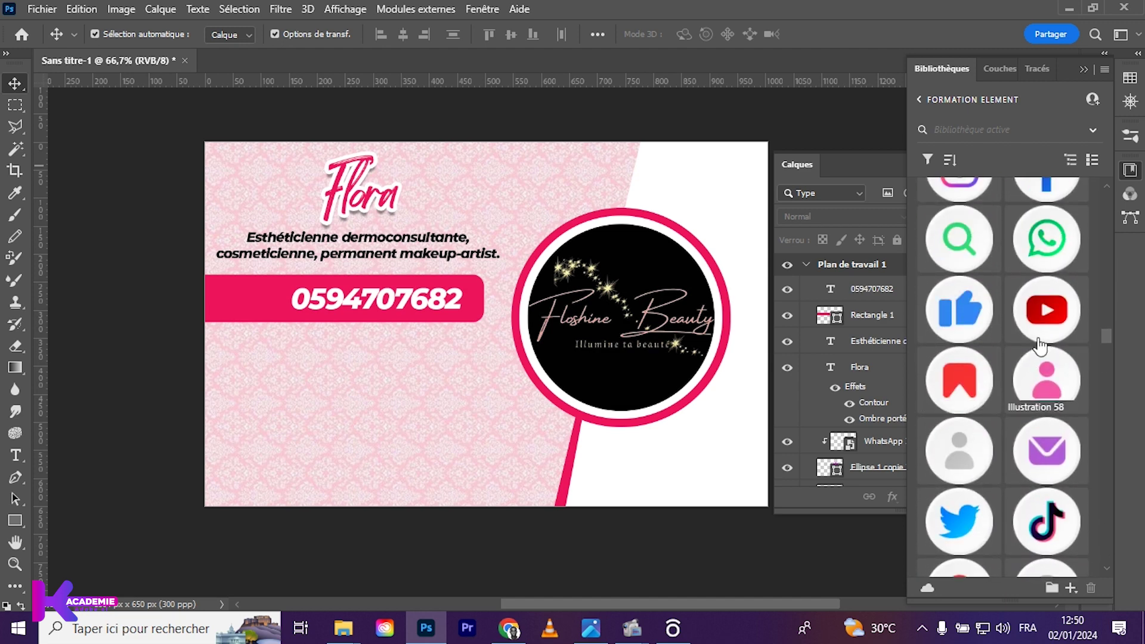
pyautogui.moveTo(1021, 225)
pyautogui.mouseDown()
pyautogui.moveTo(897, 408)
pyautogui.moveTo(1028, 416)
pyautogui.mouseUp()
pyautogui.scroll(-5, 1028, 417)
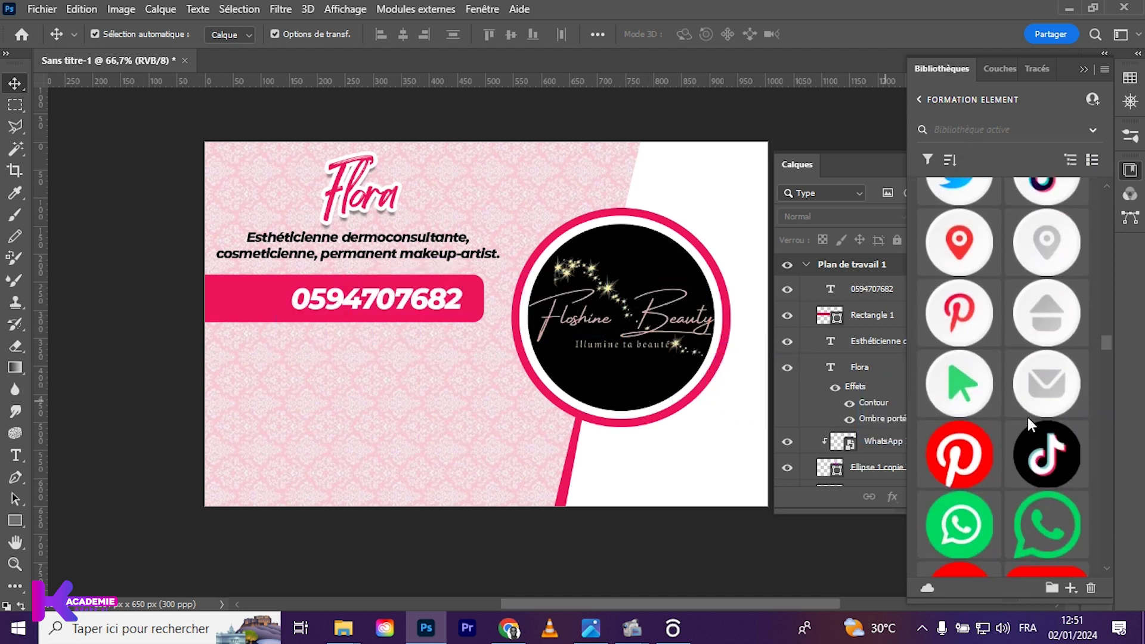
# - Place the WhatsApp icon at the pink bar's left end, scaled to 48.99%
pyautogui.moveTo(963, 384); pyautogui.dragTo(274, 312)
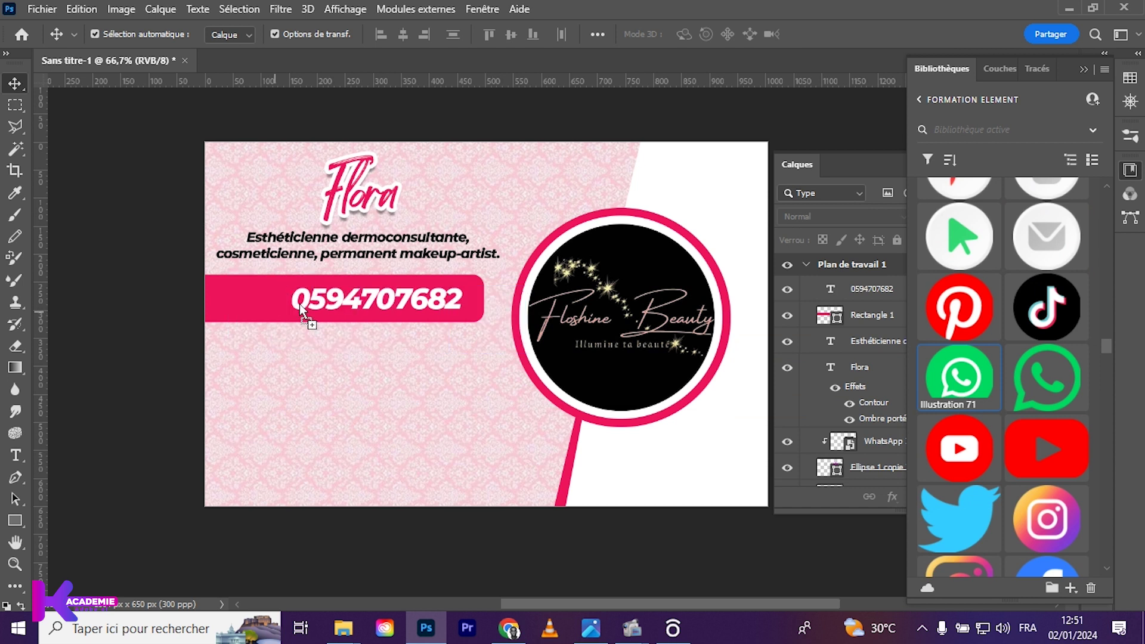
pyautogui.moveTo(280, 264); pyautogui.dragTo(271, 316)
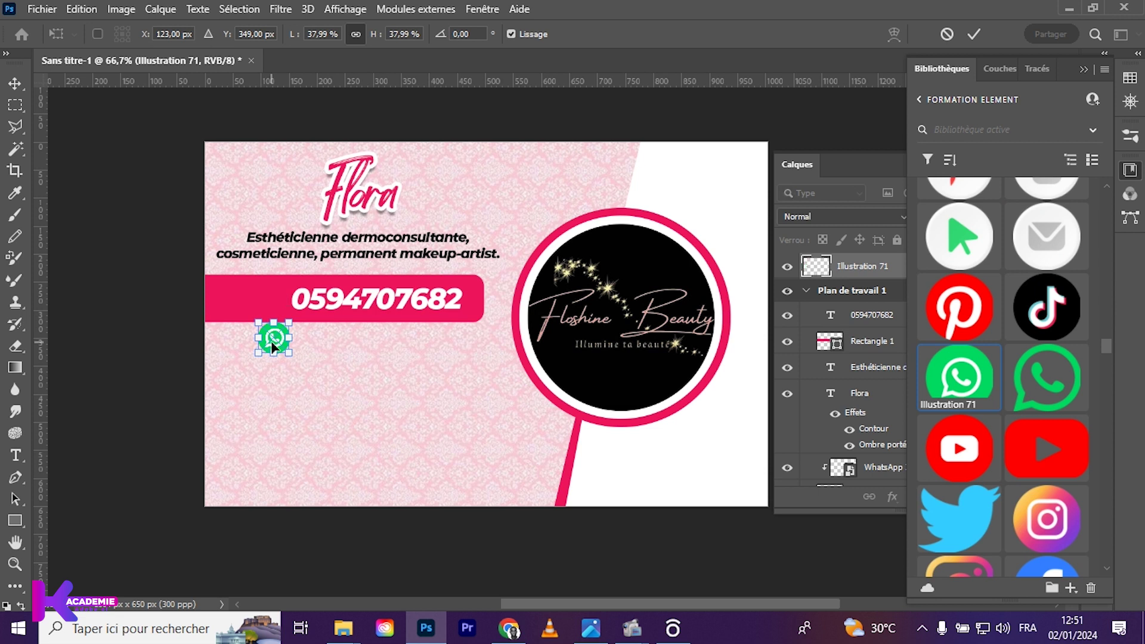
pyautogui.moveTo(278, 346)
pyautogui.mouseDown()
pyautogui.moveTo(235, 301)
pyautogui.moveTo(266, 304)
pyautogui.mouseUp()
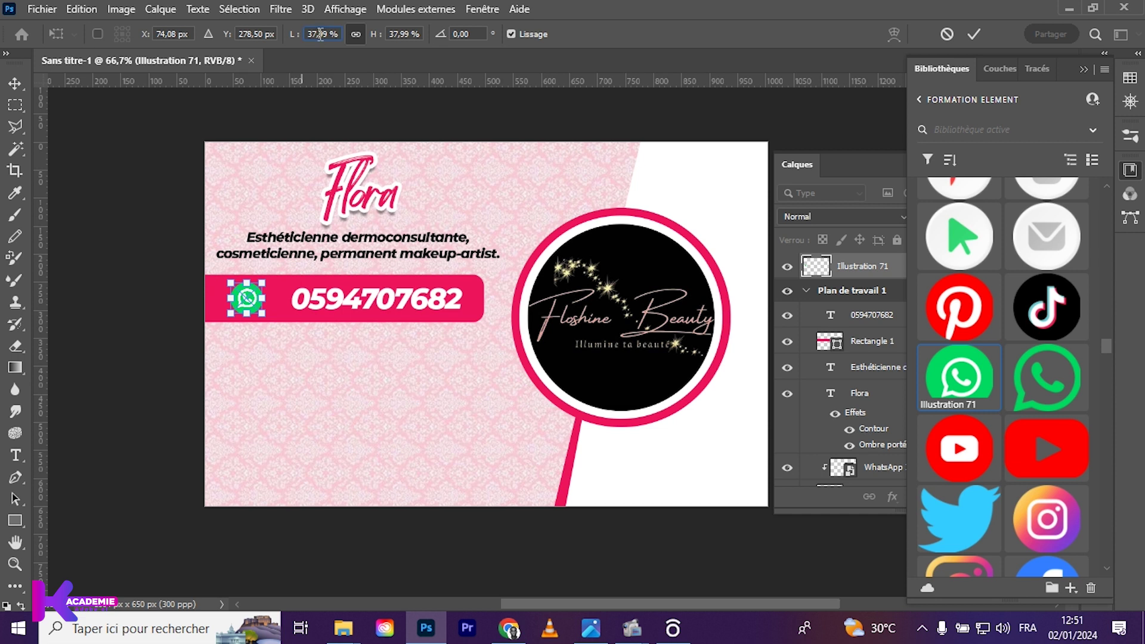
pyautogui.hotkey('shift', 'Up')
pyautogui.press('Up')
pyautogui.press('Up')
pyautogui.press('Up')
pyautogui.press('Up')
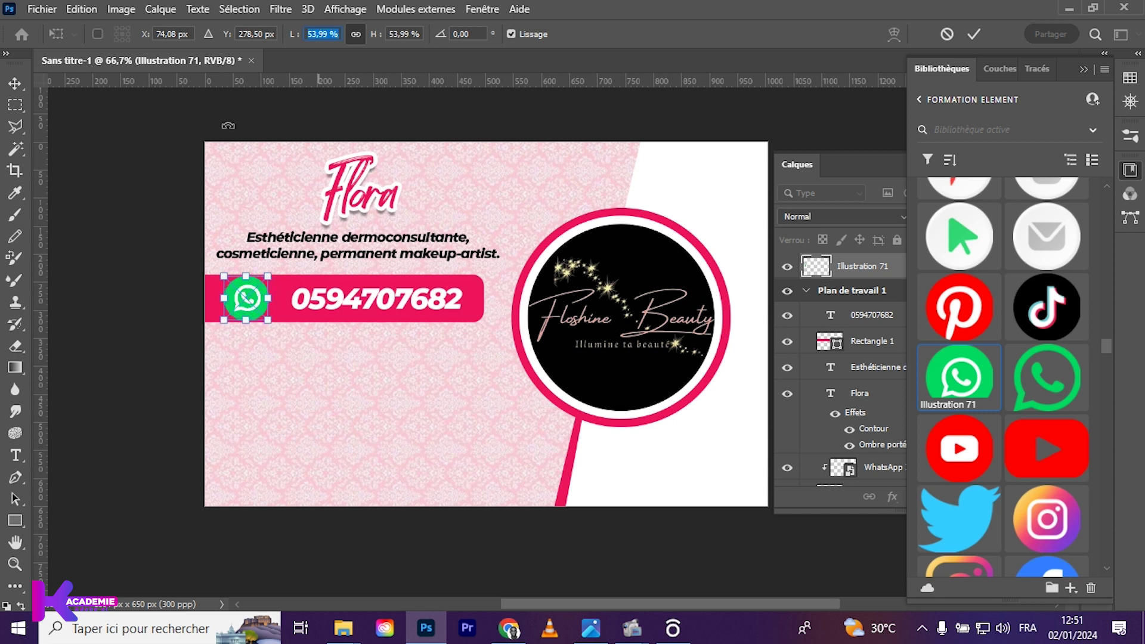
pyautogui.press('Down')
pyautogui.press('Down')
pyautogui.press('Down')
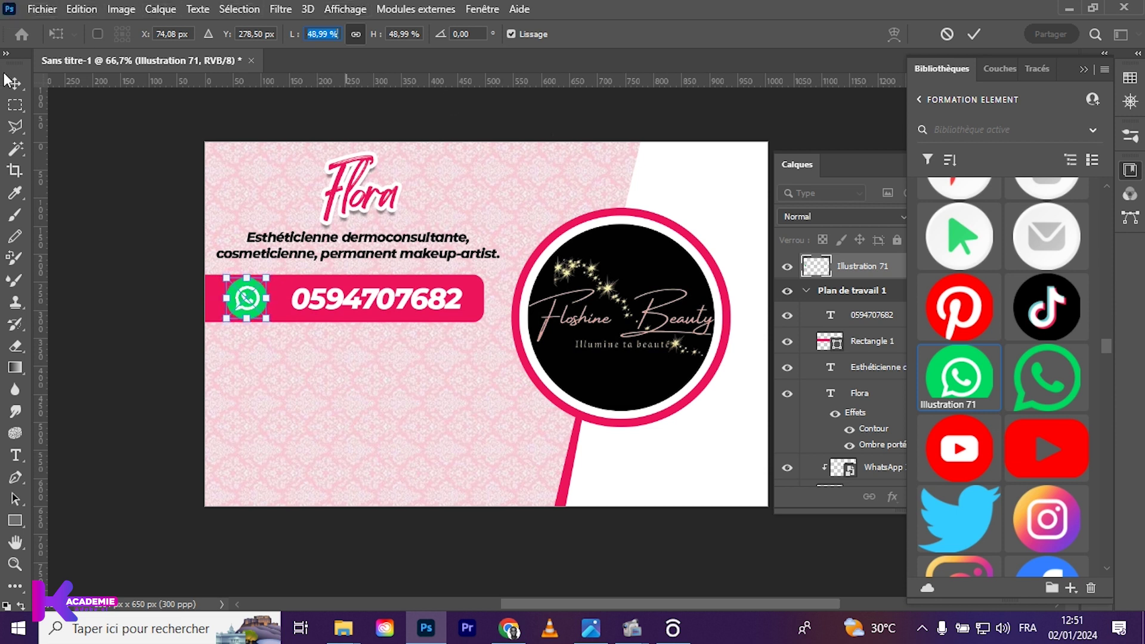
pyautogui.press('Return')
# - Nudge the phone number text slightly to the left
pyautogui.click(322, 298)
pyautogui.press('Left')
pyautogui.press('Left')
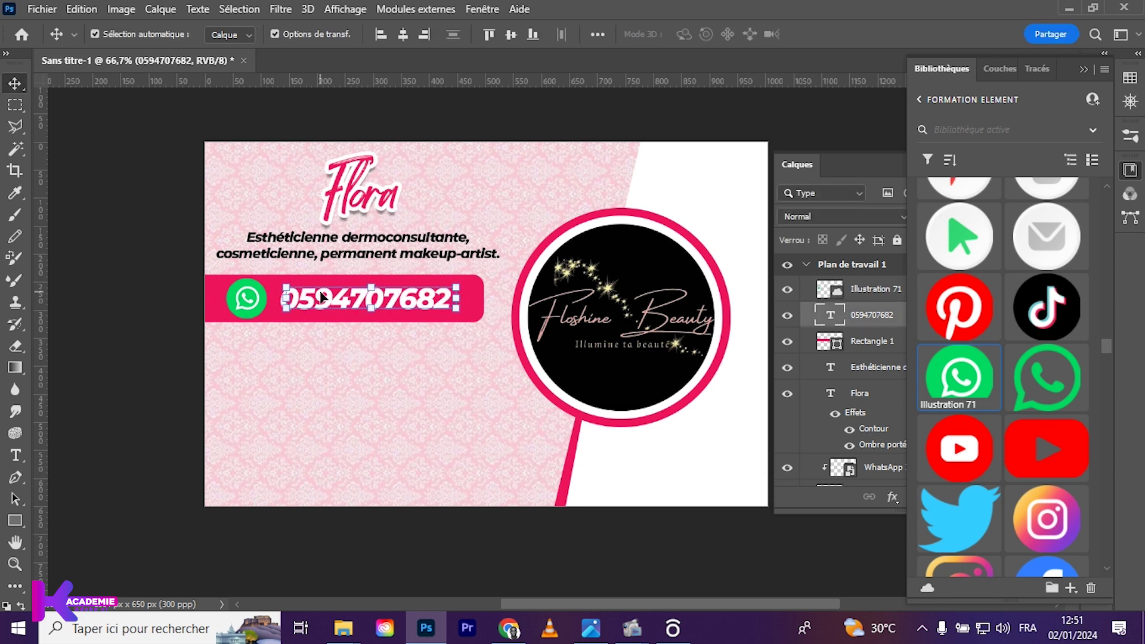
pyautogui.press('Left')
# - Cancel the accidental white shape move, then lock the Forme 1 copie and Forme 1 layers
pyautogui.moveTo(304, 330); pyautogui.dragTo(381, 306)
pyautogui.press('Escape')
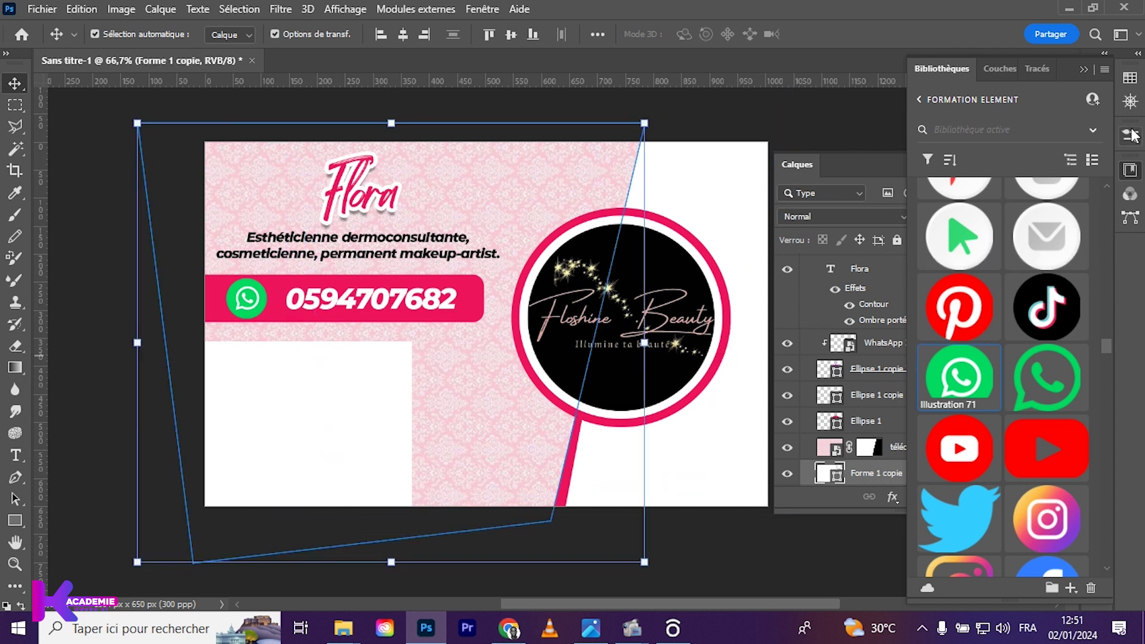
pyautogui.click(1082, 70)
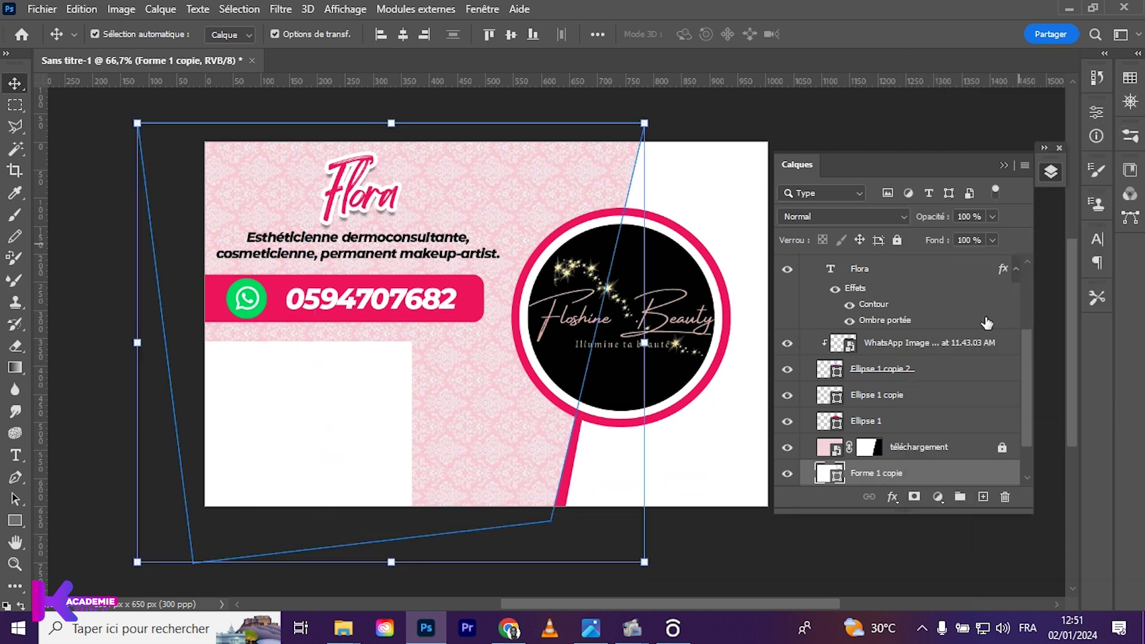
pyautogui.scroll(-2, 941, 366)
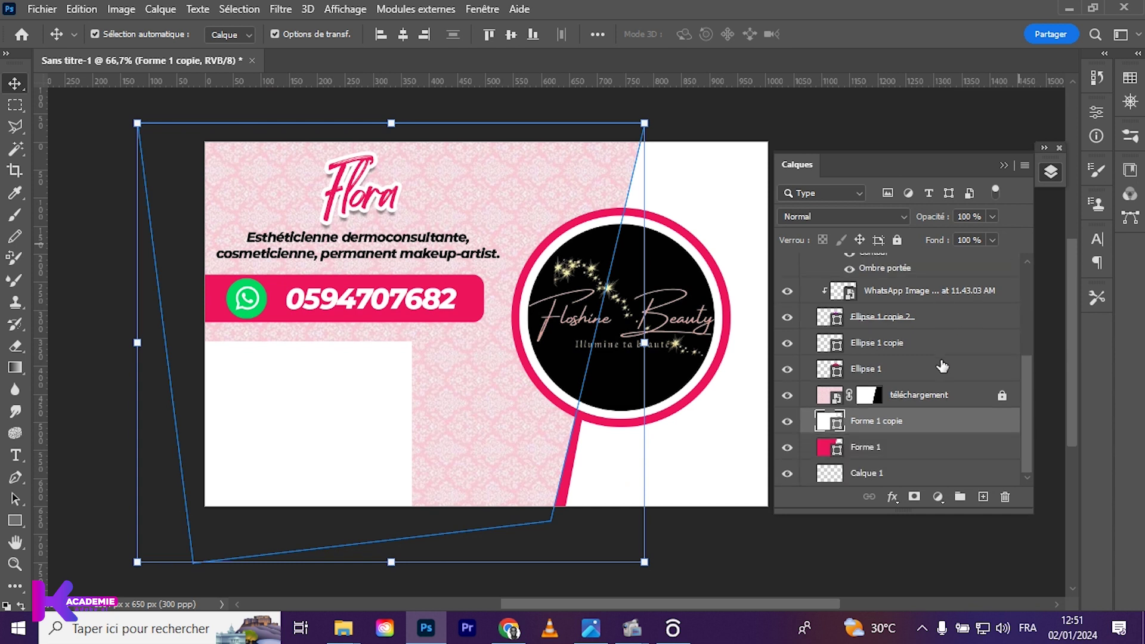
pyautogui.click(896, 240)
pyautogui.click(874, 455)
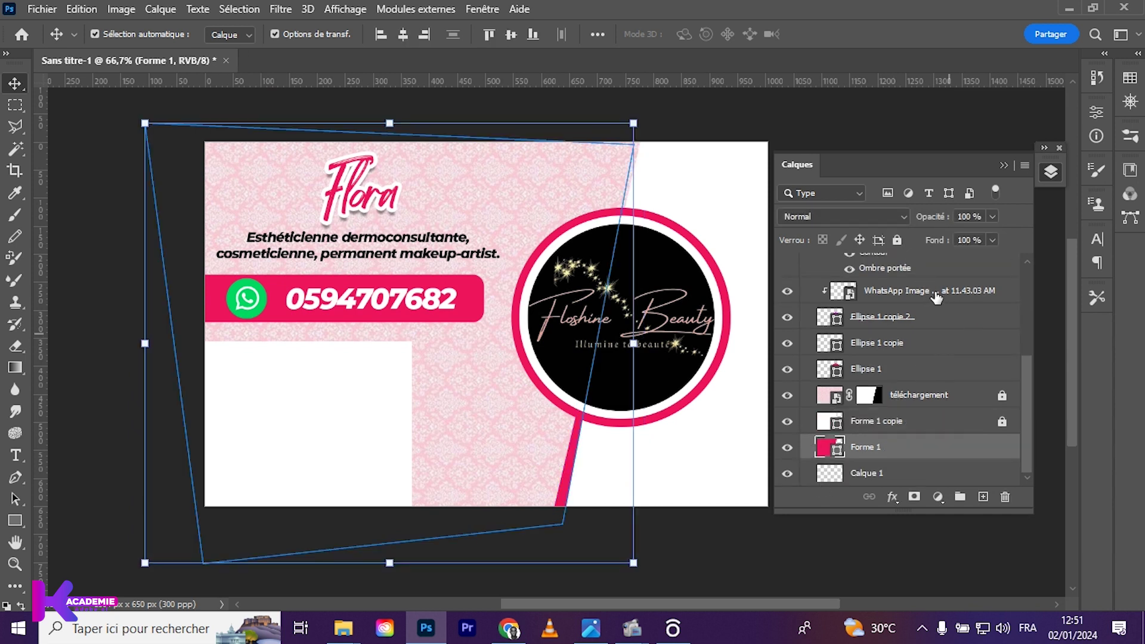
pyautogui.click(897, 240)
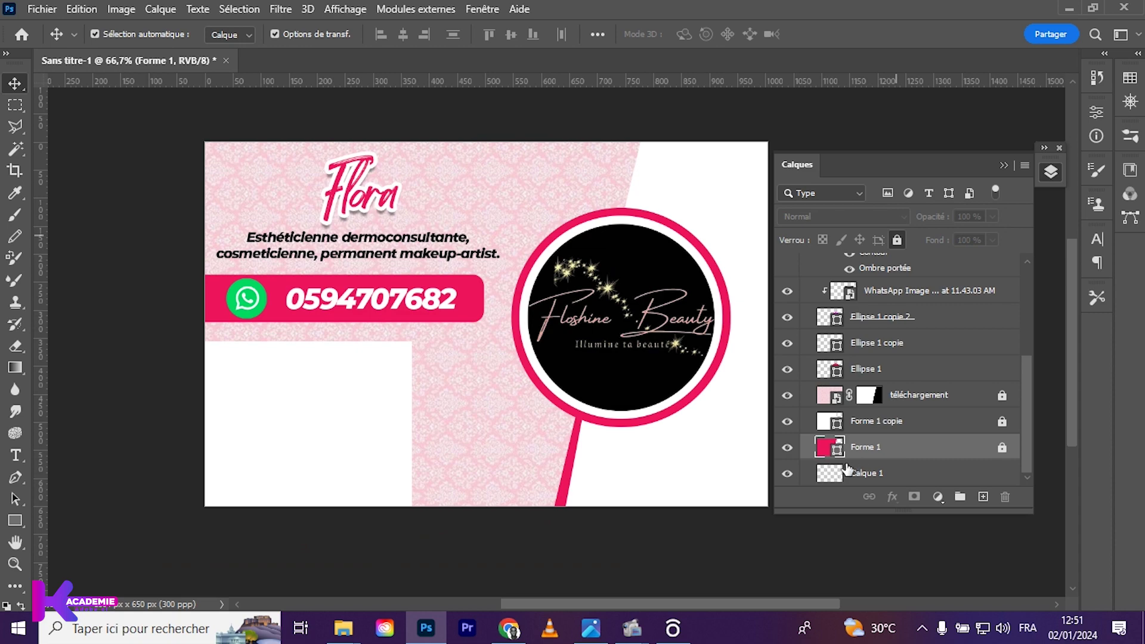